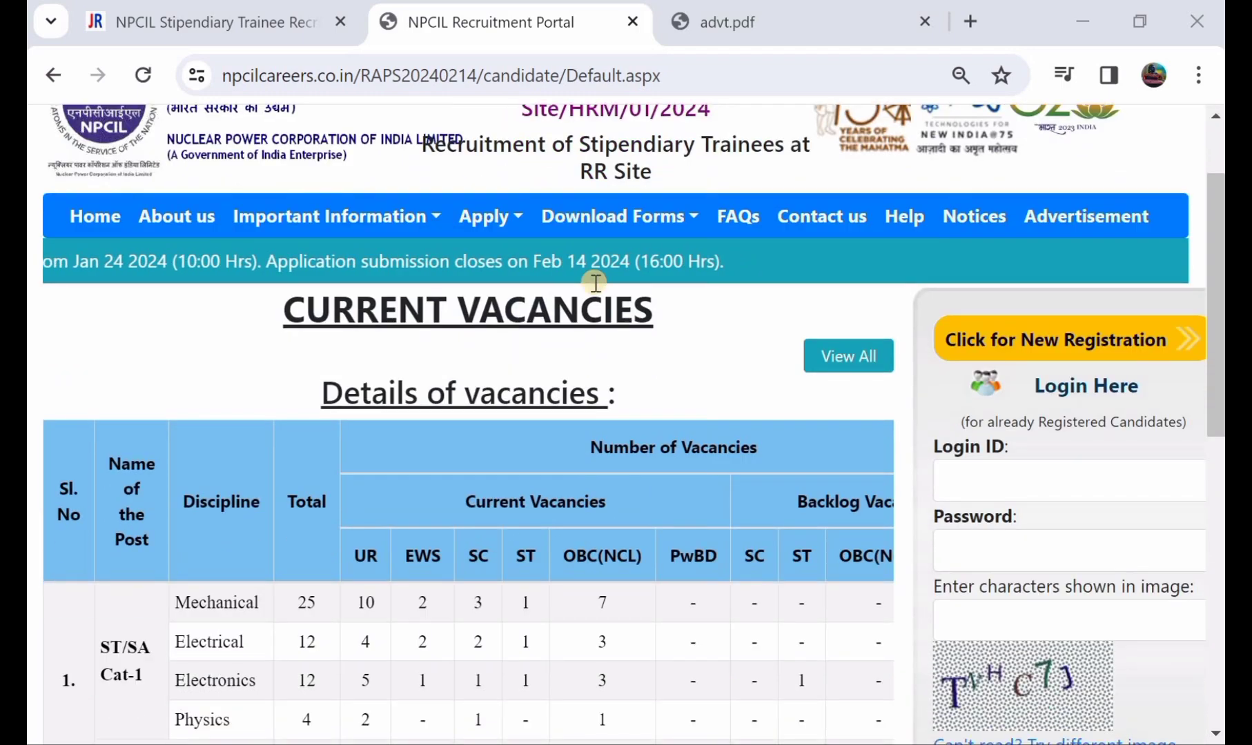
# Step: Open the advt.pdf advertisement and review the online application dates and the post-wise vacancy break-up
pyautogui.scroll(4, 595, 283)
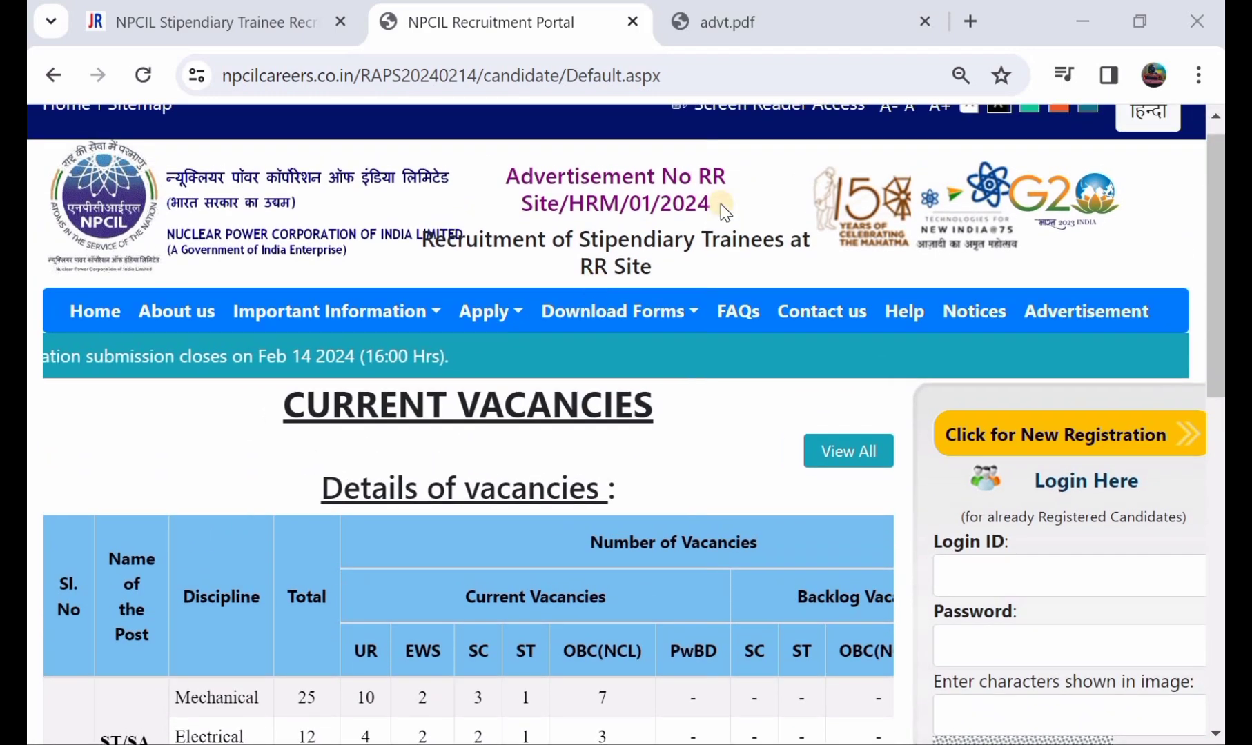
pyautogui.click(592, 304)
pyautogui.scroll(-1, 592, 301)
pyautogui.scroll(1, 592, 301)
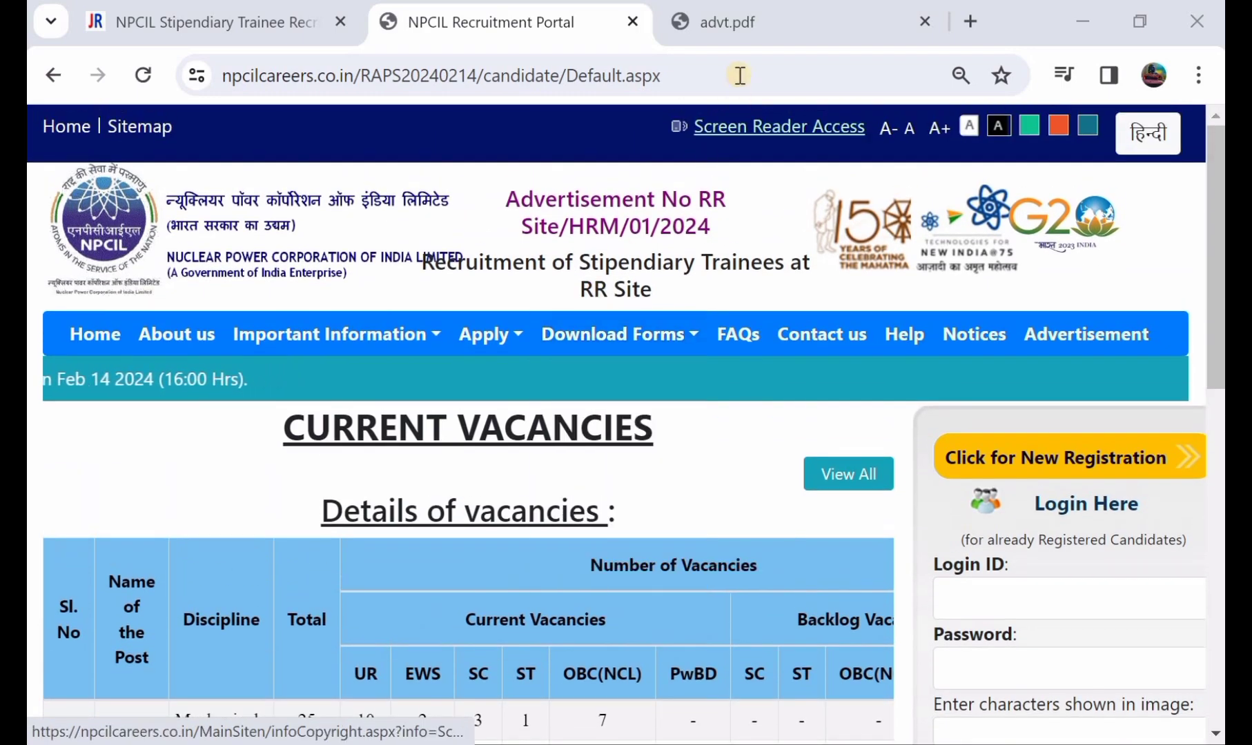
pyautogui.click(727, 11)
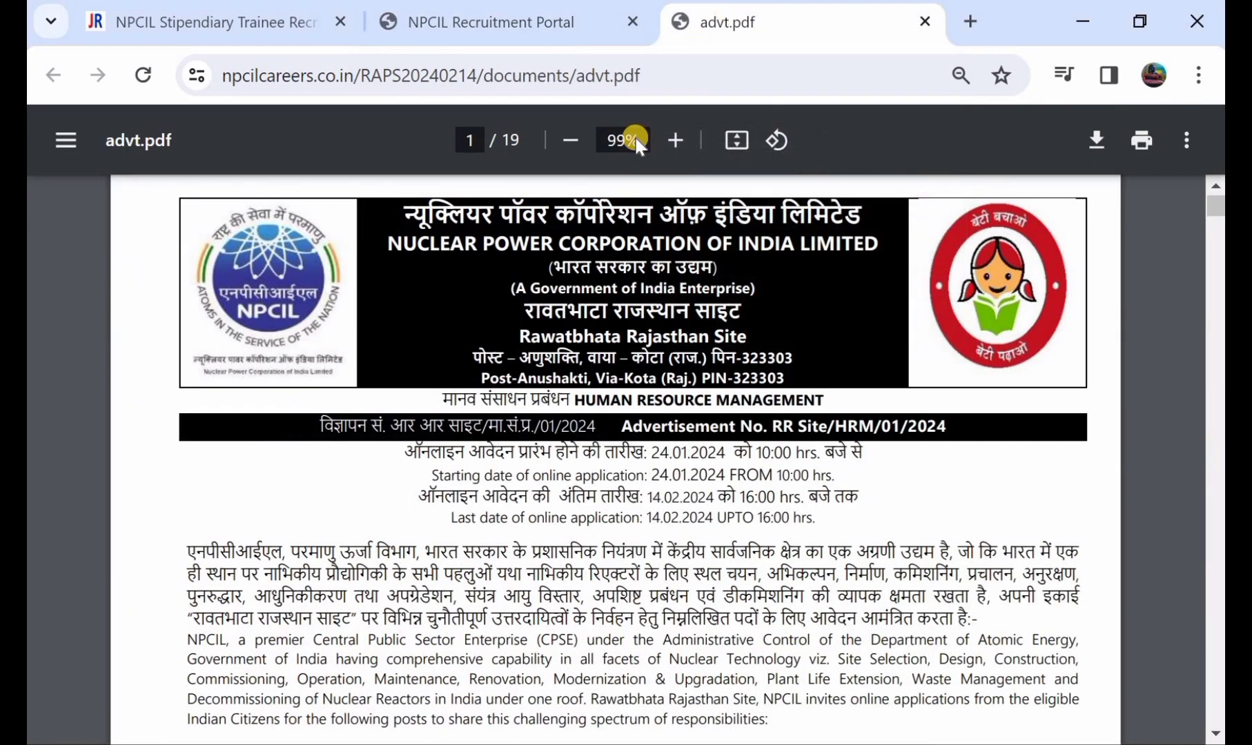
pyautogui.scroll(-1, 534, 435)
pyautogui.scroll(-1, 533, 435)
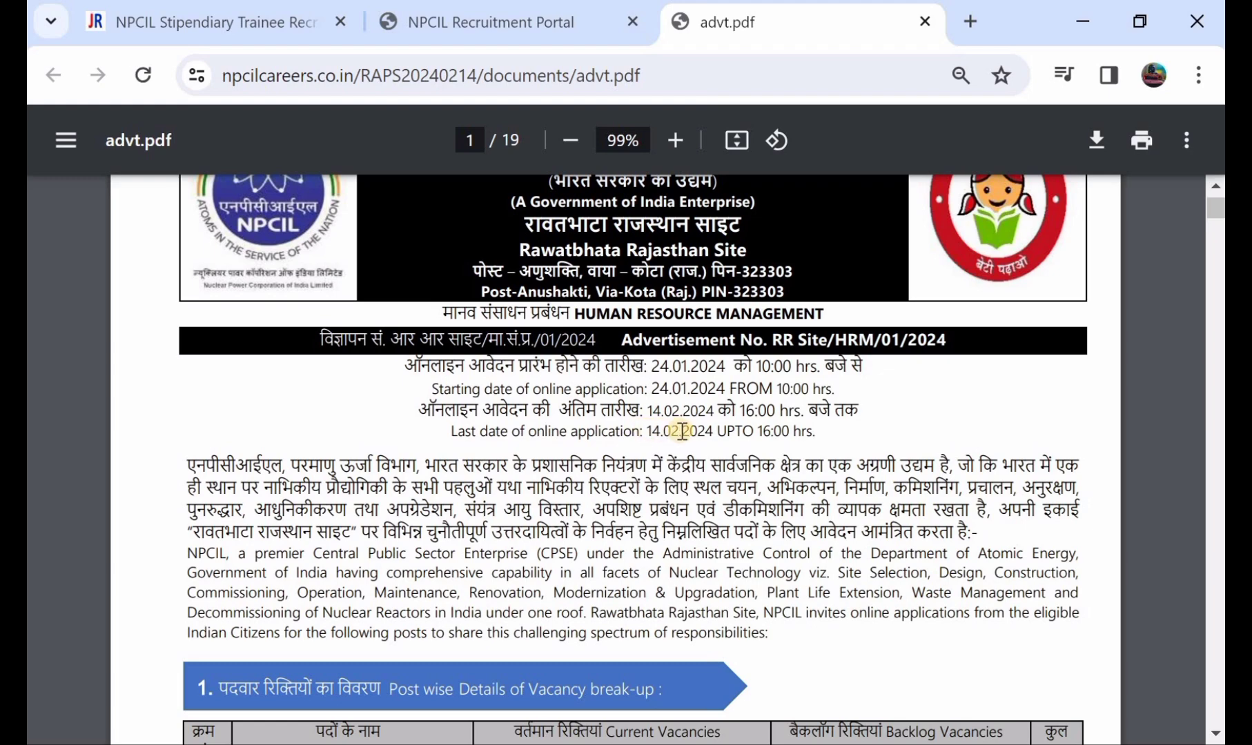
pyautogui.scroll(-5, 703, 430)
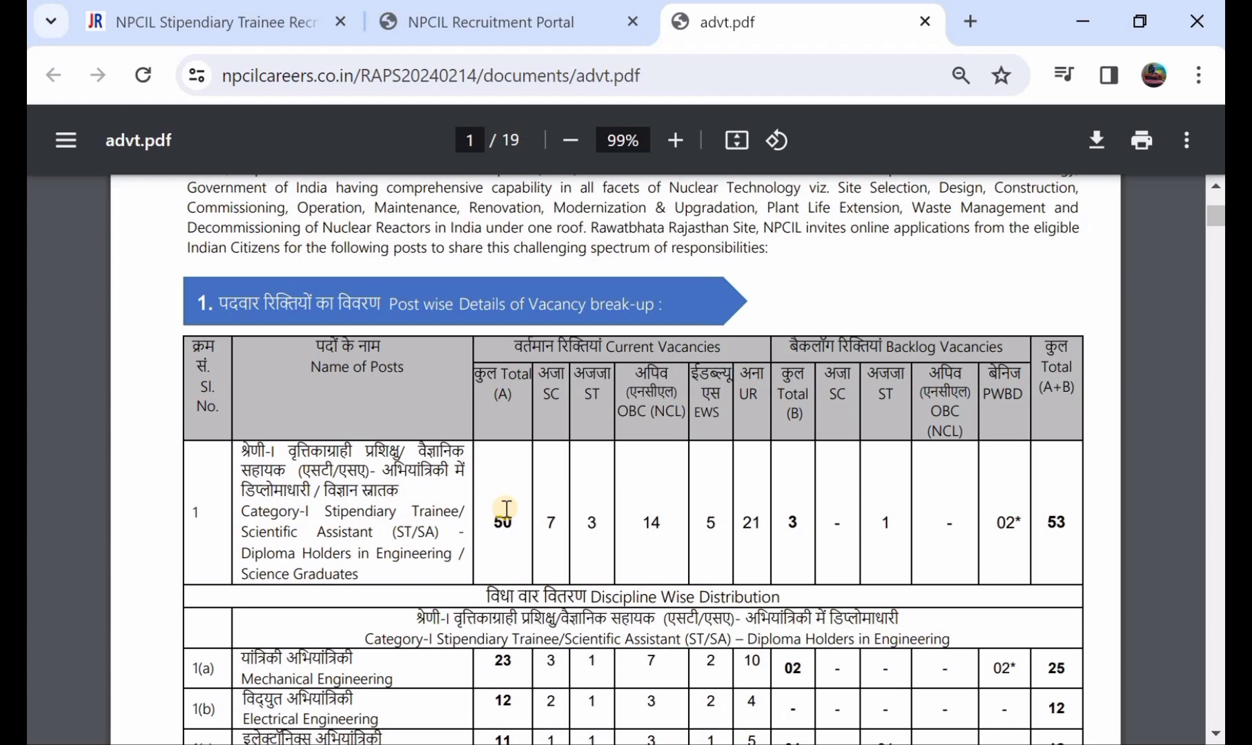
pyautogui.scroll(-3, 506, 509)
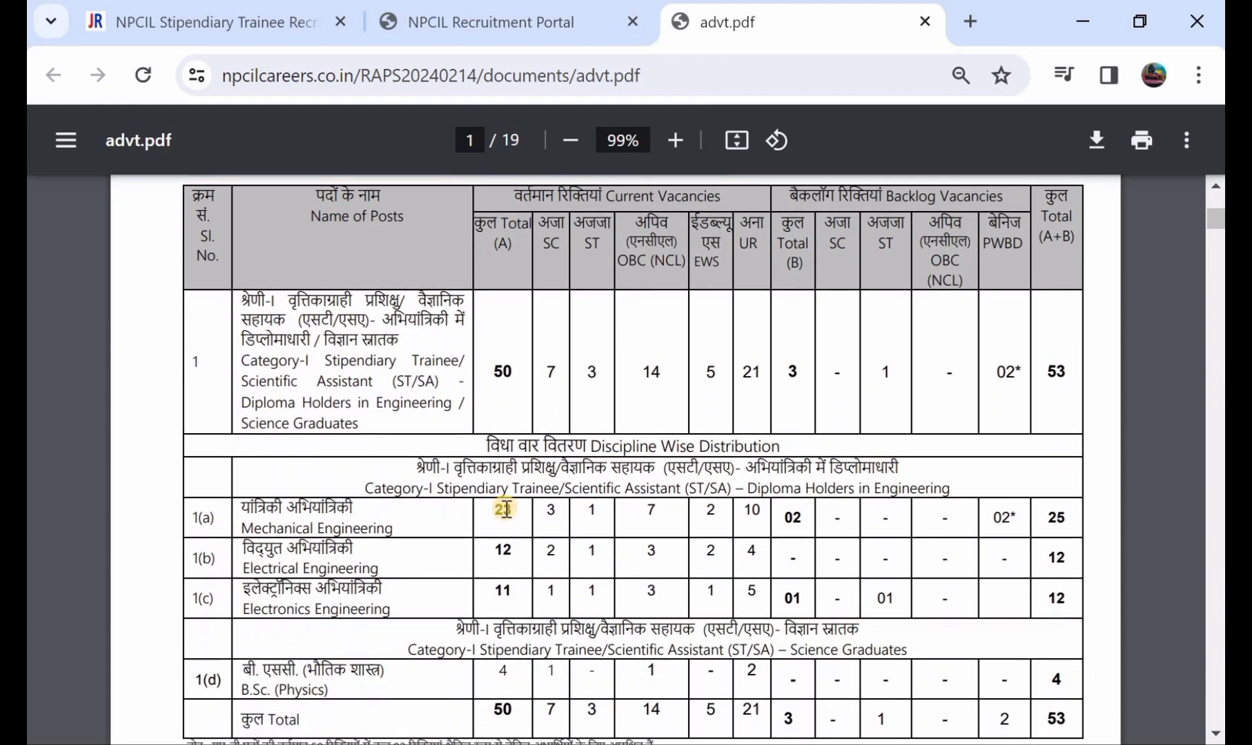
pyautogui.scroll(-5, 506, 508)
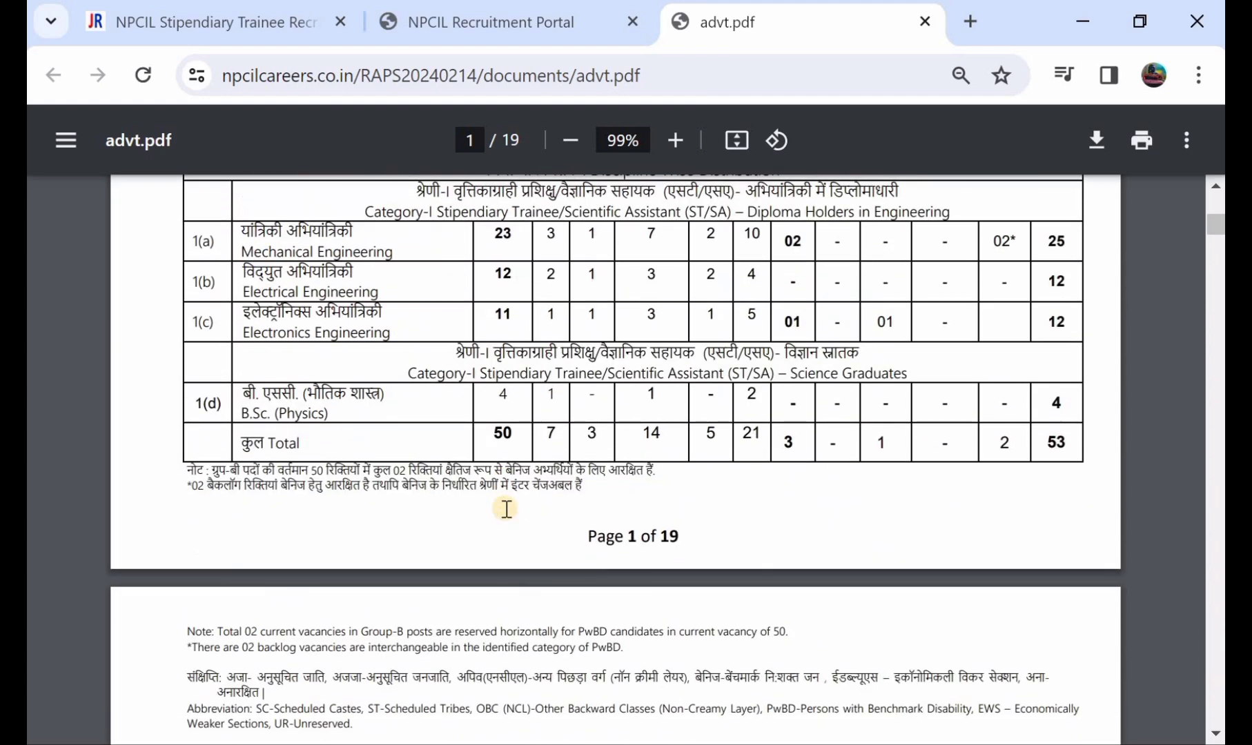
pyautogui.scroll(2, 506, 509)
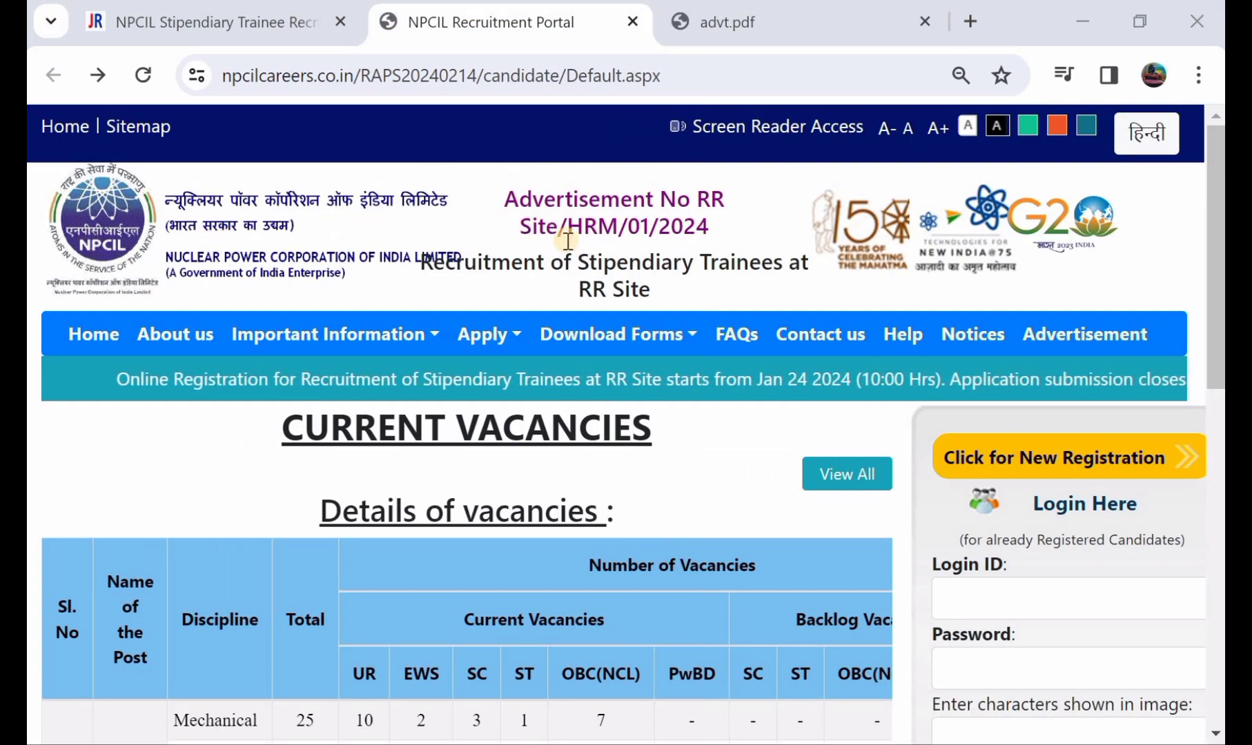
# Step: Start a new candidate registration from the recruitment portal's home page and accept the instructions note
pyautogui.scroll(-1, 571, 247)
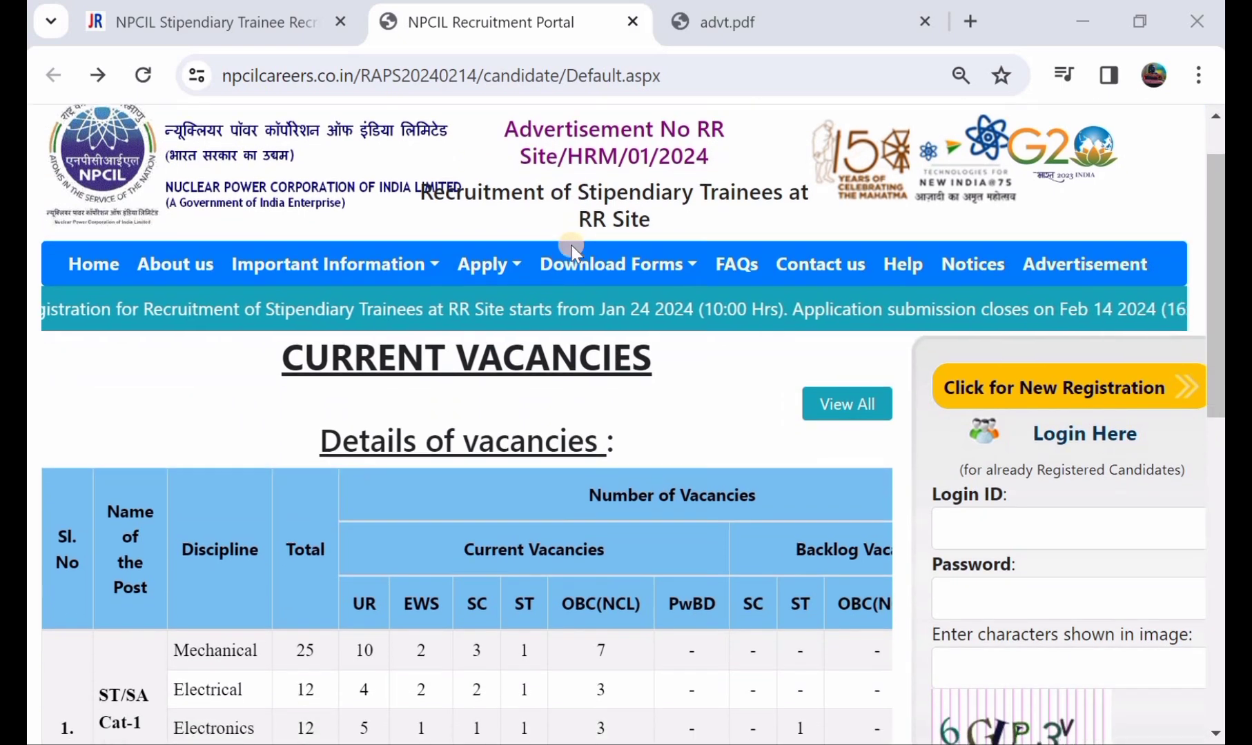
pyautogui.scroll(-1, 571, 249)
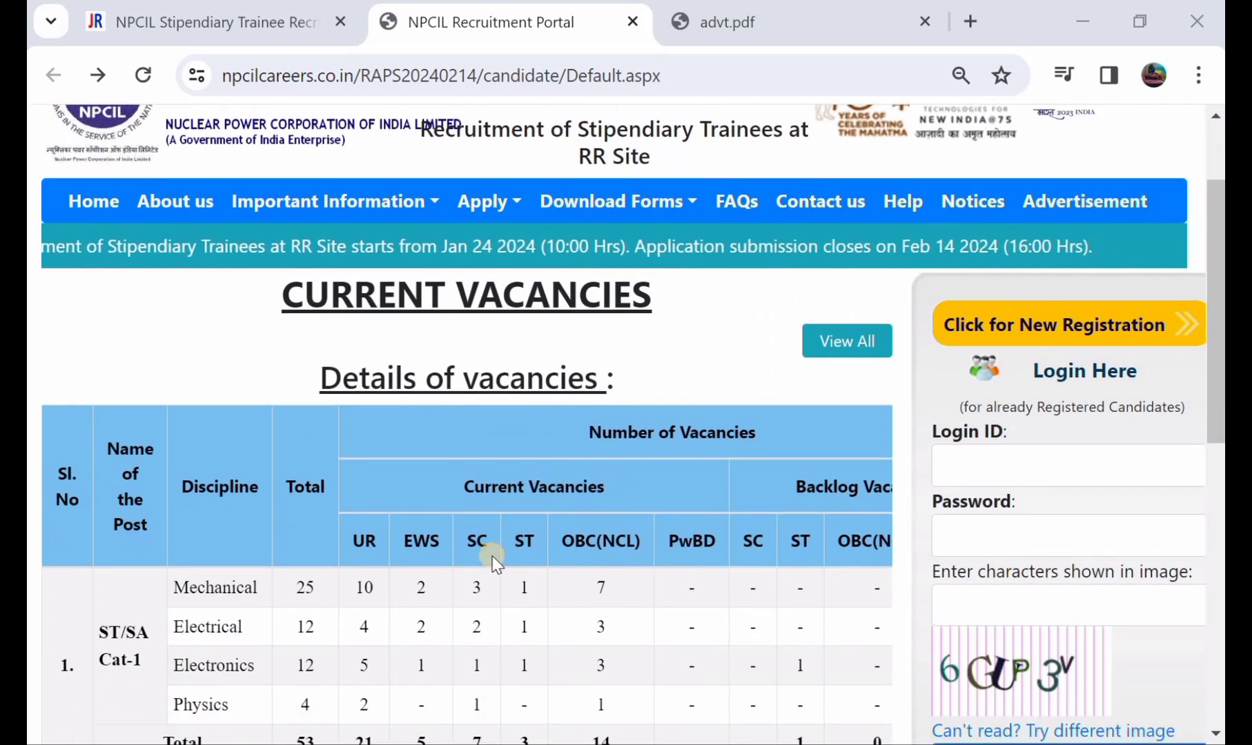
pyautogui.scroll(-1, 667, 363)
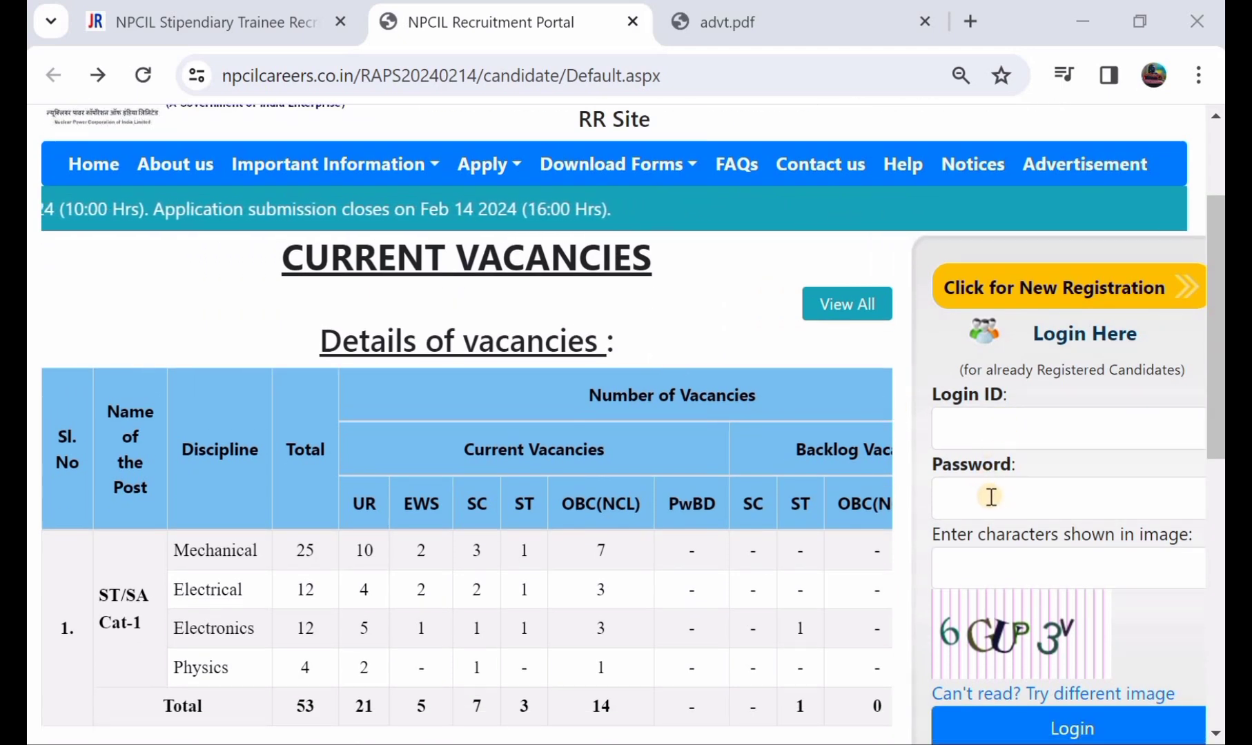
pyautogui.scroll(-1, 987, 496)
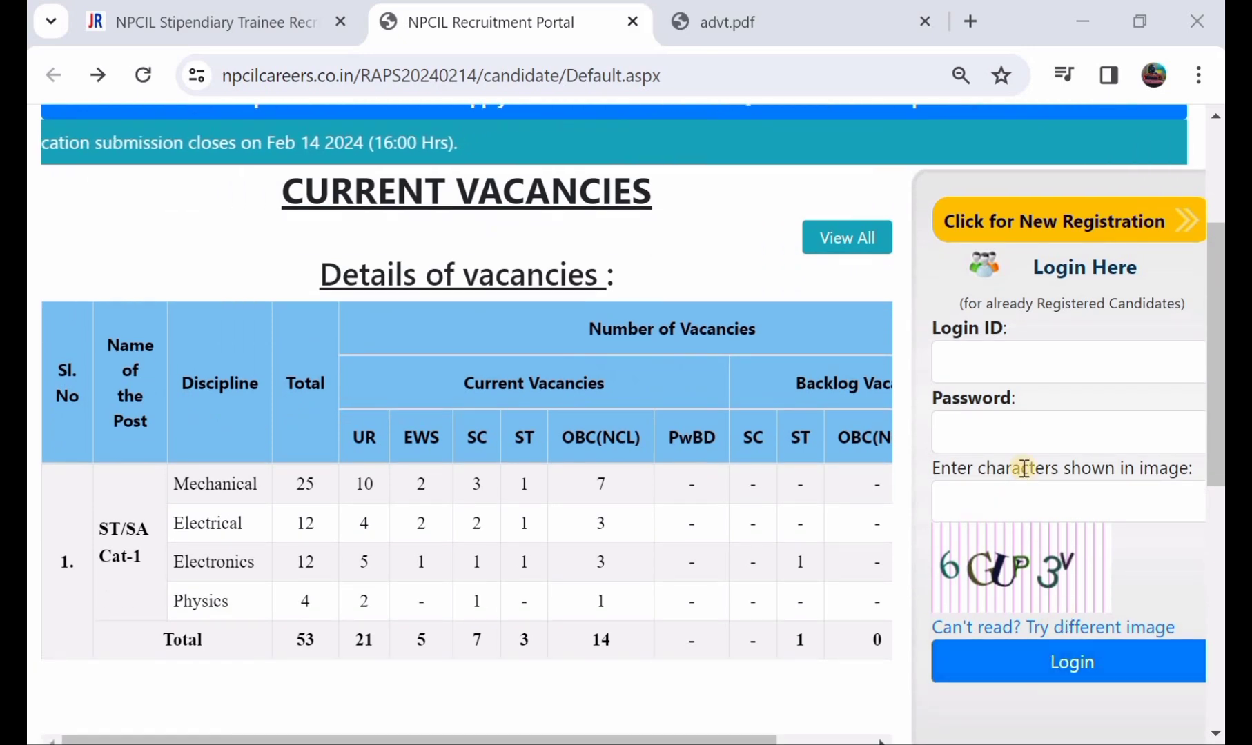
pyautogui.scroll(2, 1024, 467)
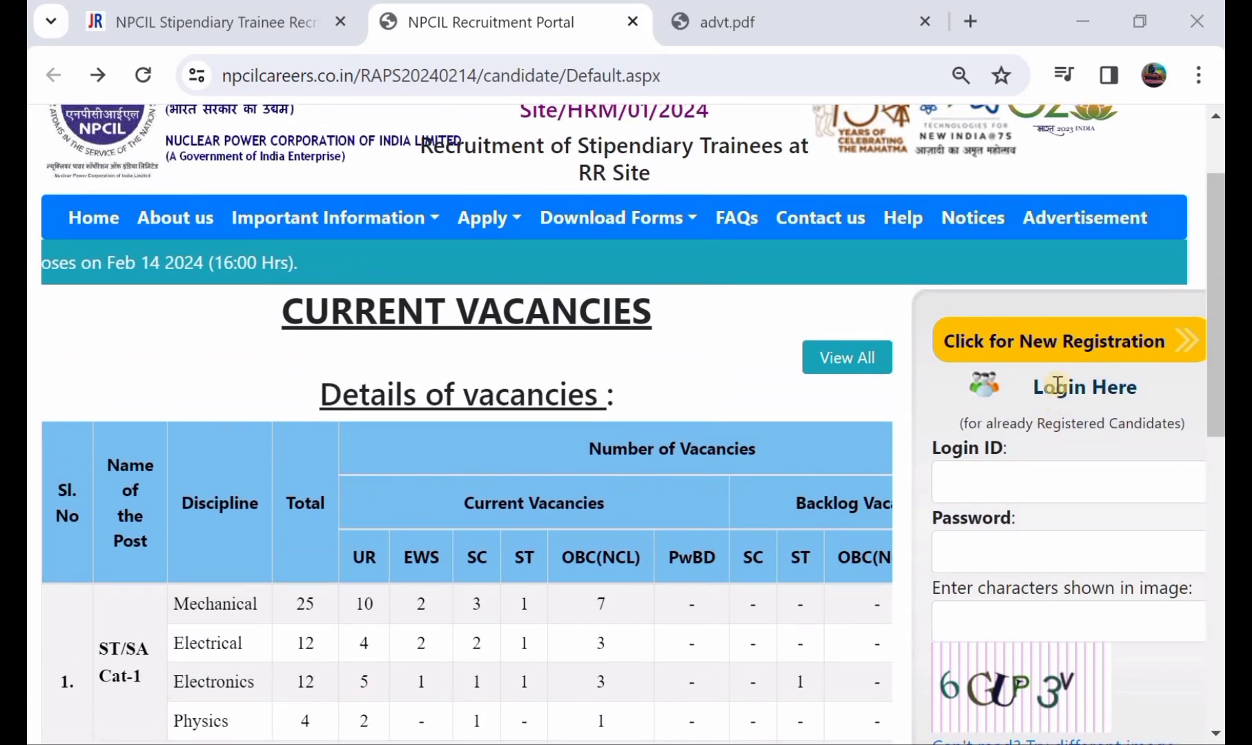
pyautogui.click(1068, 350)
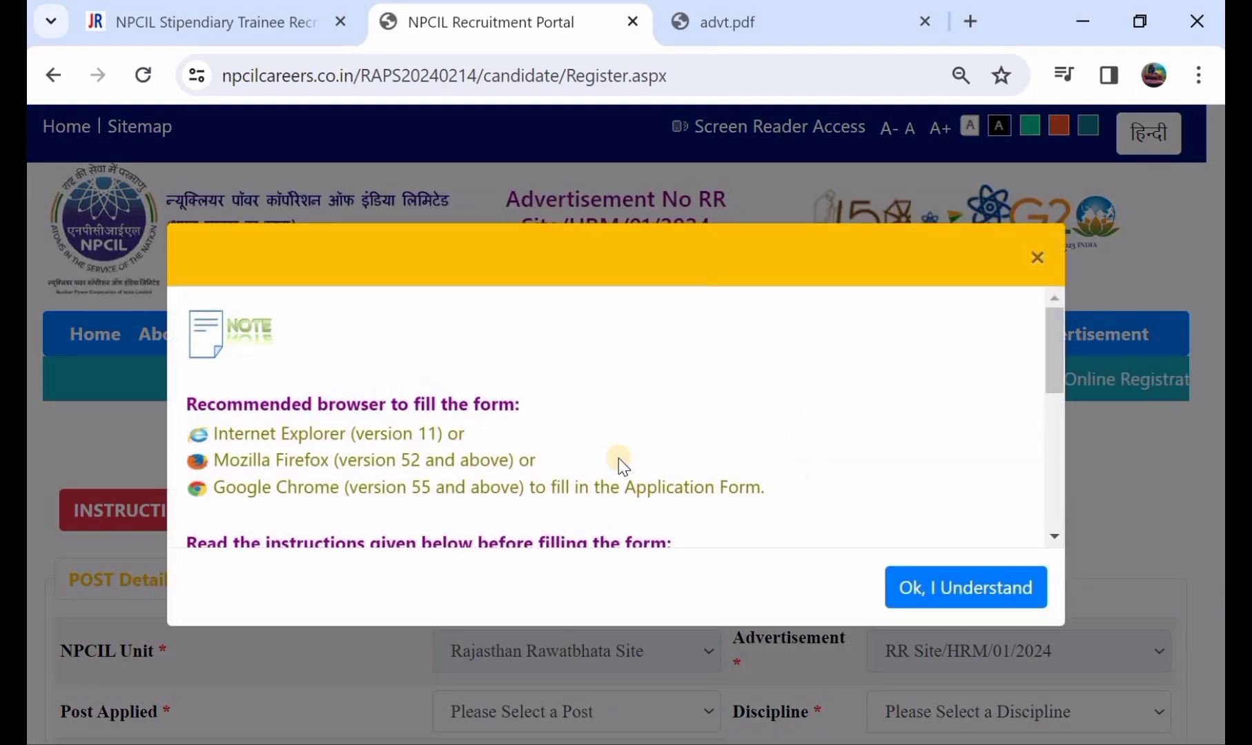
pyautogui.click(932, 590)
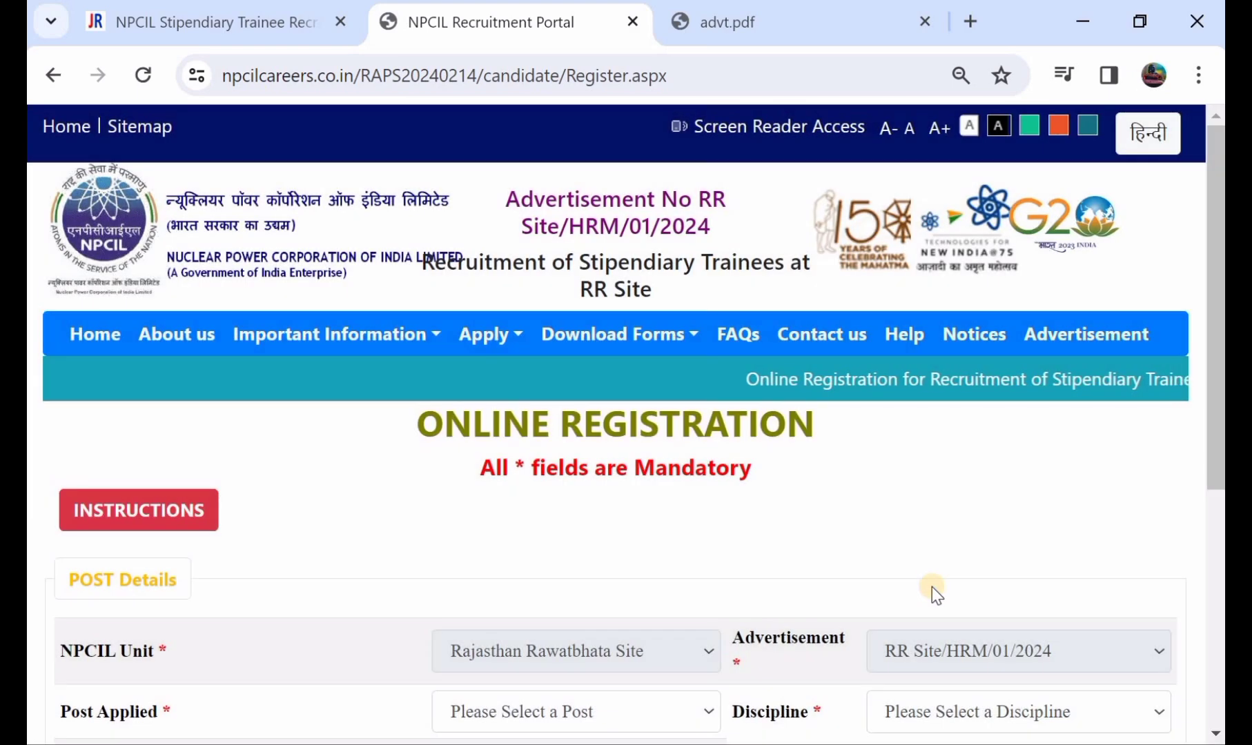
# Step: In the post details, select SA/ST CAT-I as the post applied for and Electrical as the discipline
pyautogui.scroll(-2, 551, 541)
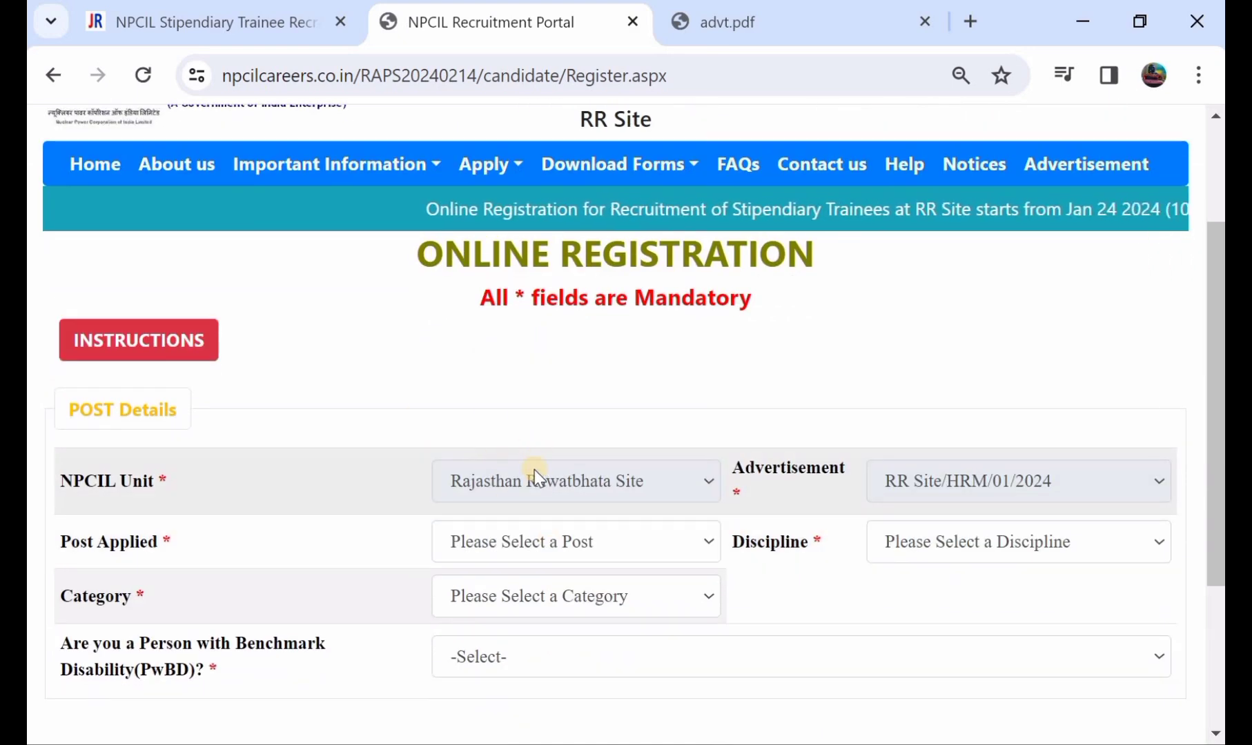
pyautogui.click(516, 538)
pyautogui.click(535, 594)
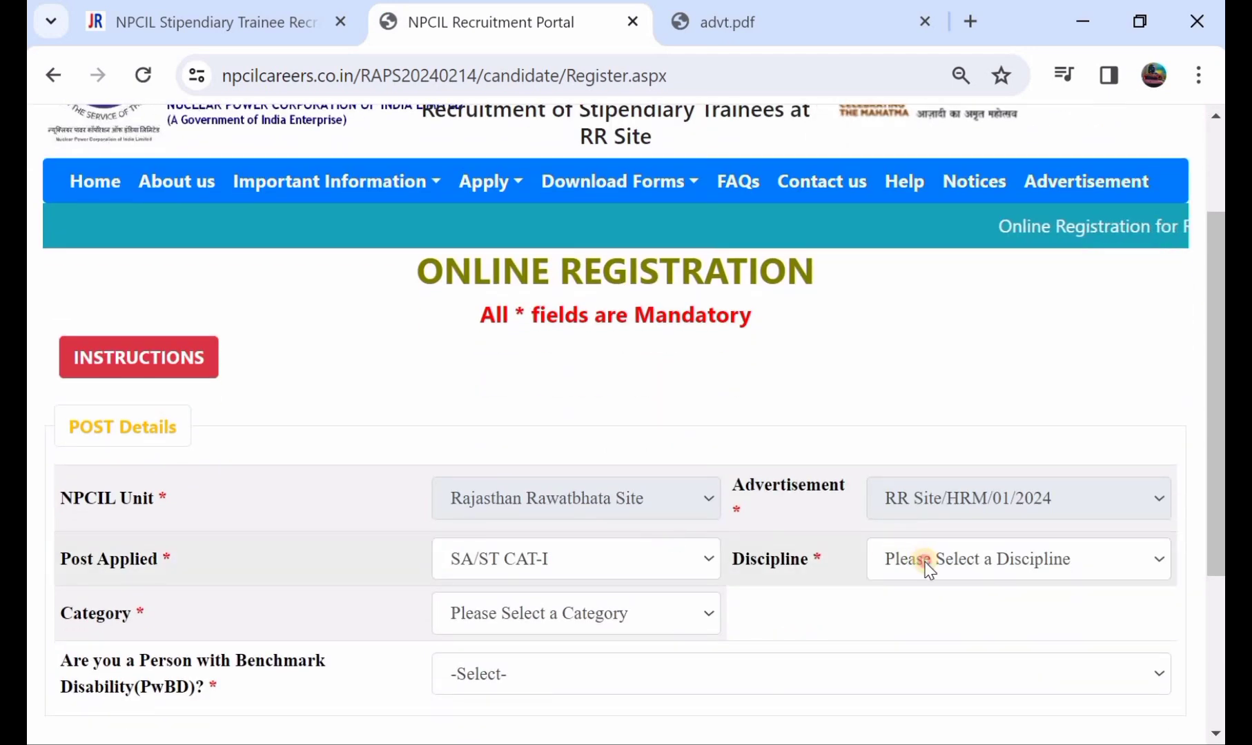
pyautogui.click(929, 570)
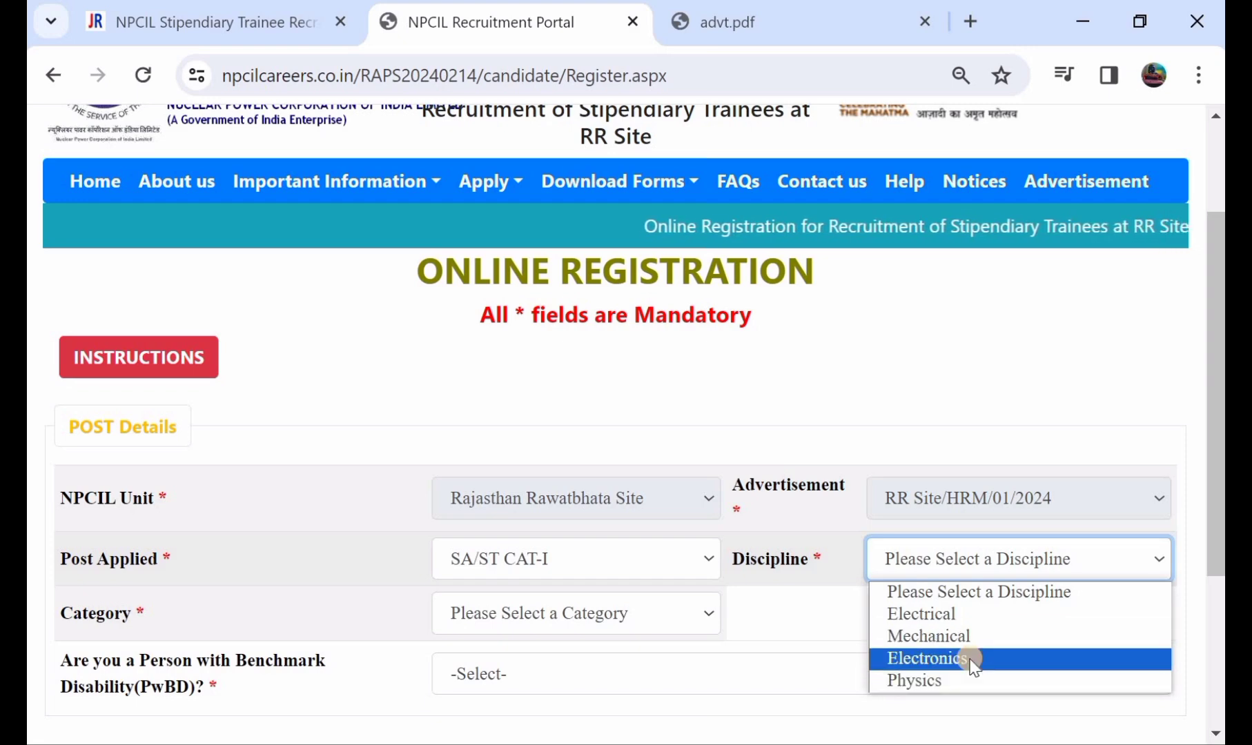
pyautogui.click(984, 615)
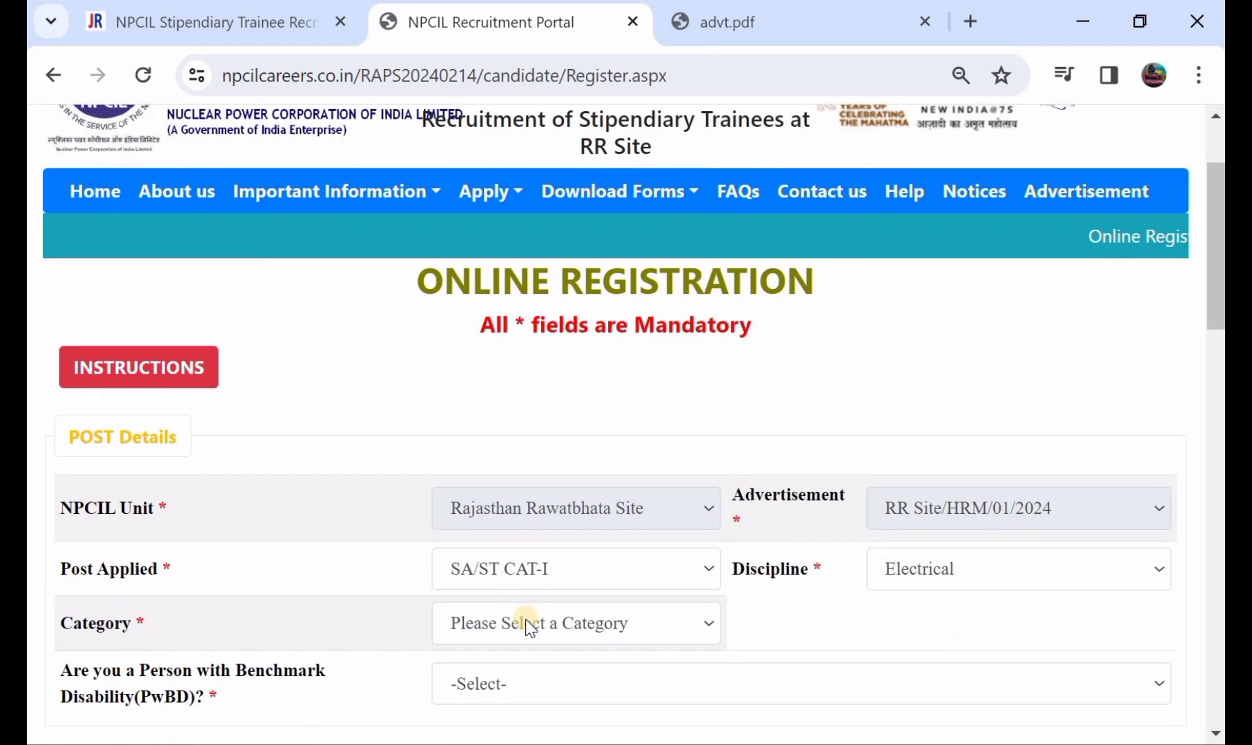
# Step: Set the category to ST, acknowledge the category notice, and answer NO to the benchmark disability question
pyautogui.click(530, 626)
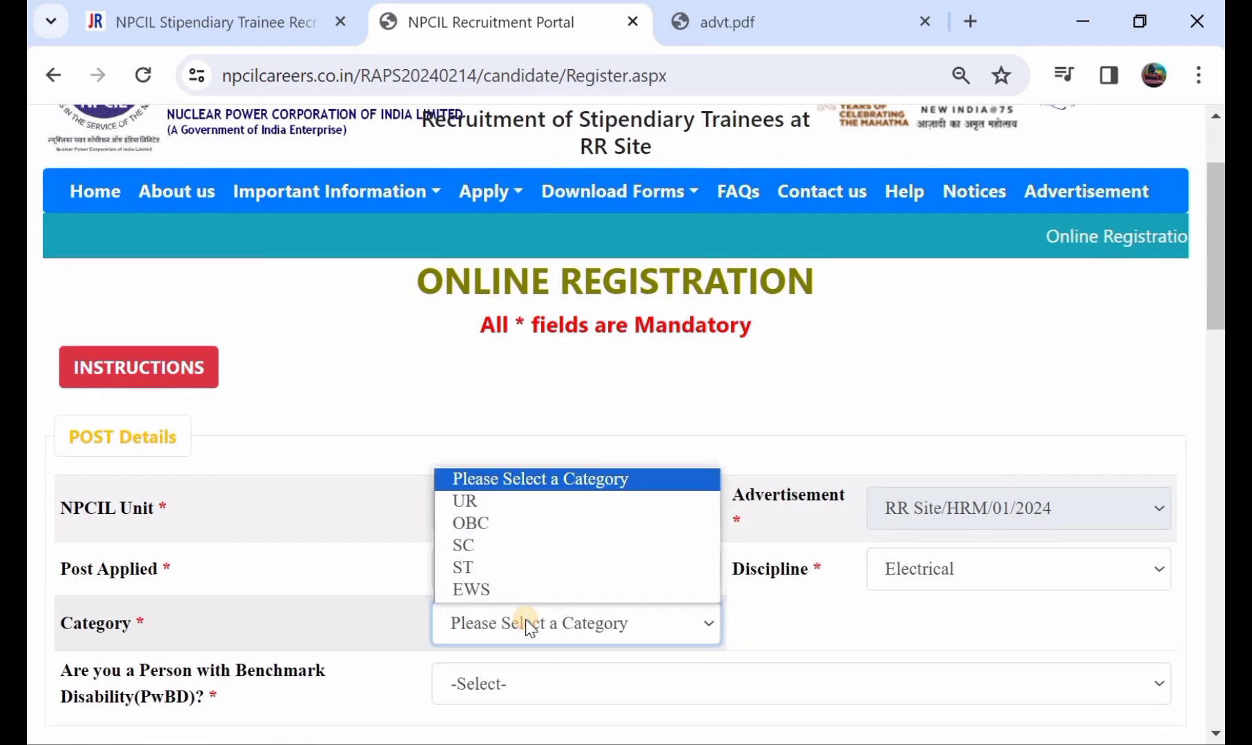
pyautogui.click(550, 570)
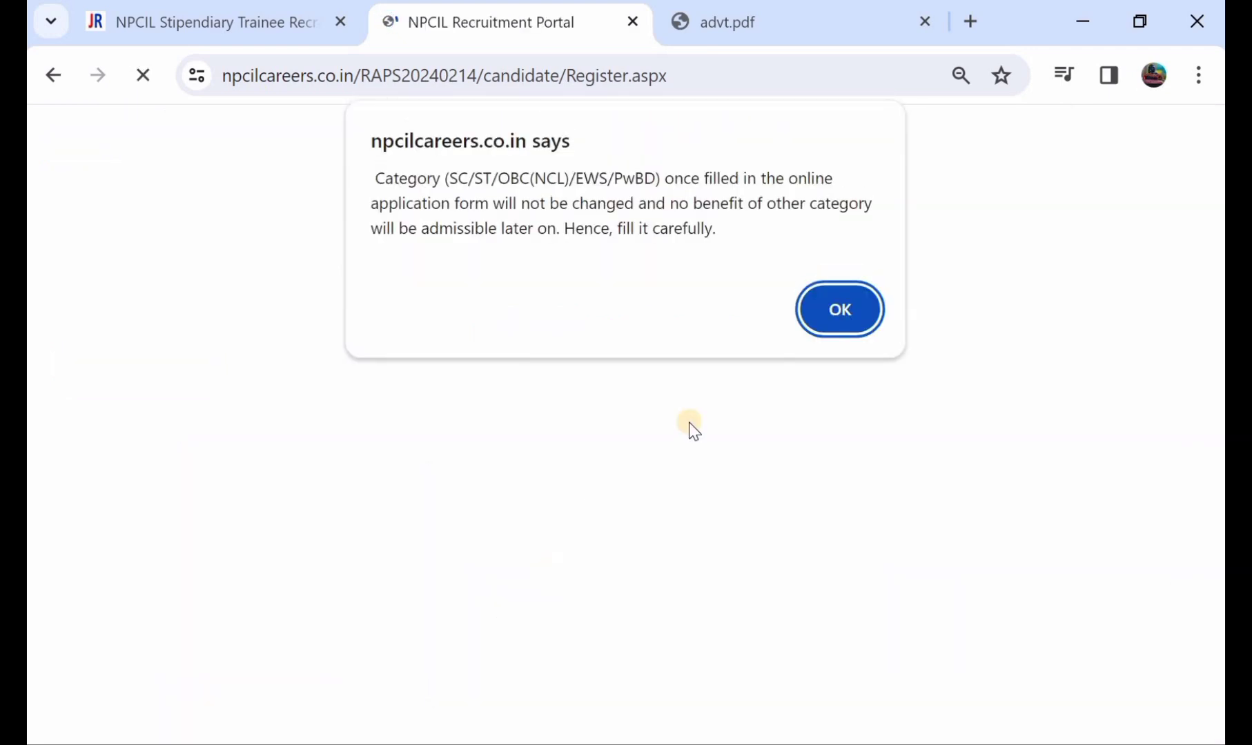
pyautogui.click(839, 307)
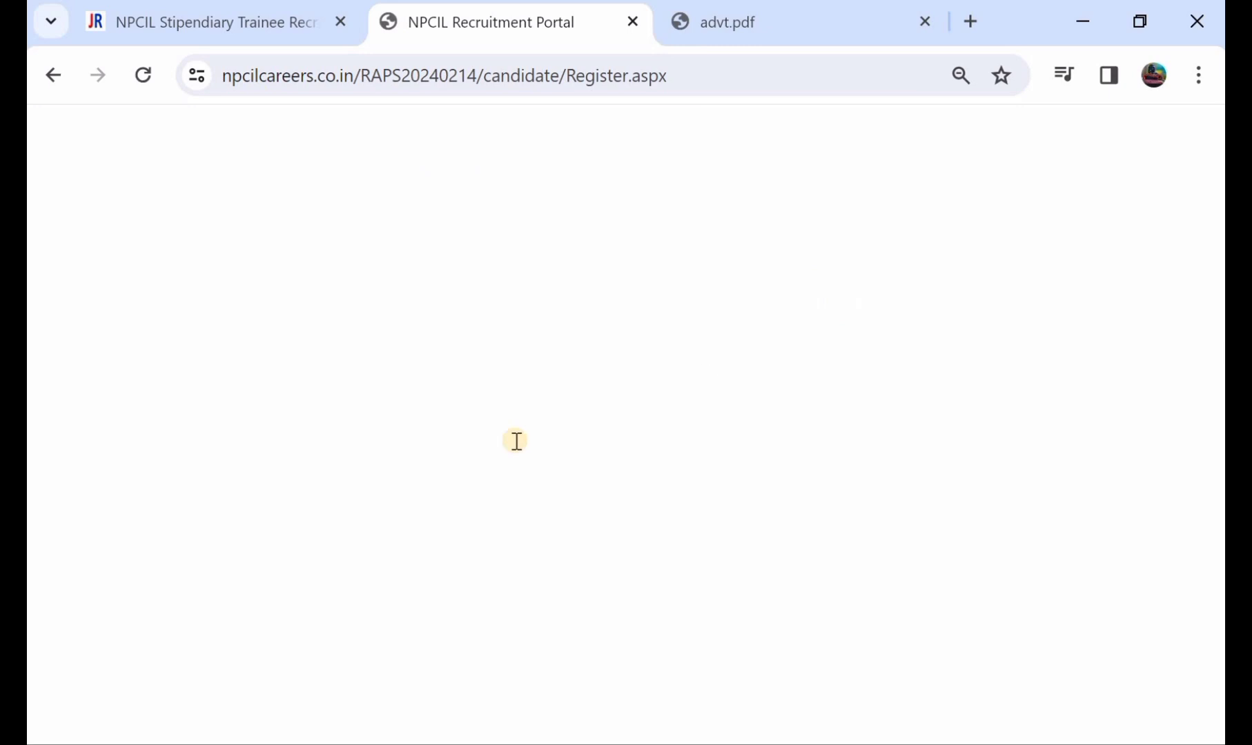
pyautogui.scroll(-5, 502, 468)
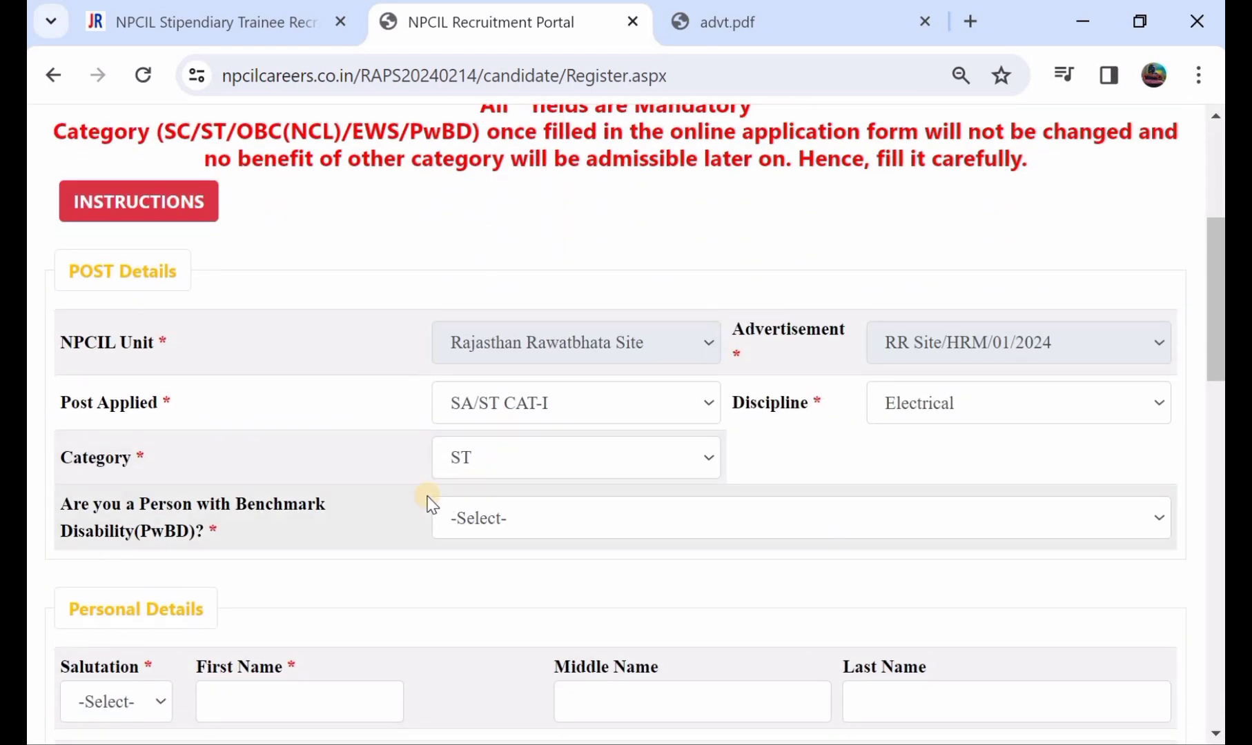
pyautogui.click(542, 513)
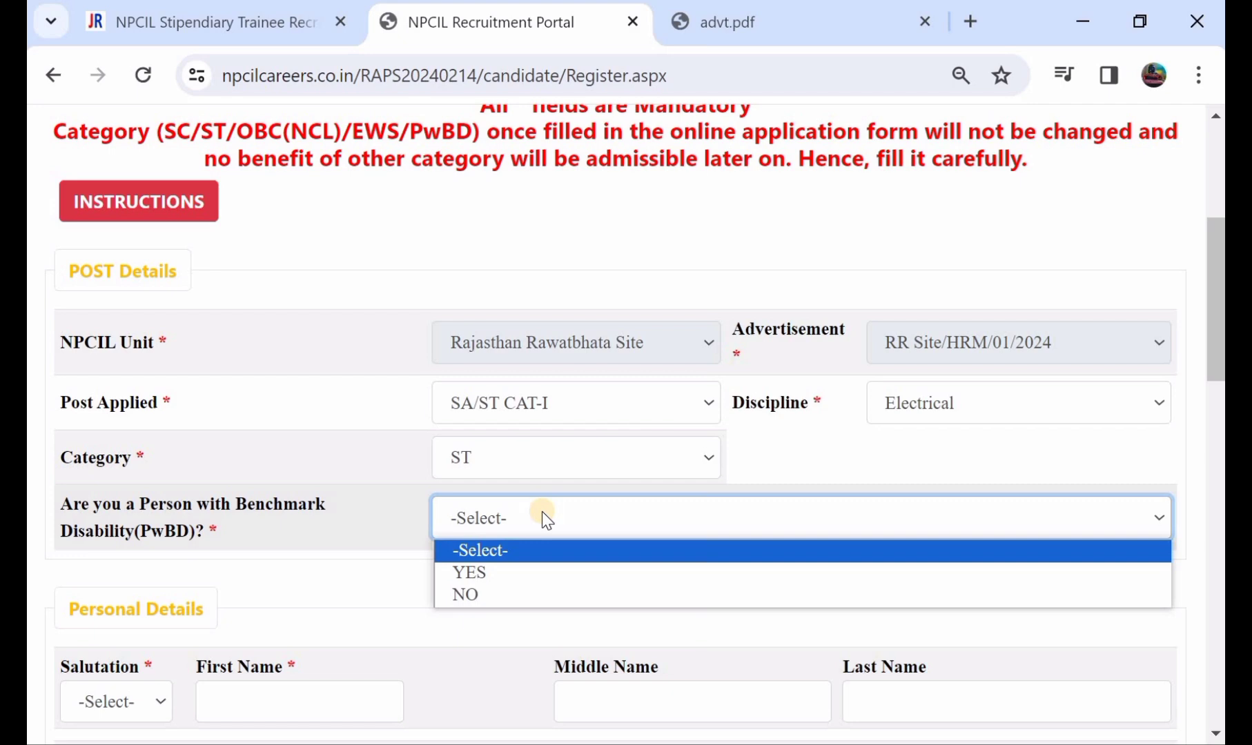
pyautogui.click(545, 594)
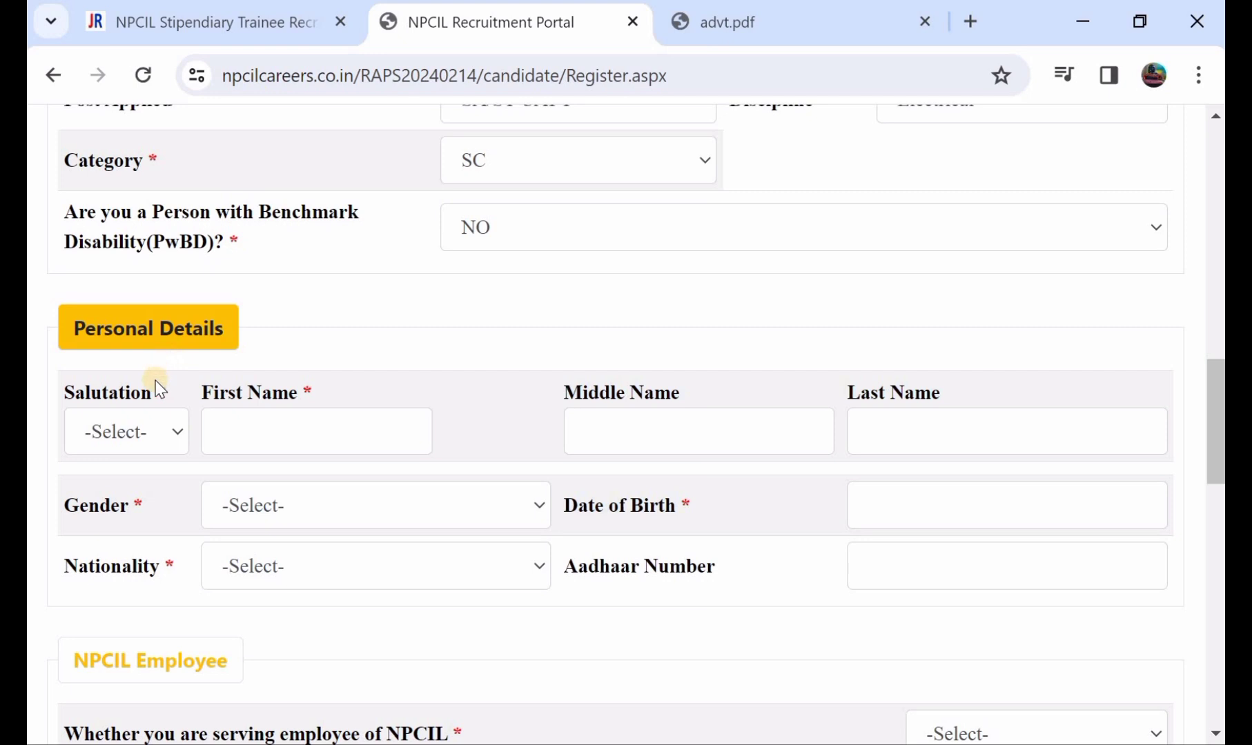
# Step: In the personal details, choose the salutation Mr and enter the candidate's first and last names
pyautogui.click(139, 431)
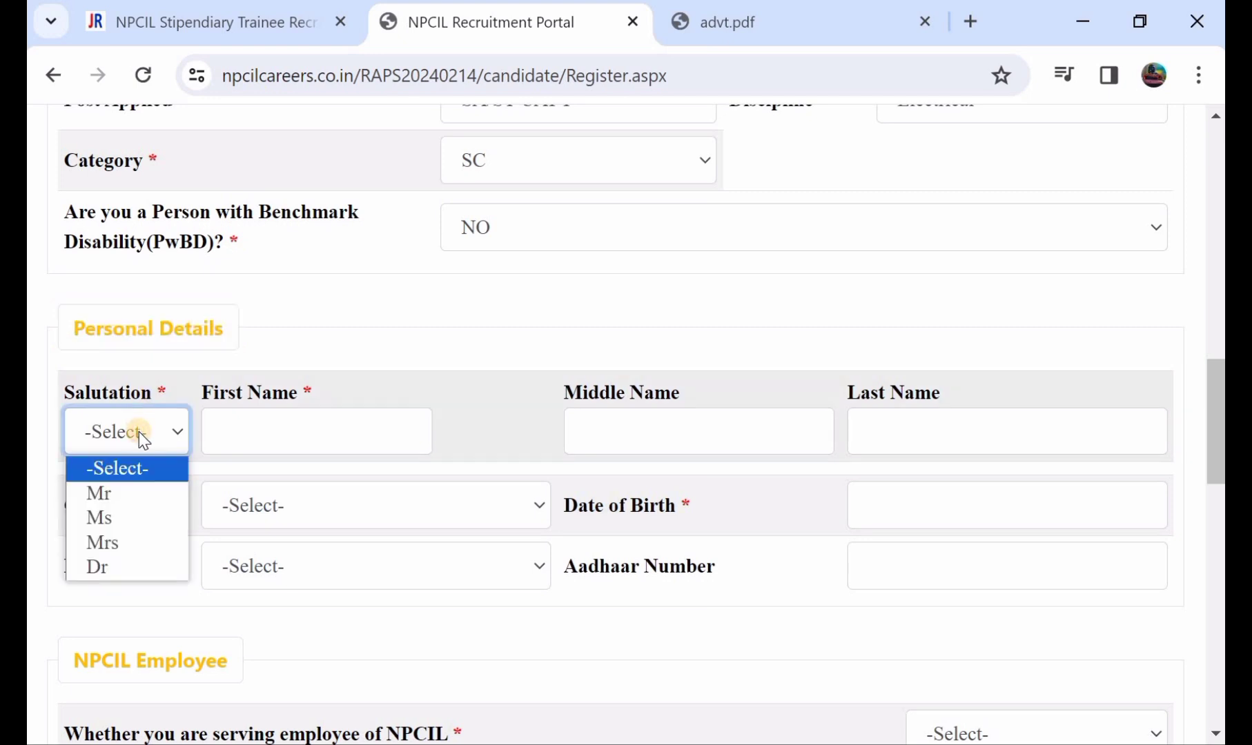
pyautogui.click(141, 495)
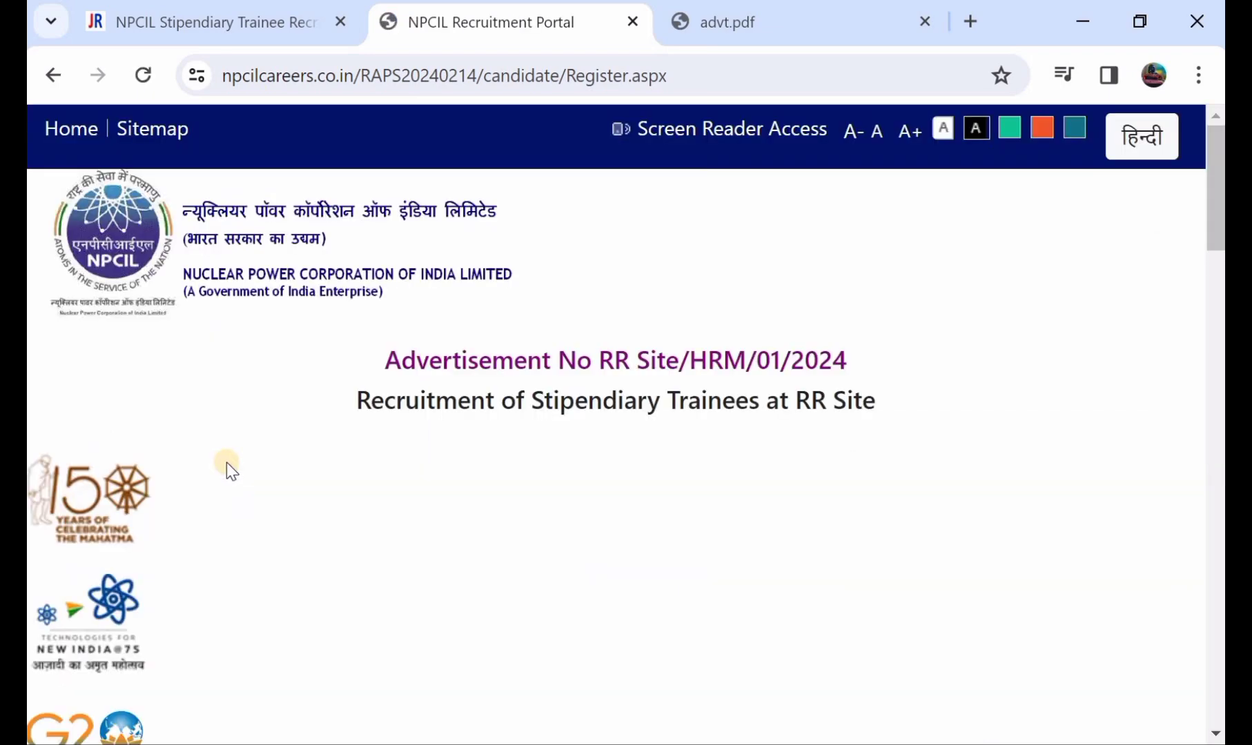
pyautogui.scroll(-10, 225, 462)
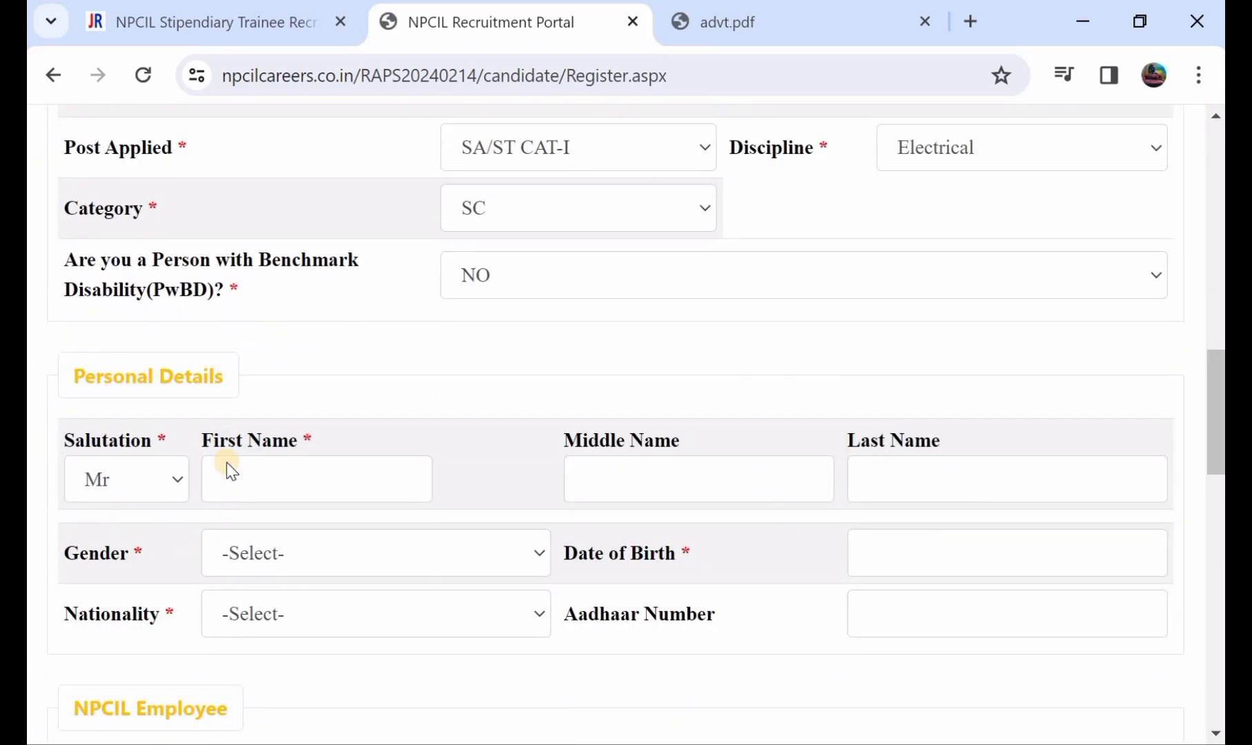
pyautogui.click(252, 470)
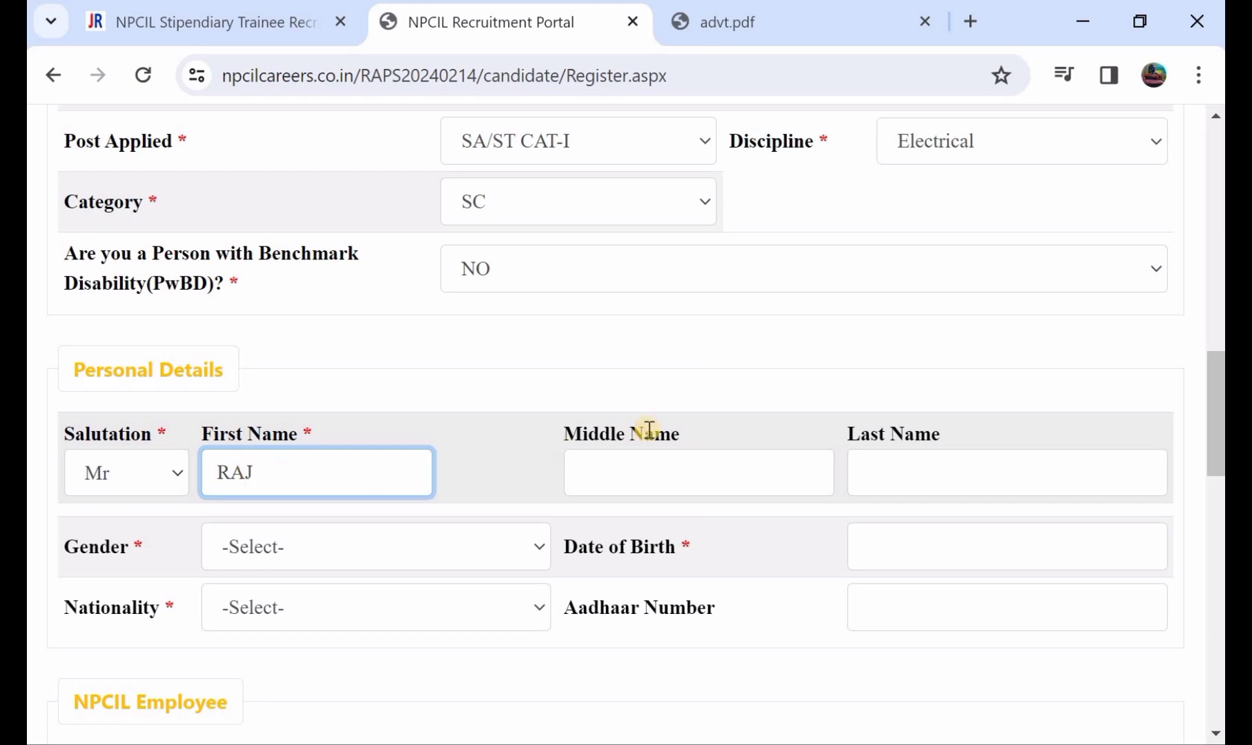
pyautogui.click(923, 462)
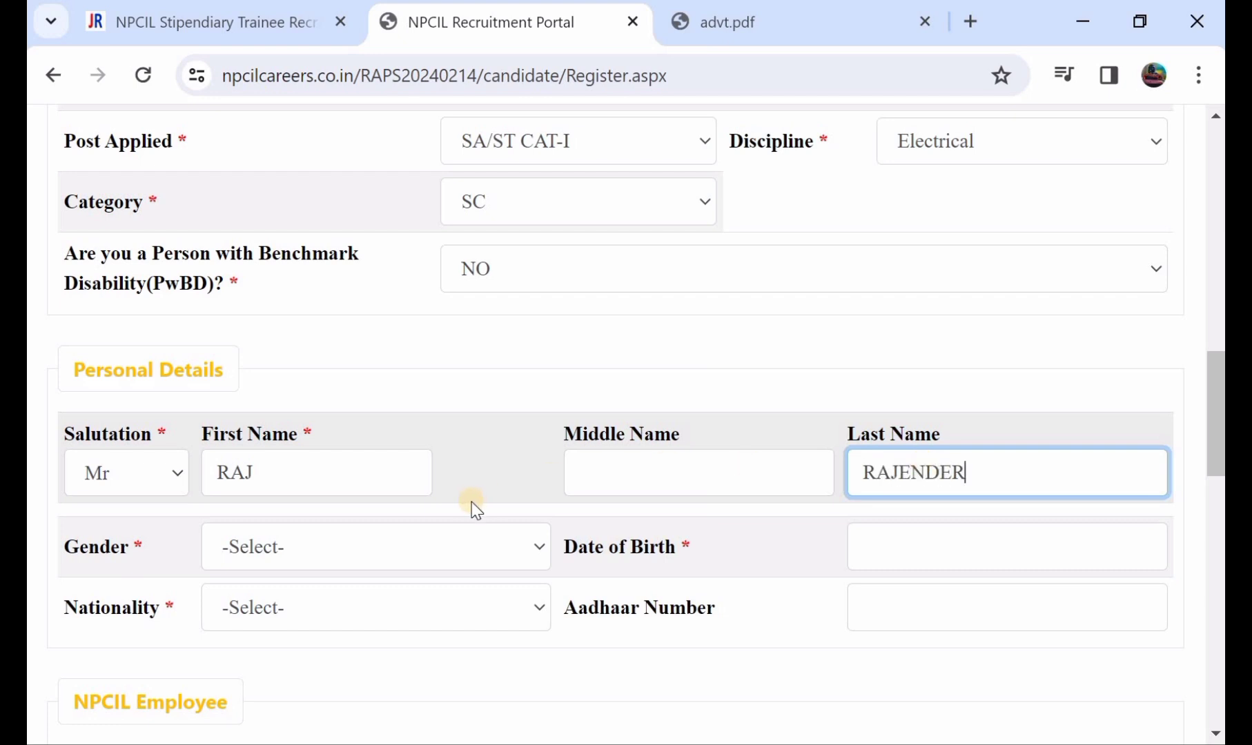
# Step: Look at the choices offered for gender, date of birth and nationality in the personal details
pyautogui.click(435, 542)
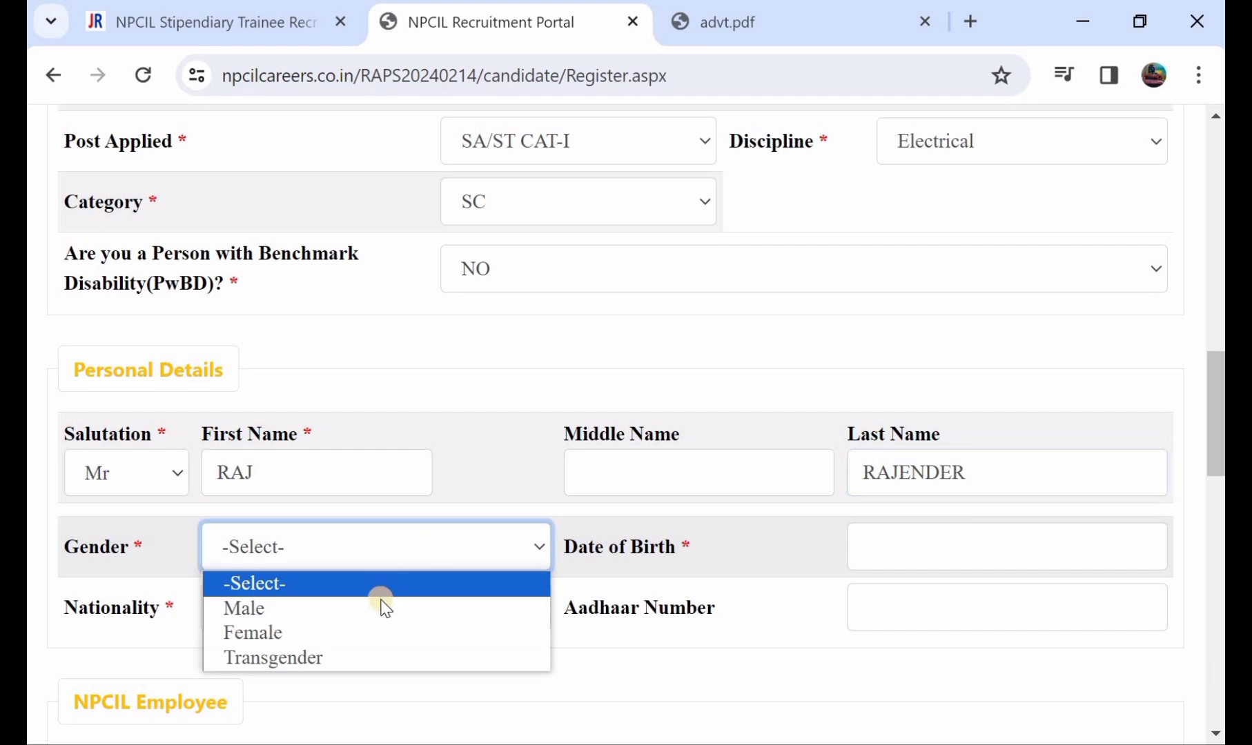
pyautogui.click(621, 659)
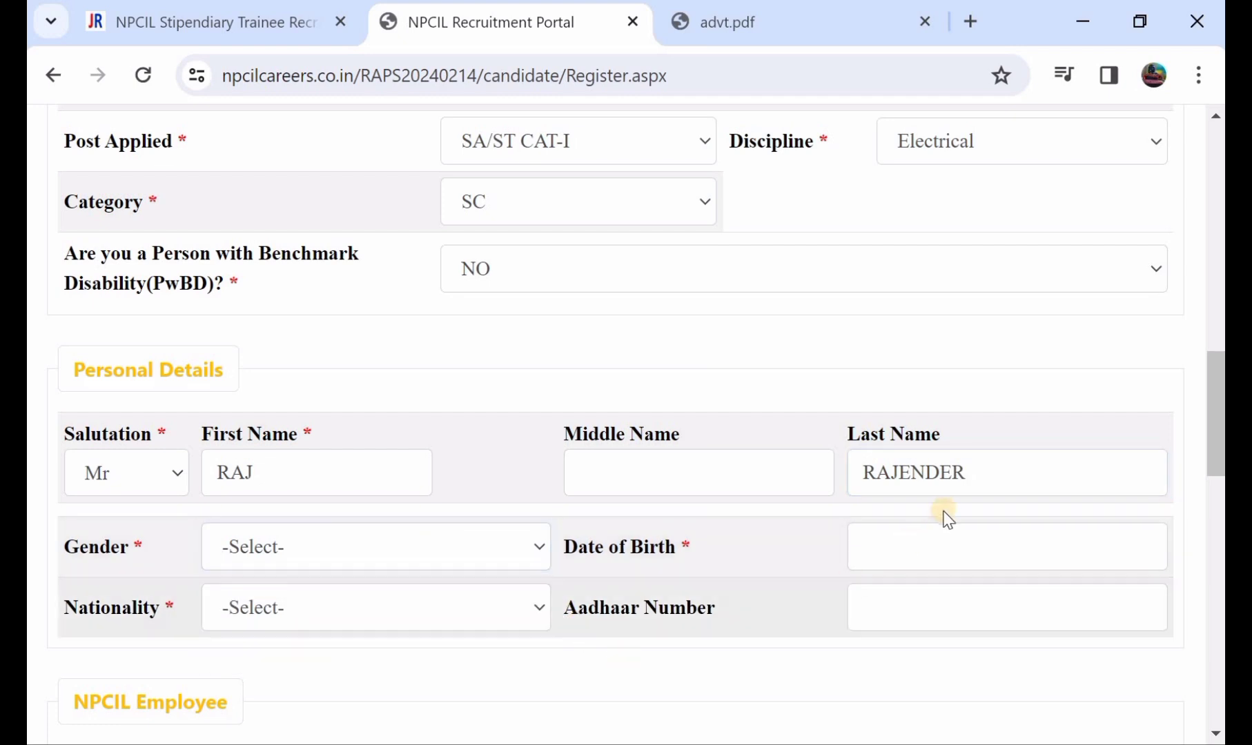
pyautogui.click(916, 553)
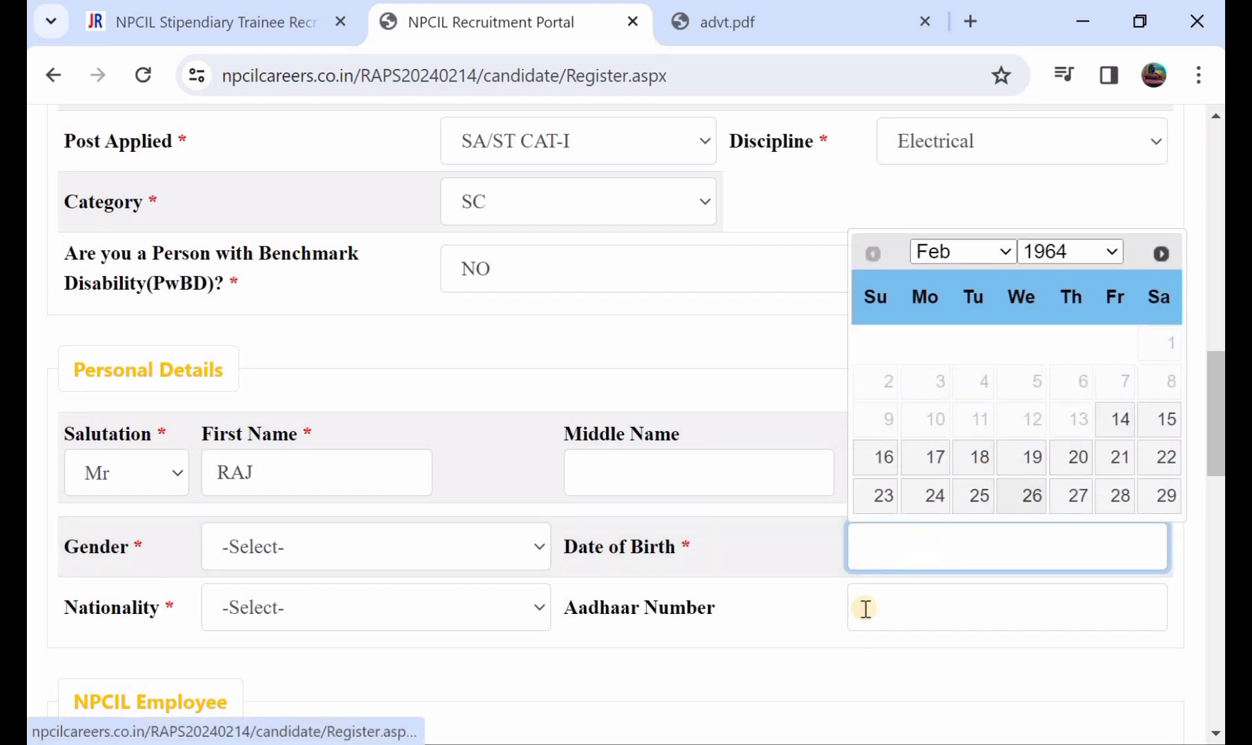
pyautogui.click(762, 679)
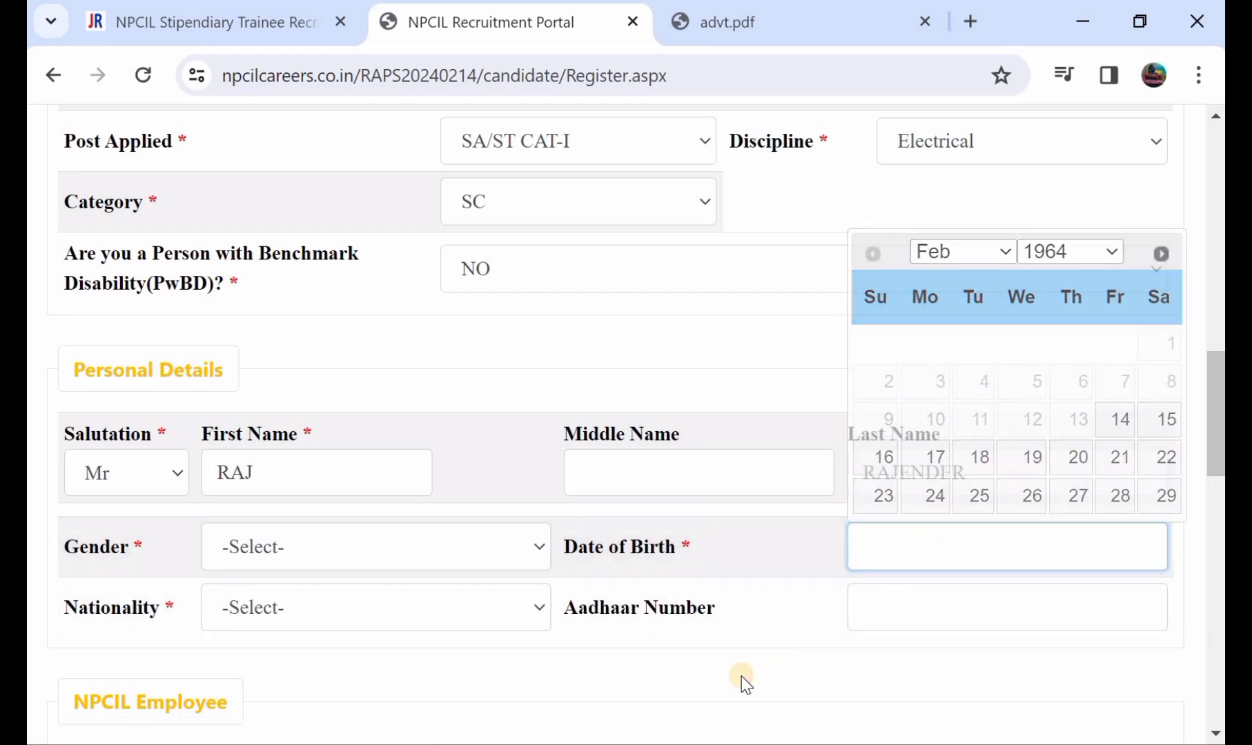
pyautogui.click(410, 621)
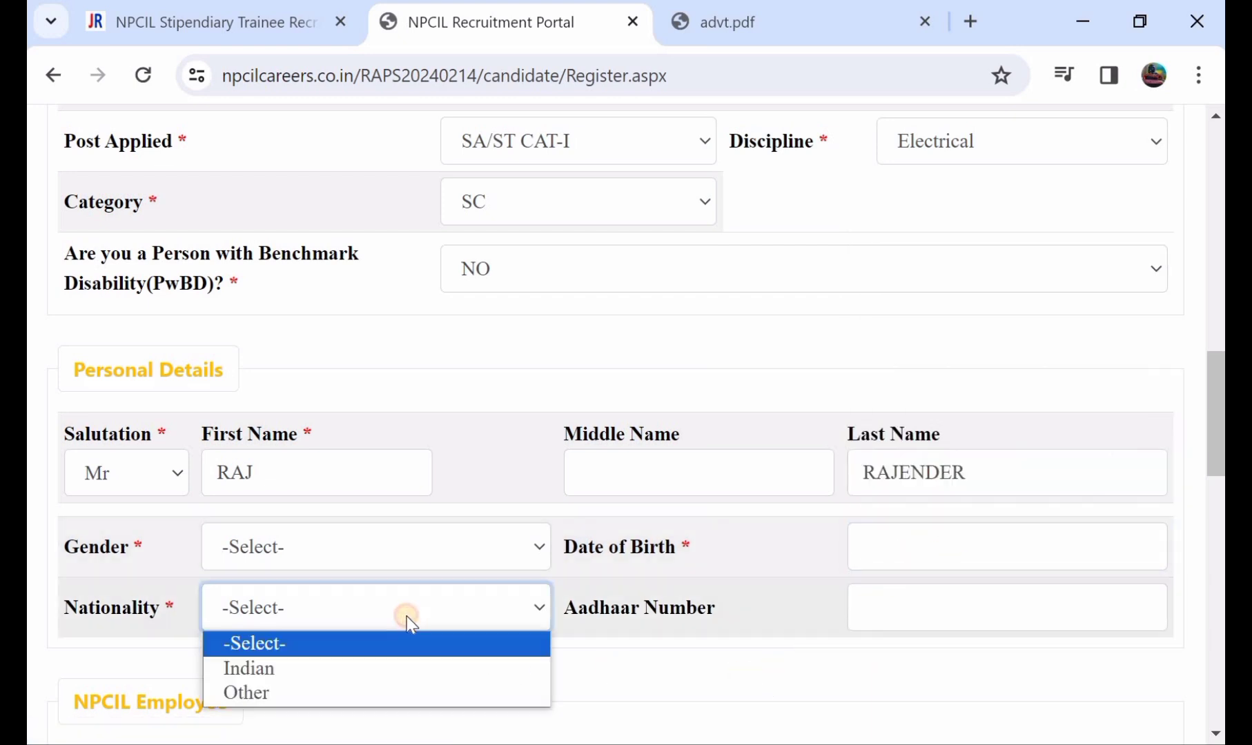
pyautogui.click(652, 664)
# Step: In the NPCIL Employee section, answer NO to being a serving employee of NPCIL
pyautogui.scroll(-2, 720, 591)
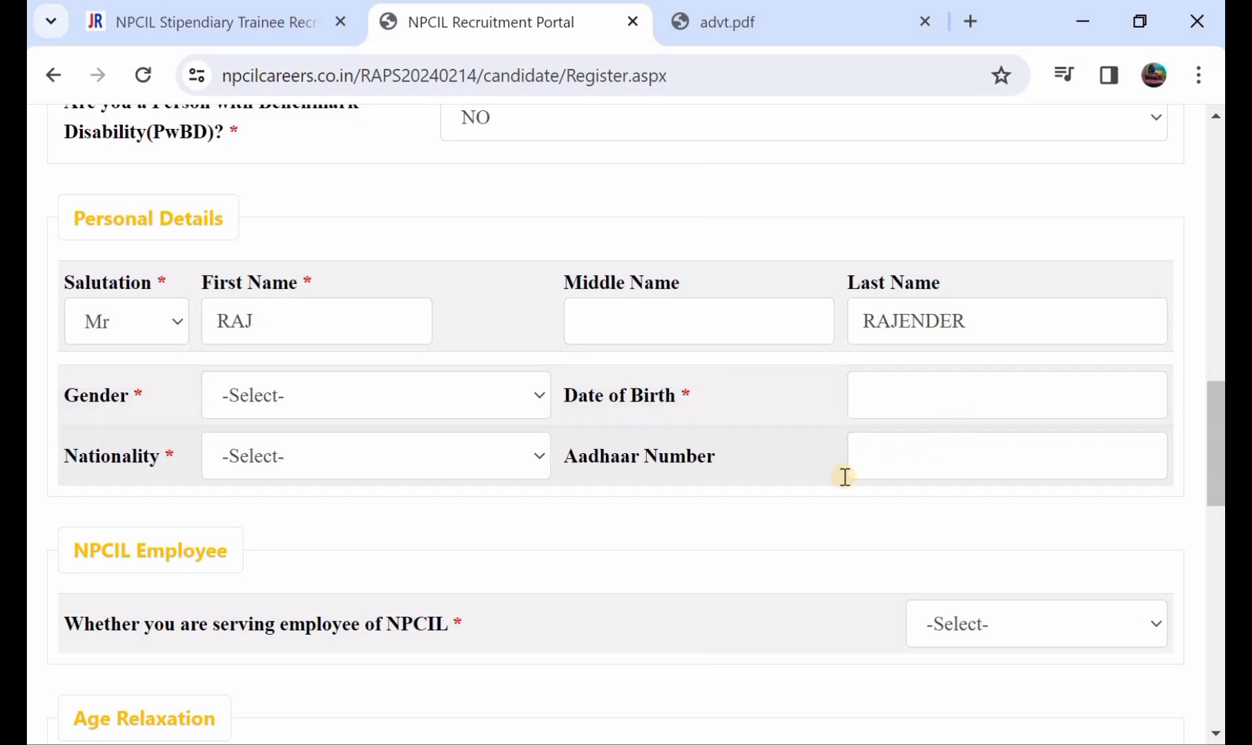
pyautogui.scroll(-1, 524, 497)
pyautogui.scroll(-1, 523, 492)
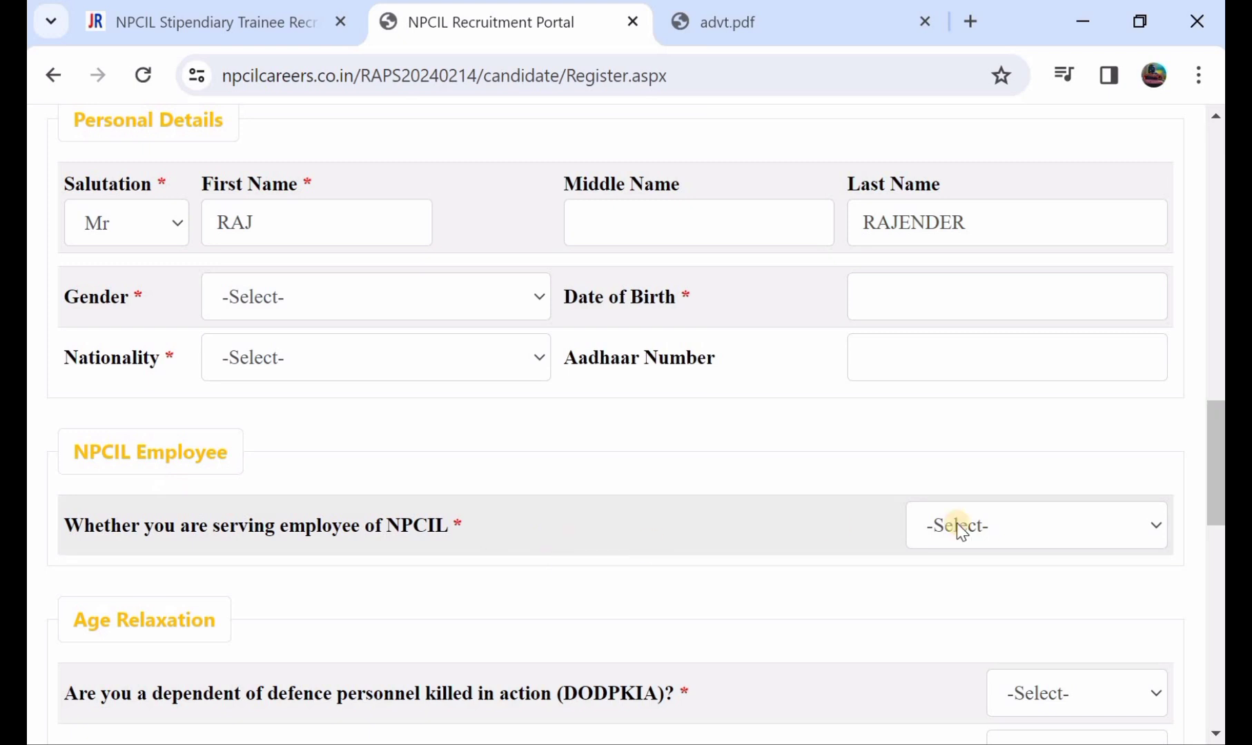
pyautogui.click(1056, 525)
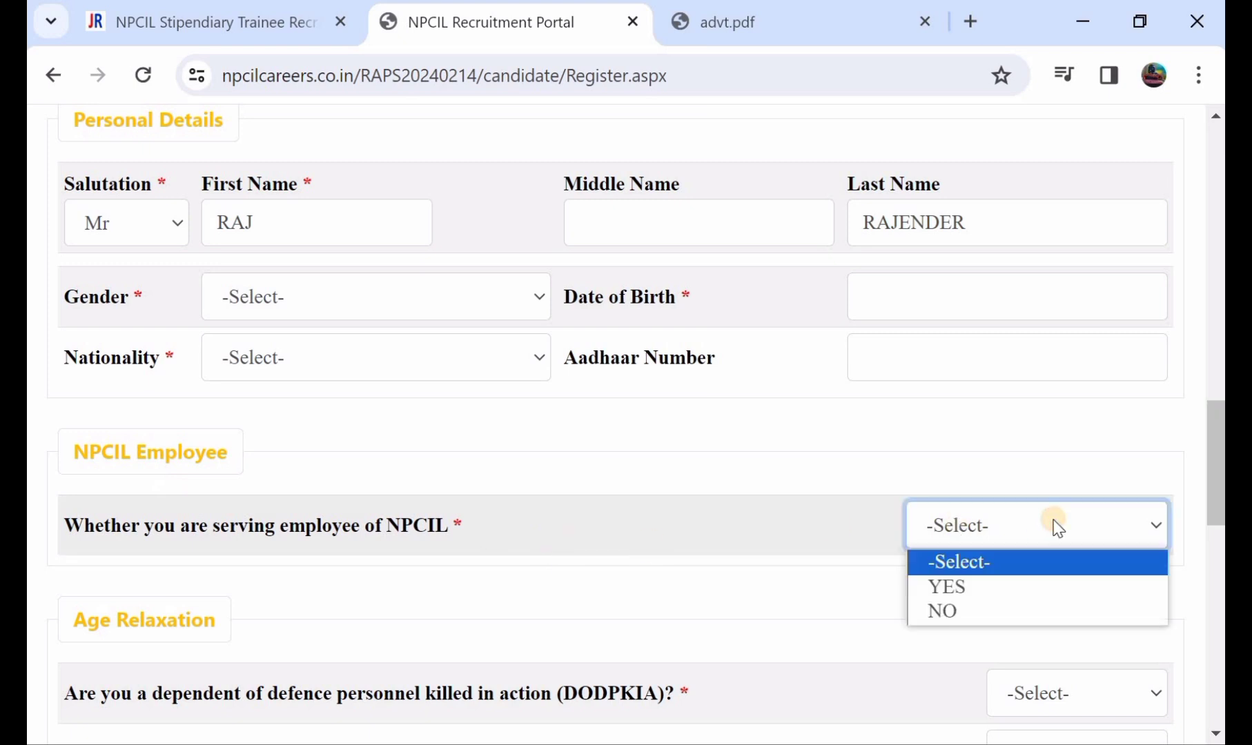
pyautogui.click(1043, 608)
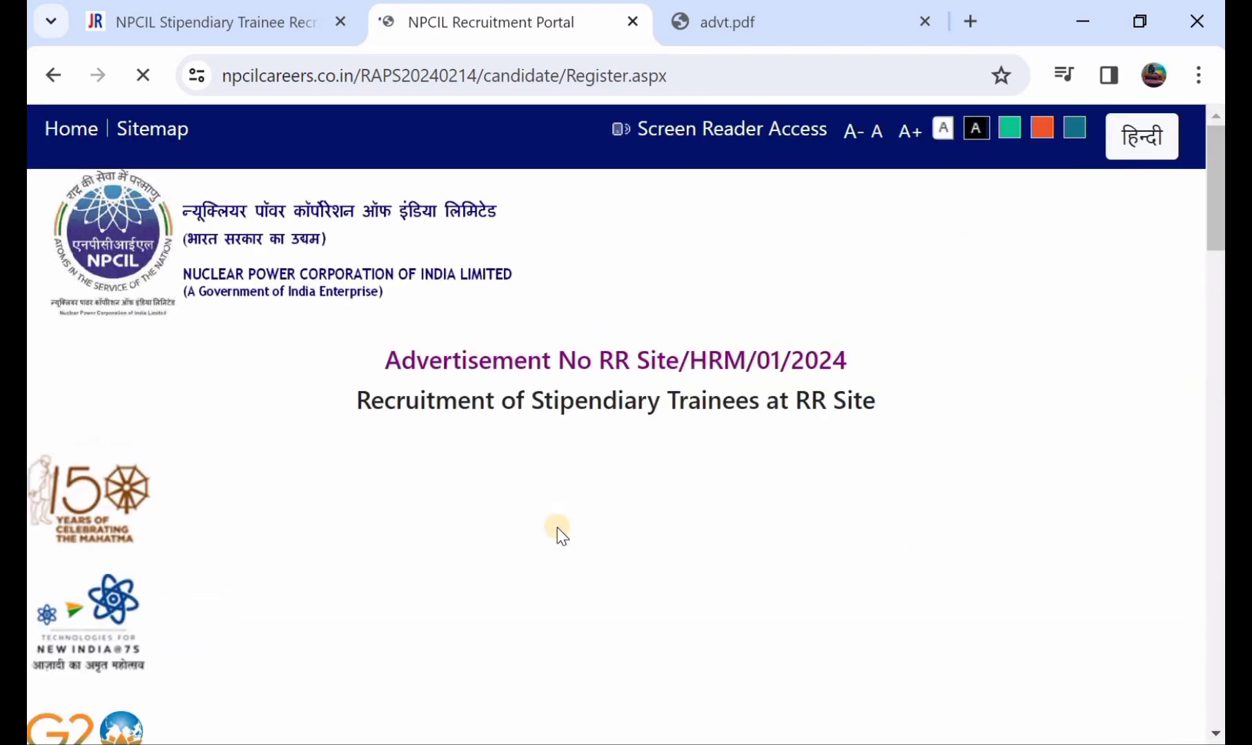
# Step: Review the age relaxation questions on defence dependency, ex-servicemen status and NPCIL contract work, and their answer options
pyautogui.scroll(-3, 556, 528)
pyautogui.scroll(-15, 556, 527)
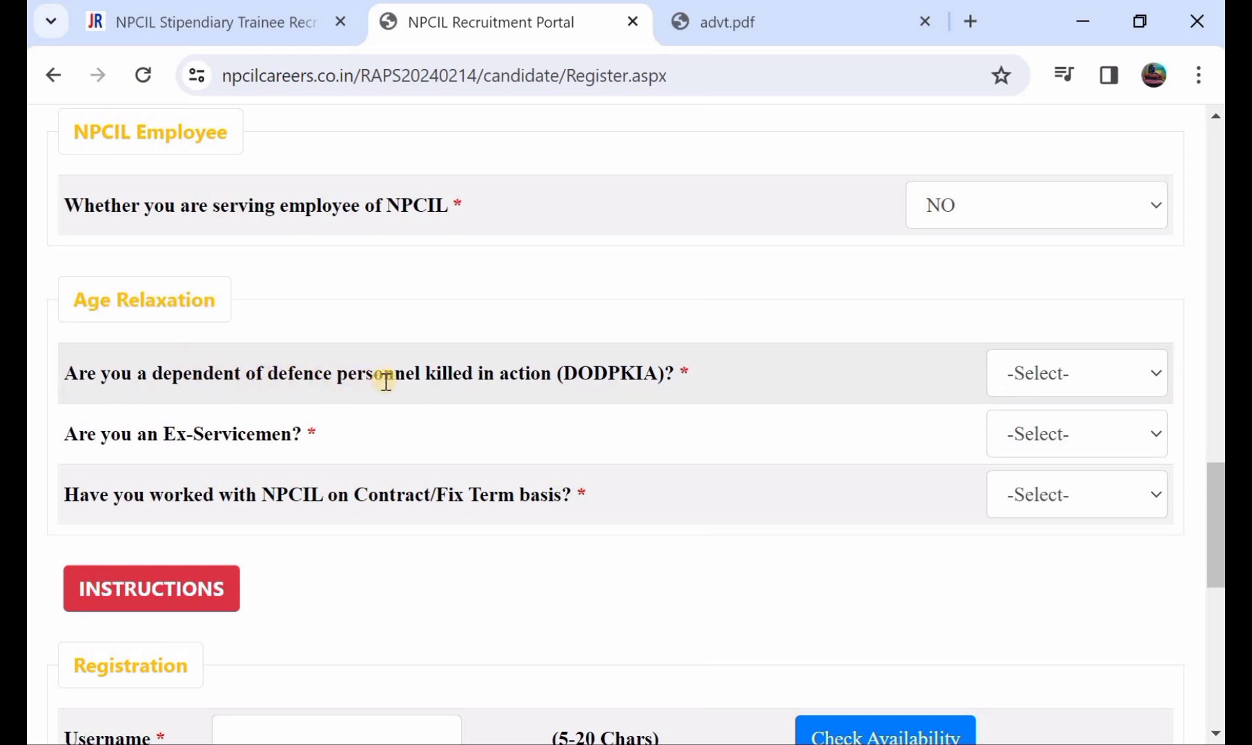
pyautogui.click(1020, 372)
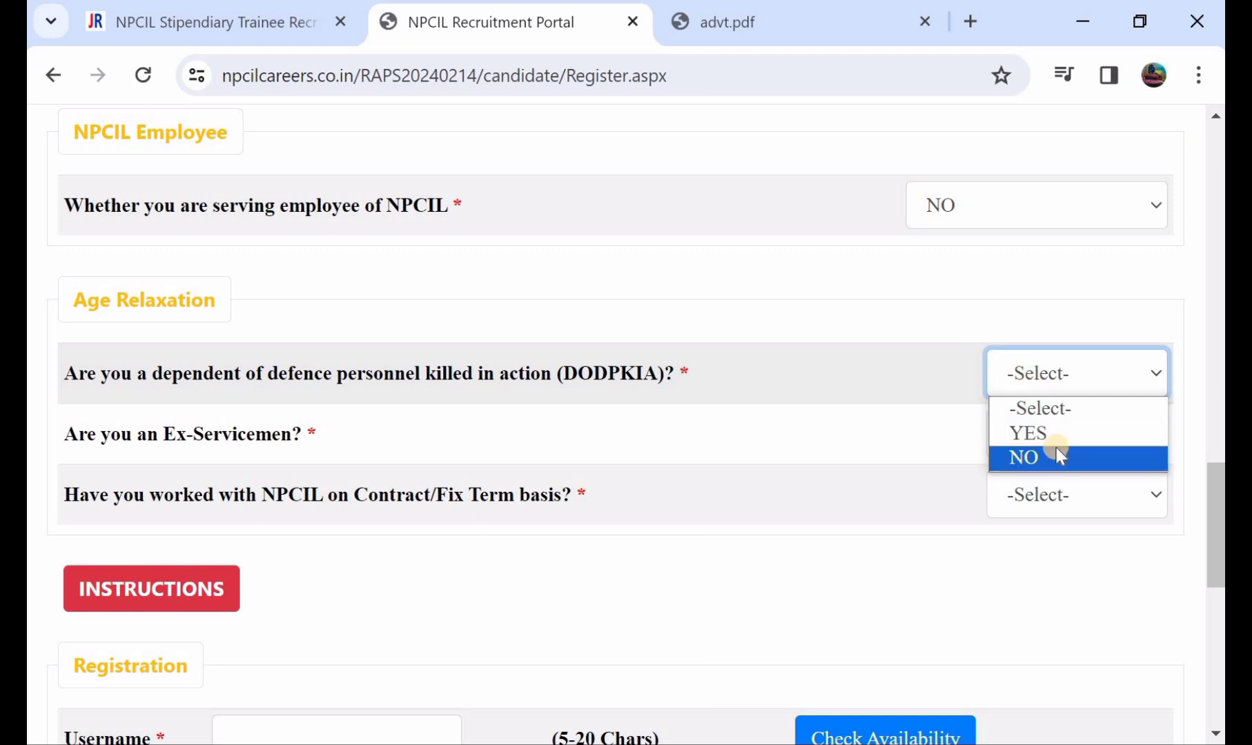
pyautogui.press('Up')
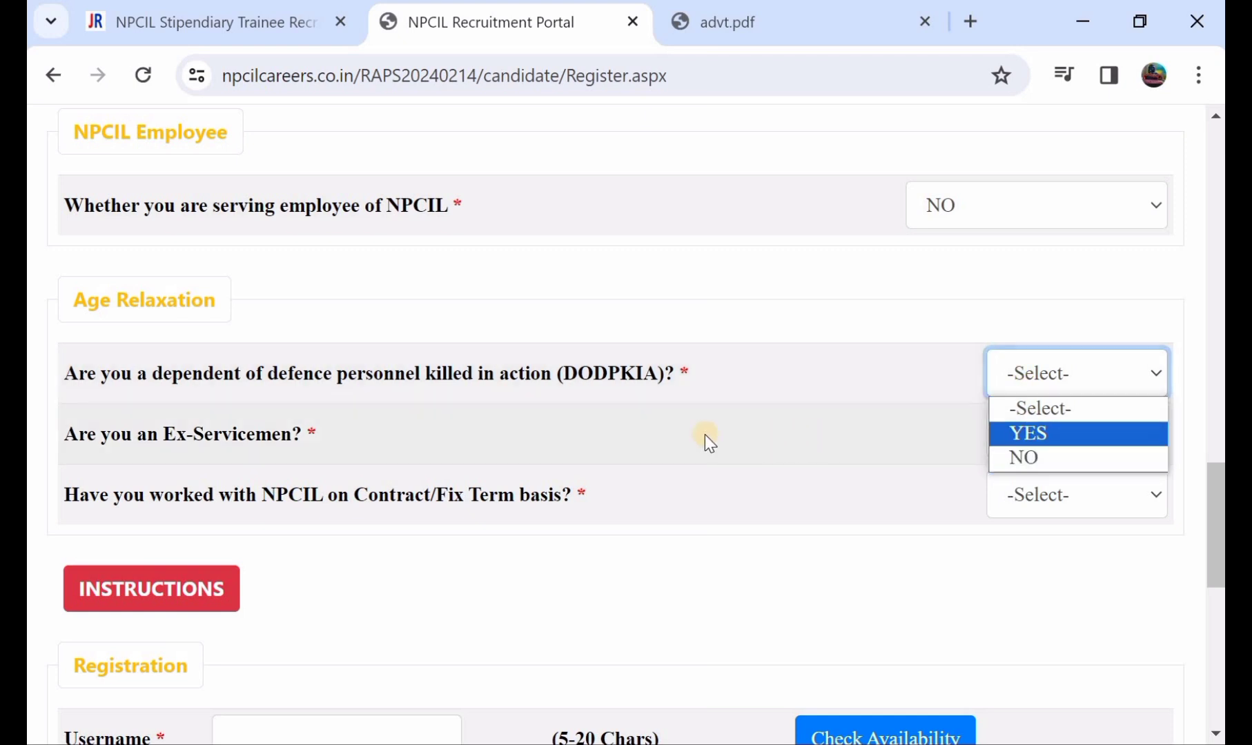
pyautogui.click(634, 435)
pyautogui.click(1056, 439)
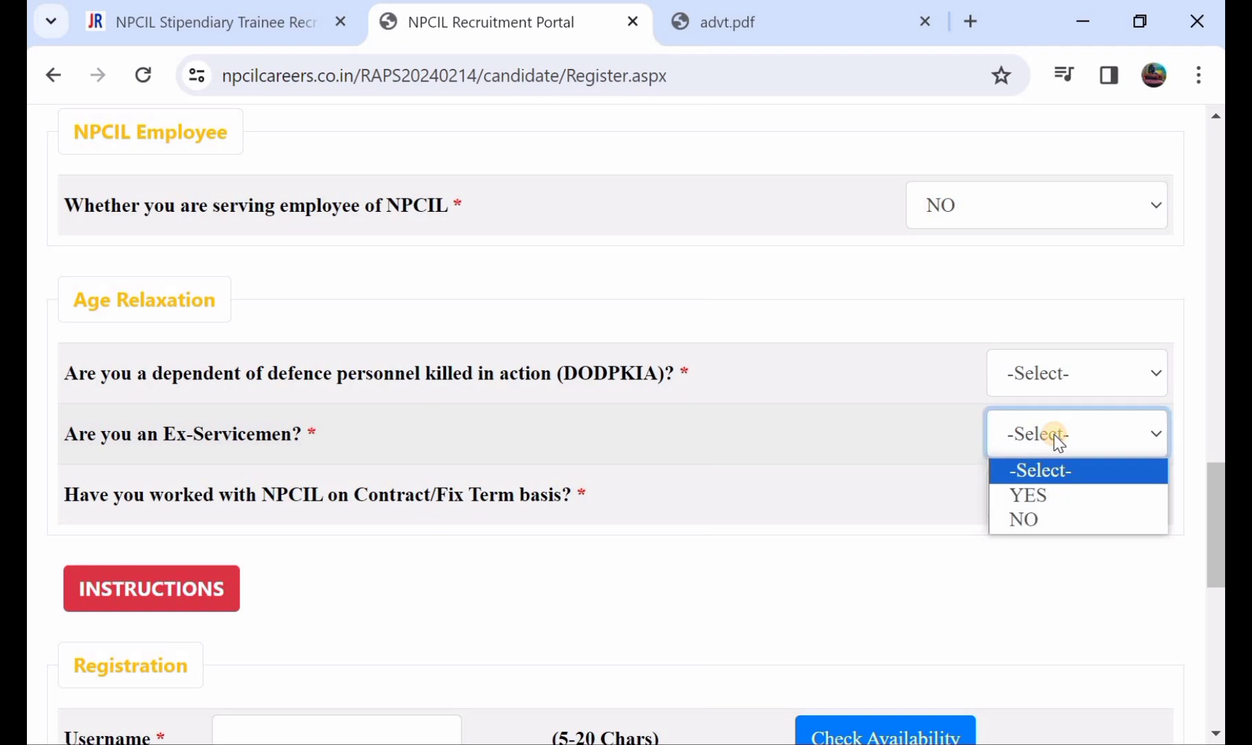
pyautogui.click(777, 414)
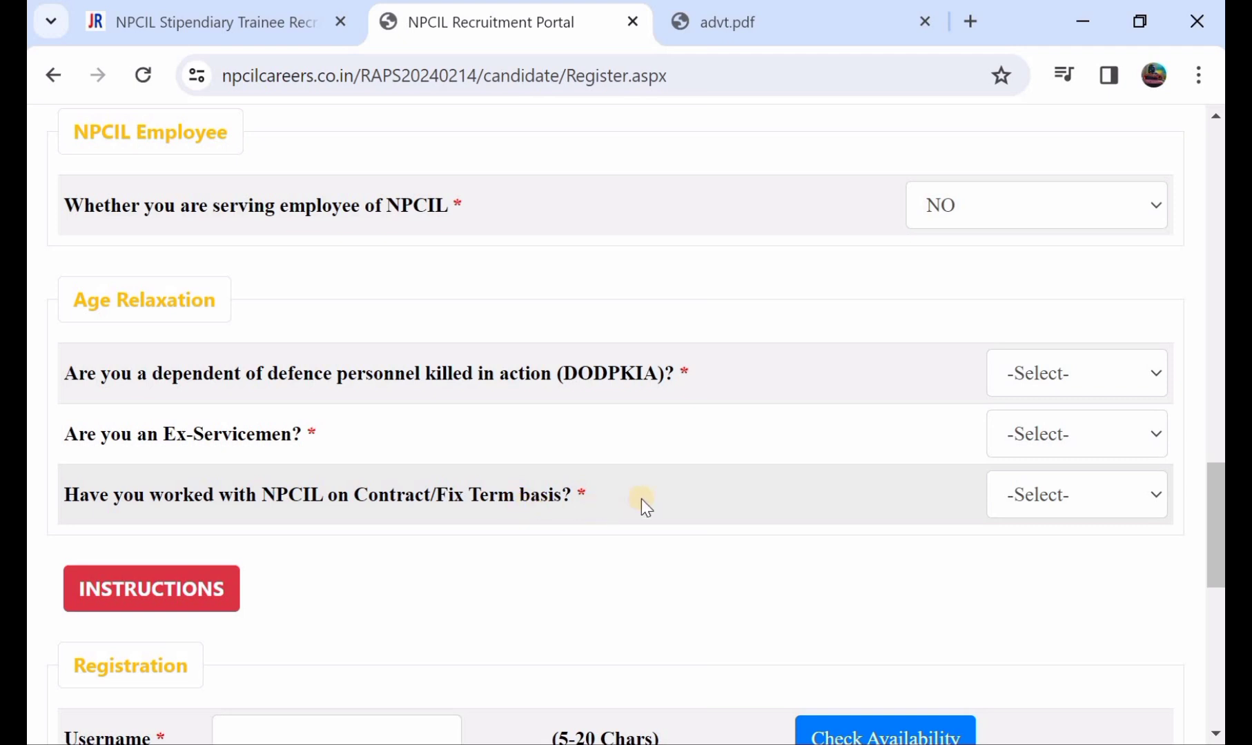
pyautogui.click(1017, 494)
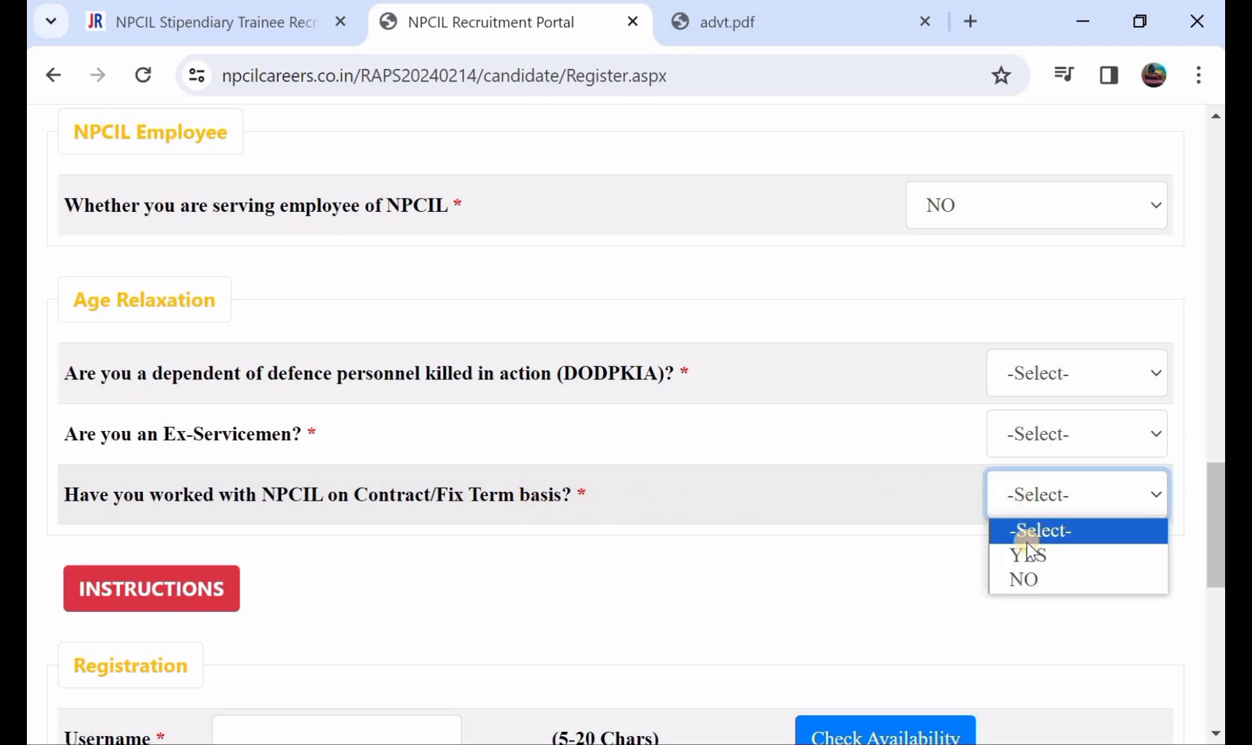
pyautogui.click(816, 579)
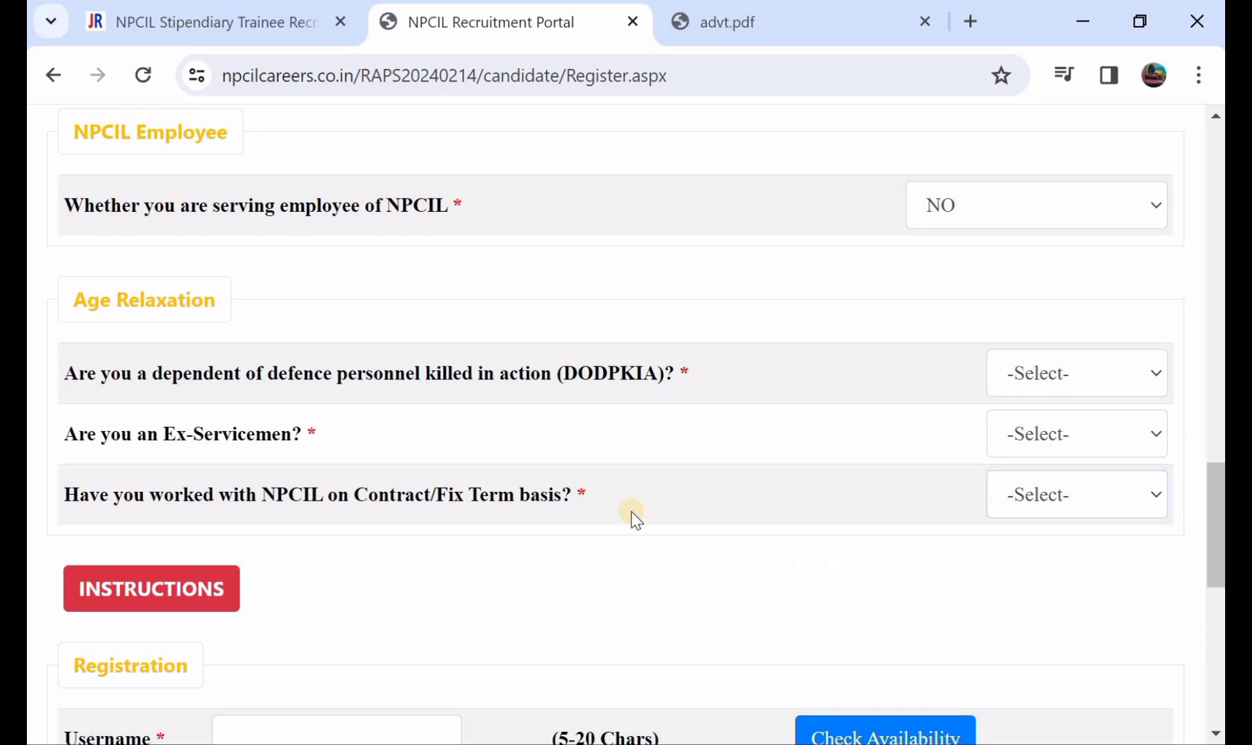
# Step: In the registration section, enter the candidate's username and check its availability
pyautogui.scroll(-3, 461, 490)
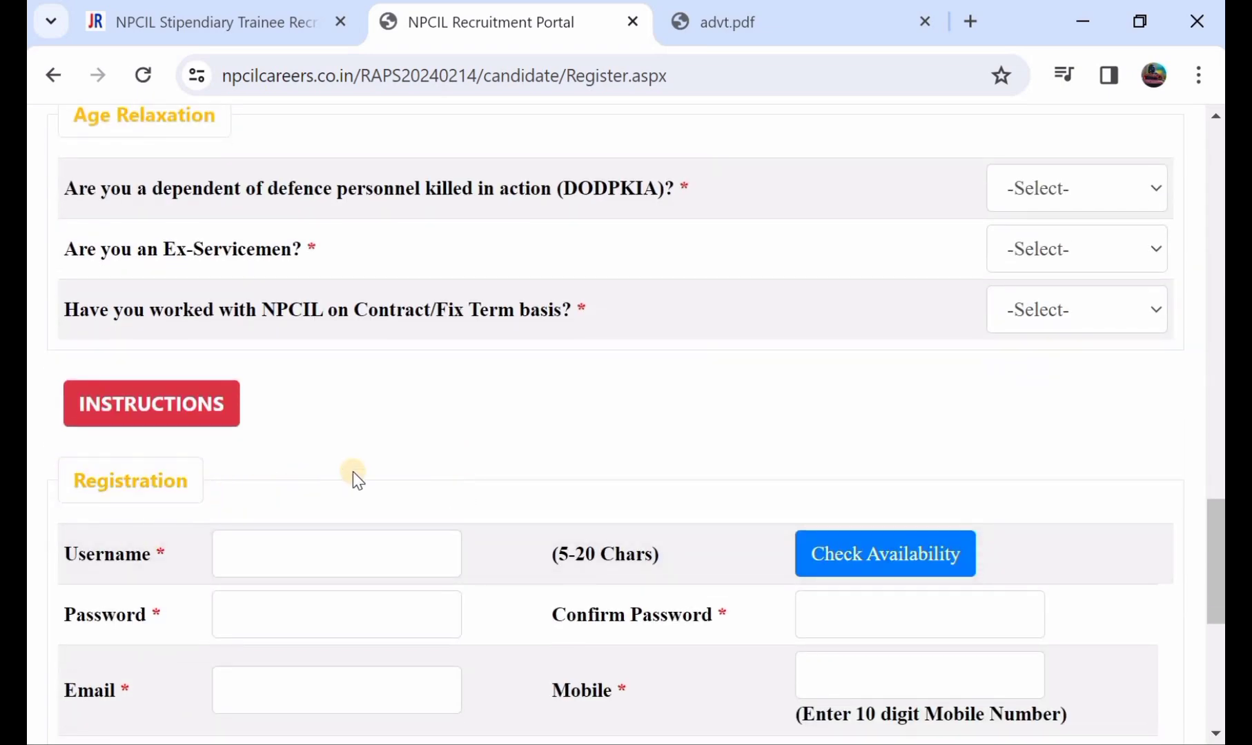
pyautogui.scroll(-2, 353, 471)
pyautogui.click(292, 473)
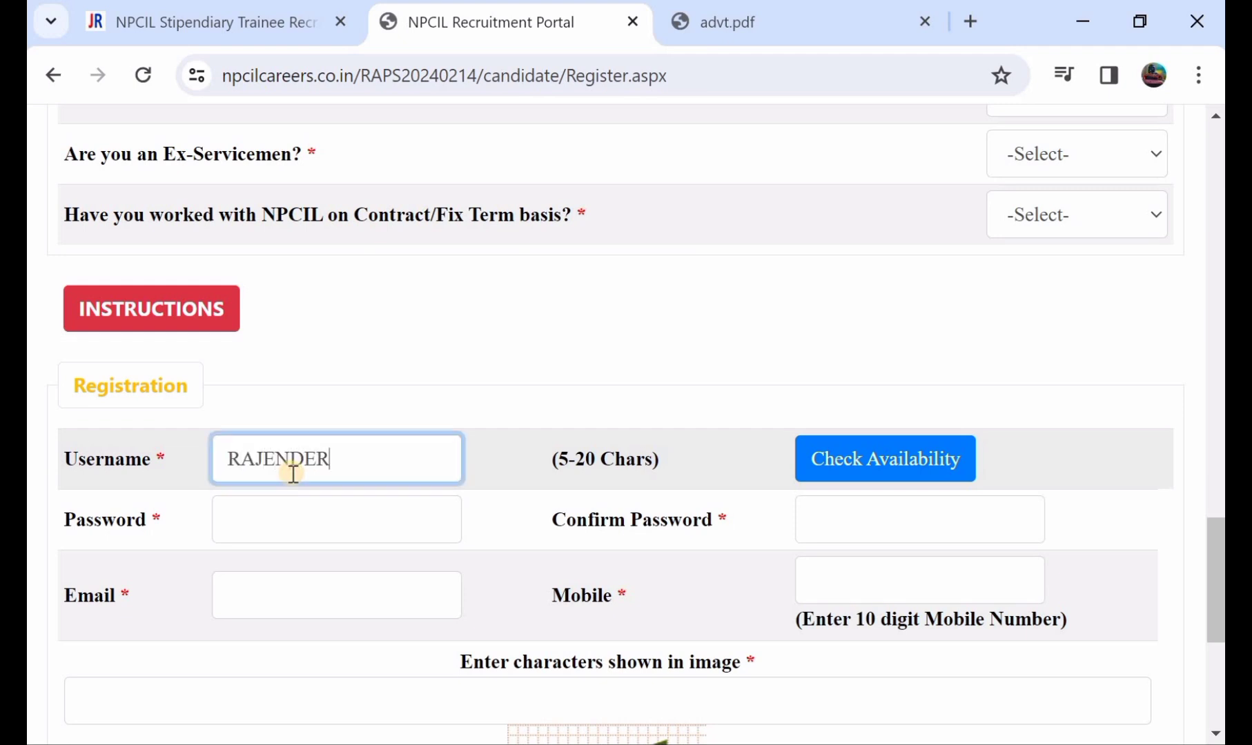
pyautogui.click(859, 454)
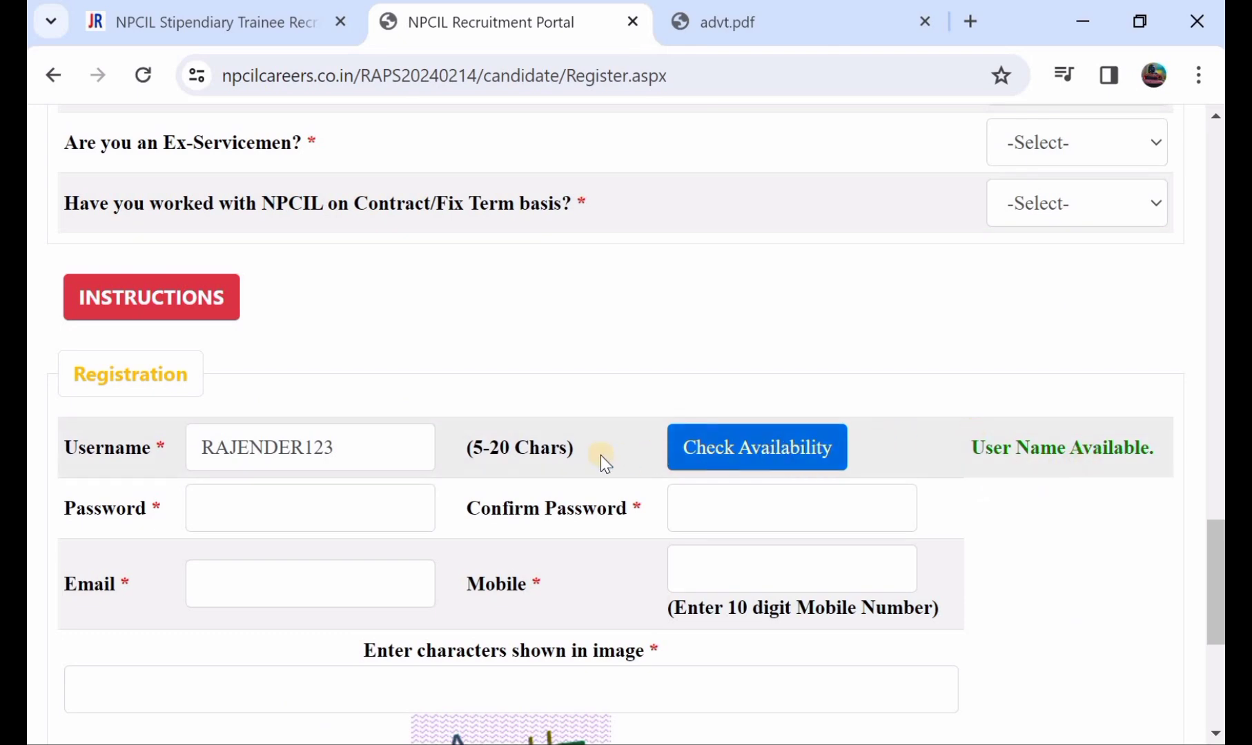
pyautogui.scroll(-1, 579, 460)
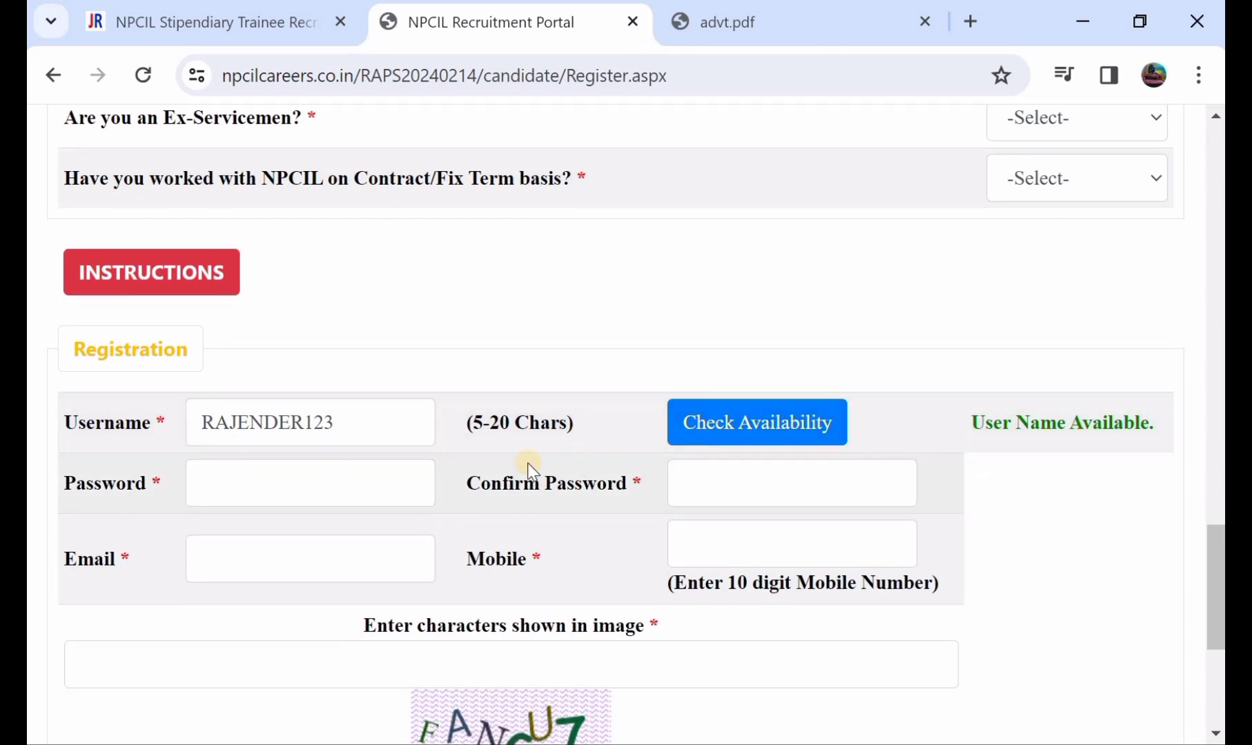
# Step: Enter the account password and go through the password confirmation and email fields
pyautogui.click(287, 490)
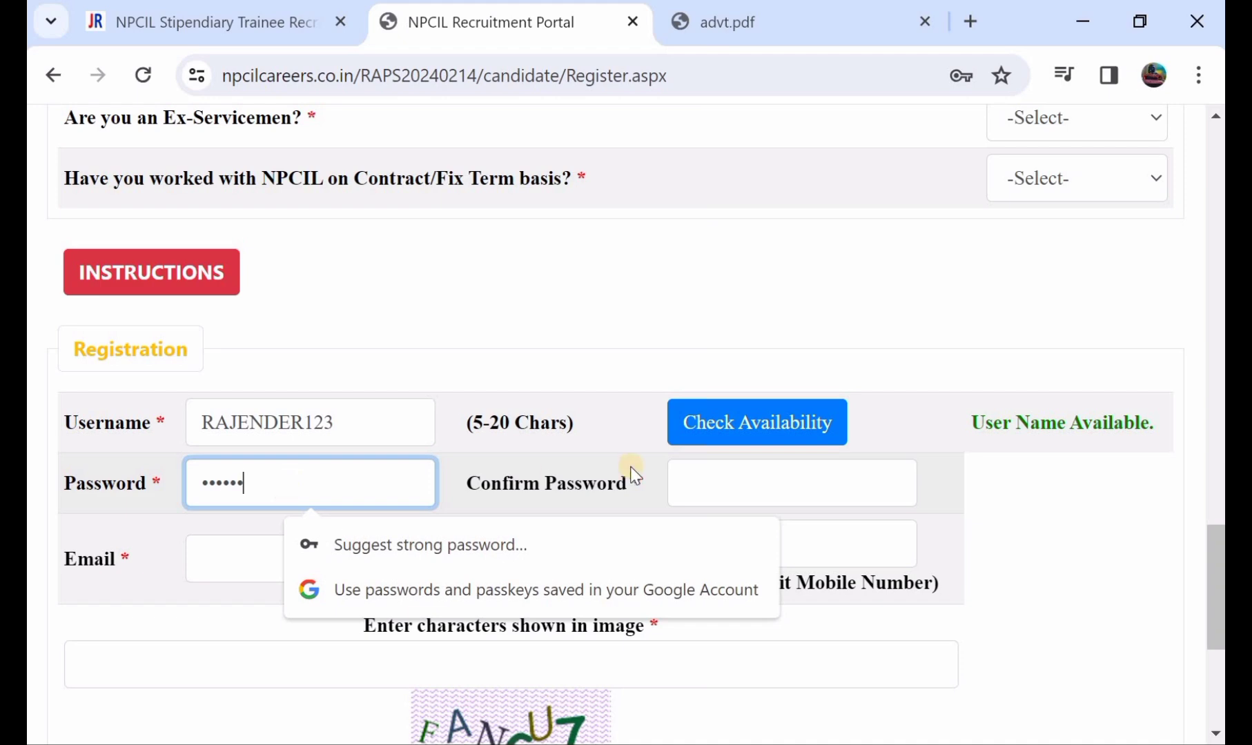
pyautogui.click(780, 474)
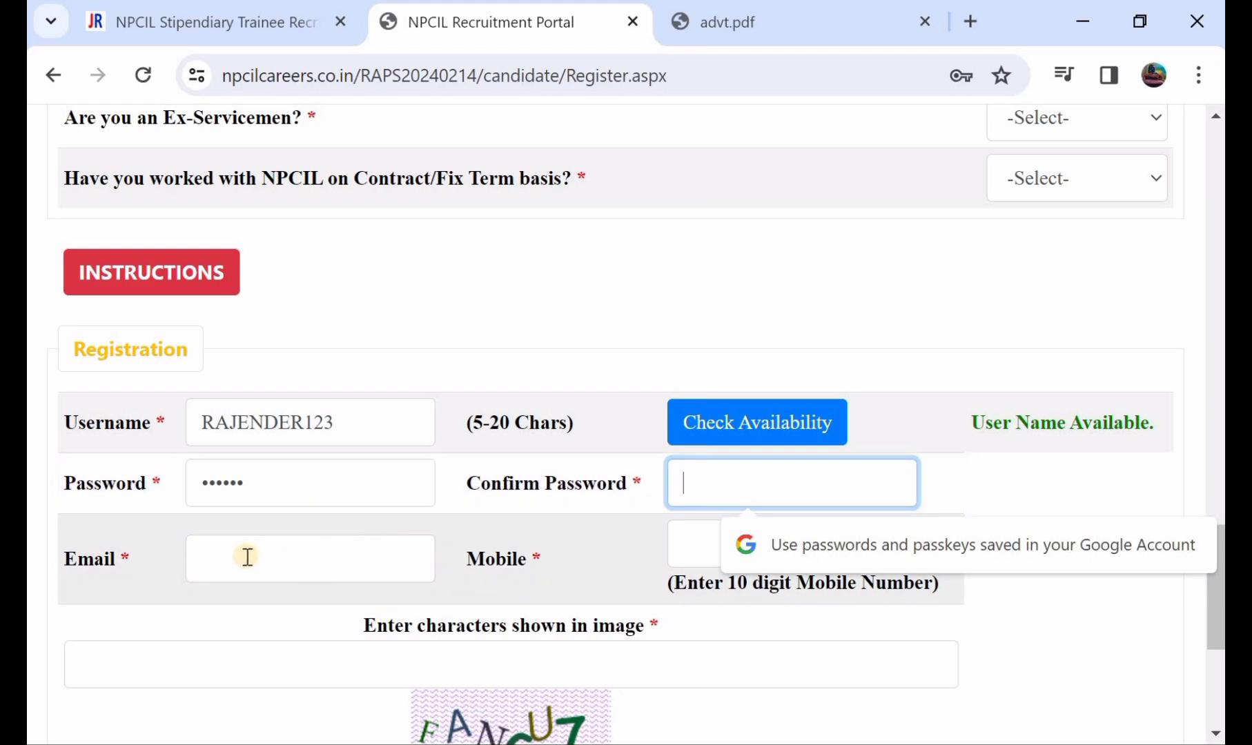
pyautogui.click(226, 571)
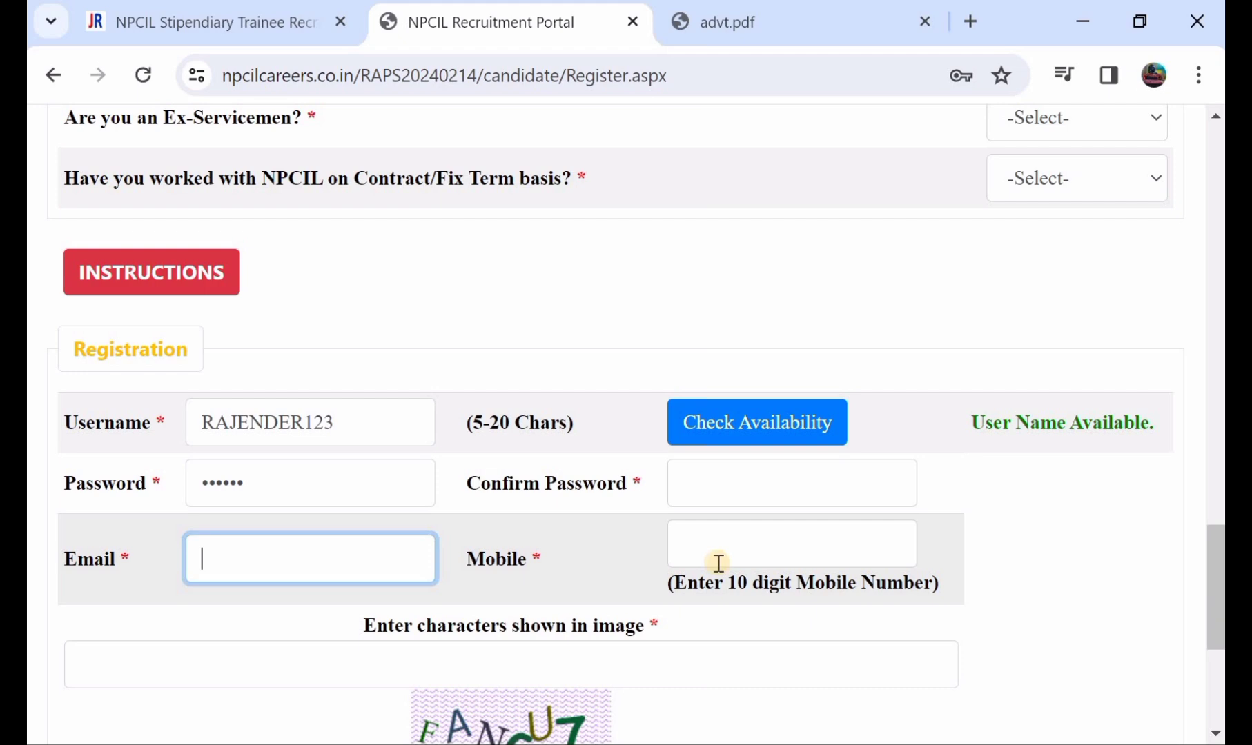
# Step: Submit the candidate registration and acknowledge the account activation message
pyautogui.scroll(-3, 718, 563)
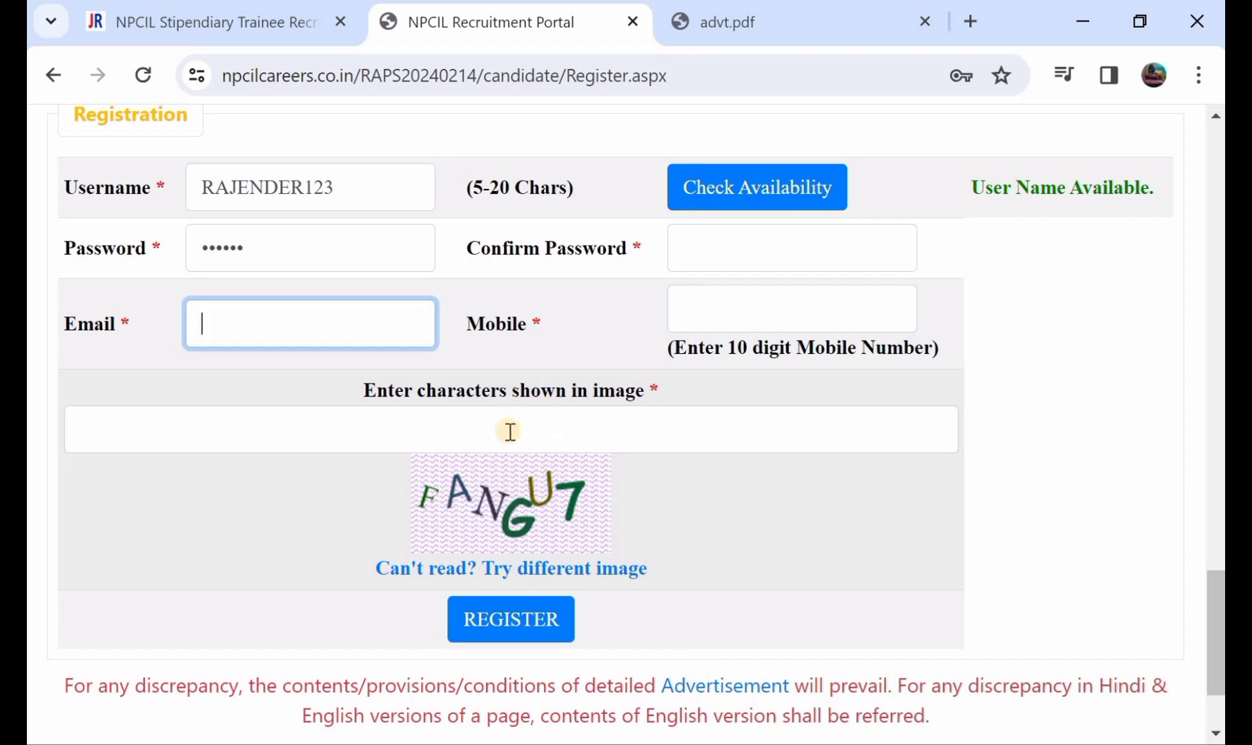
pyautogui.click(500, 621)
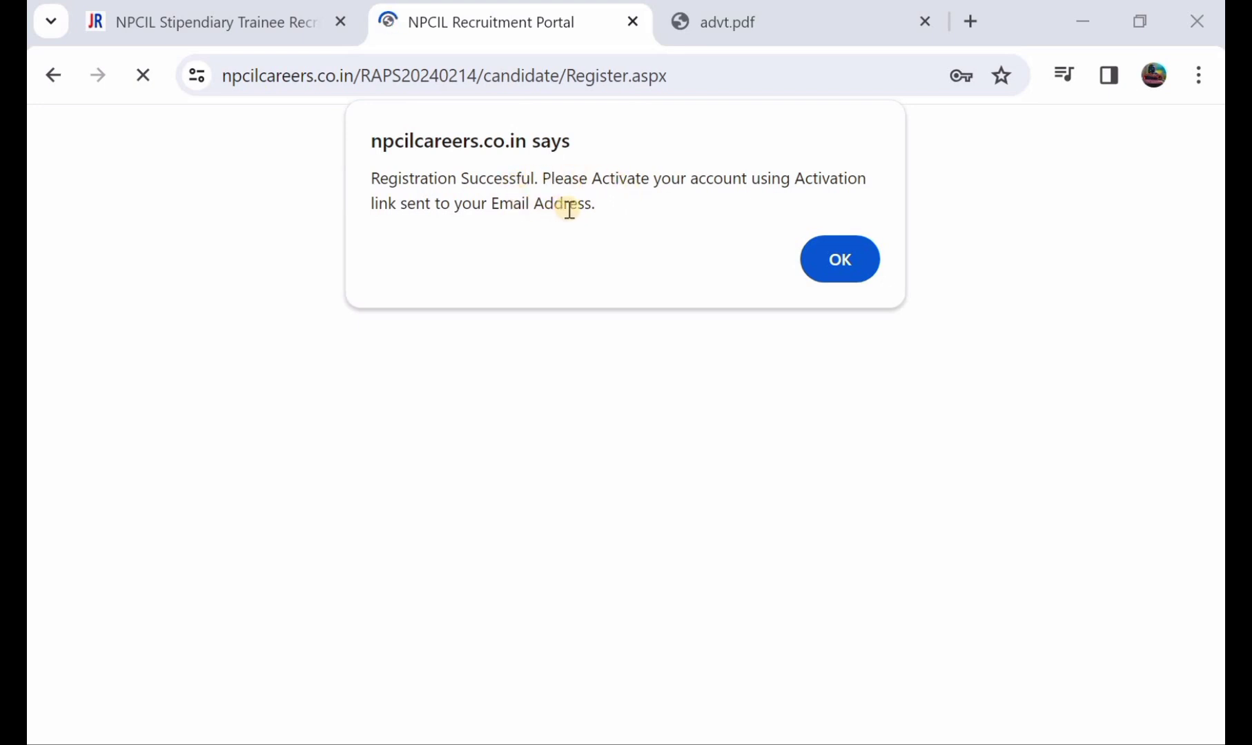
pyautogui.click(804, 250)
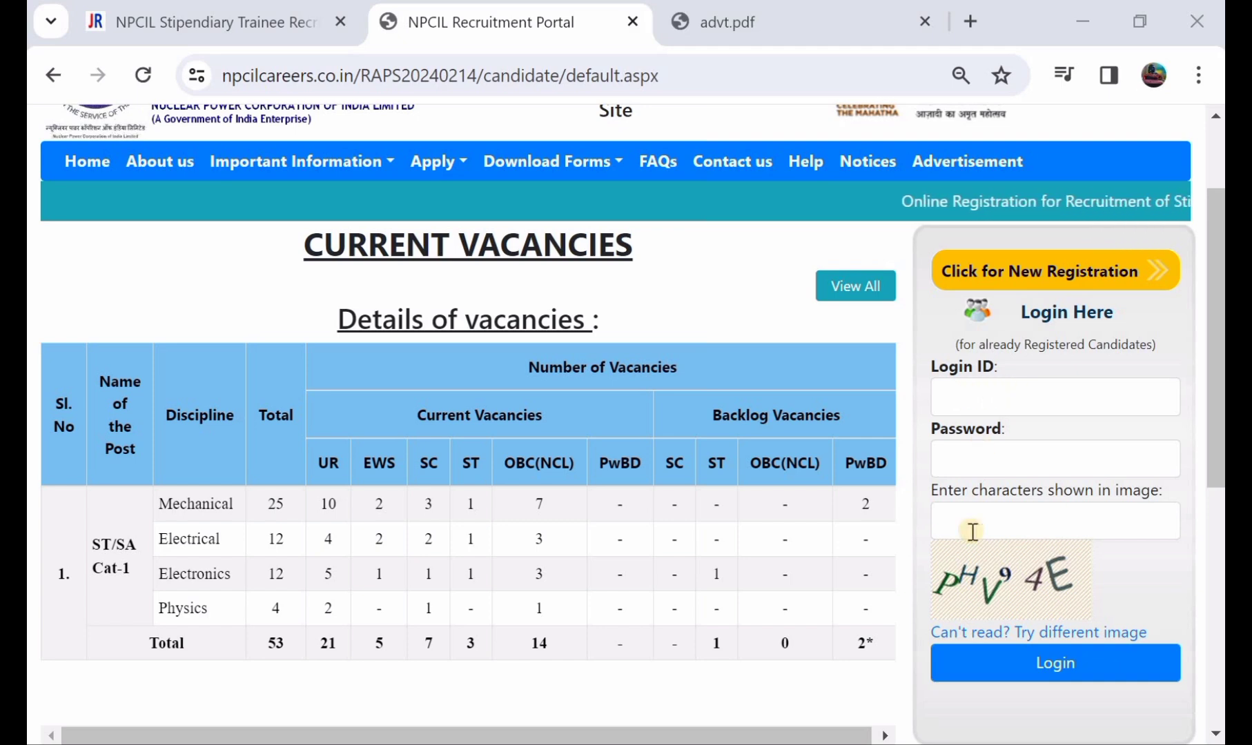
# Step: Log in as the registered candidate with the login ID and password, open the apply page and dismiss its note
pyautogui.click(1043, 679)
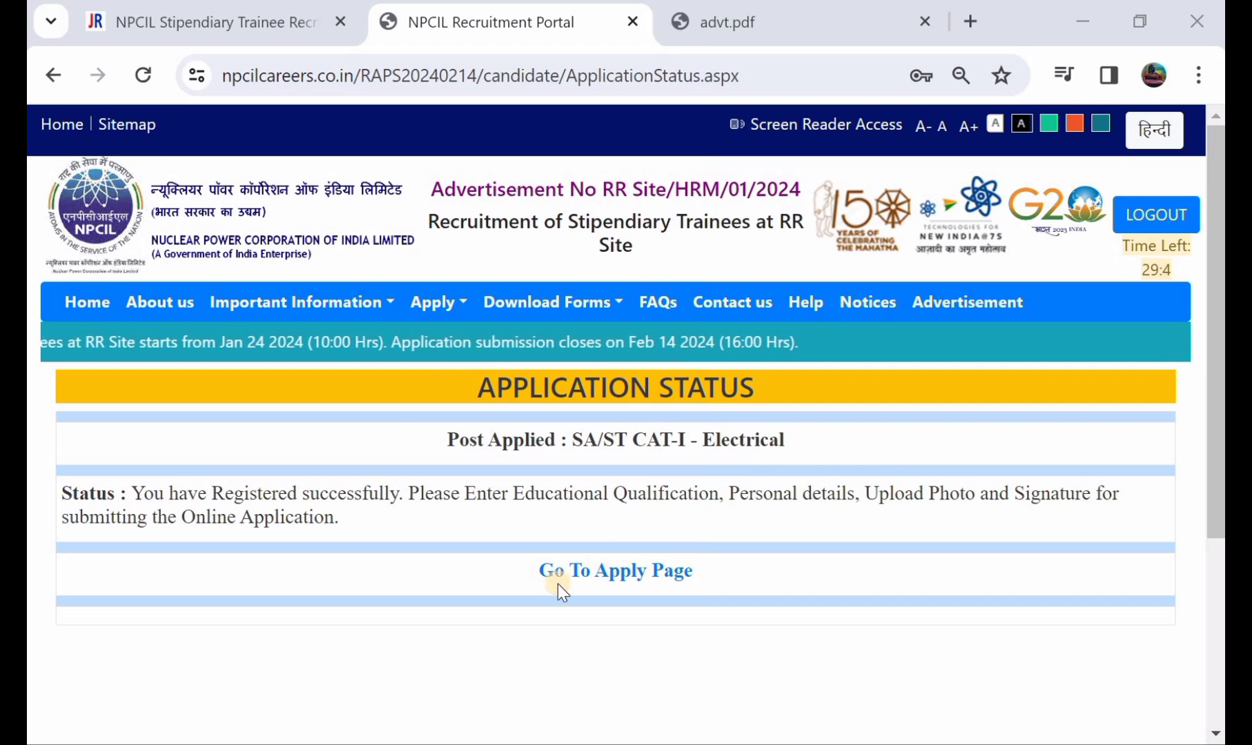
pyautogui.click(629, 574)
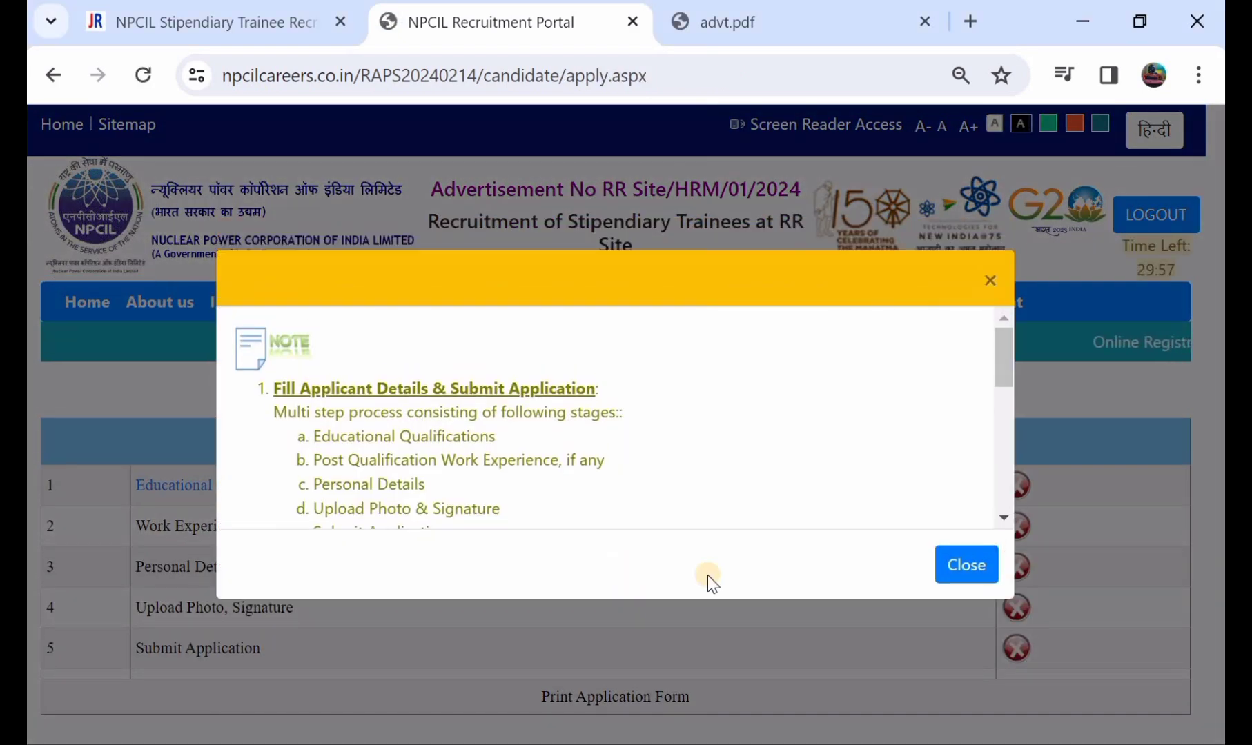
pyautogui.click(967, 579)
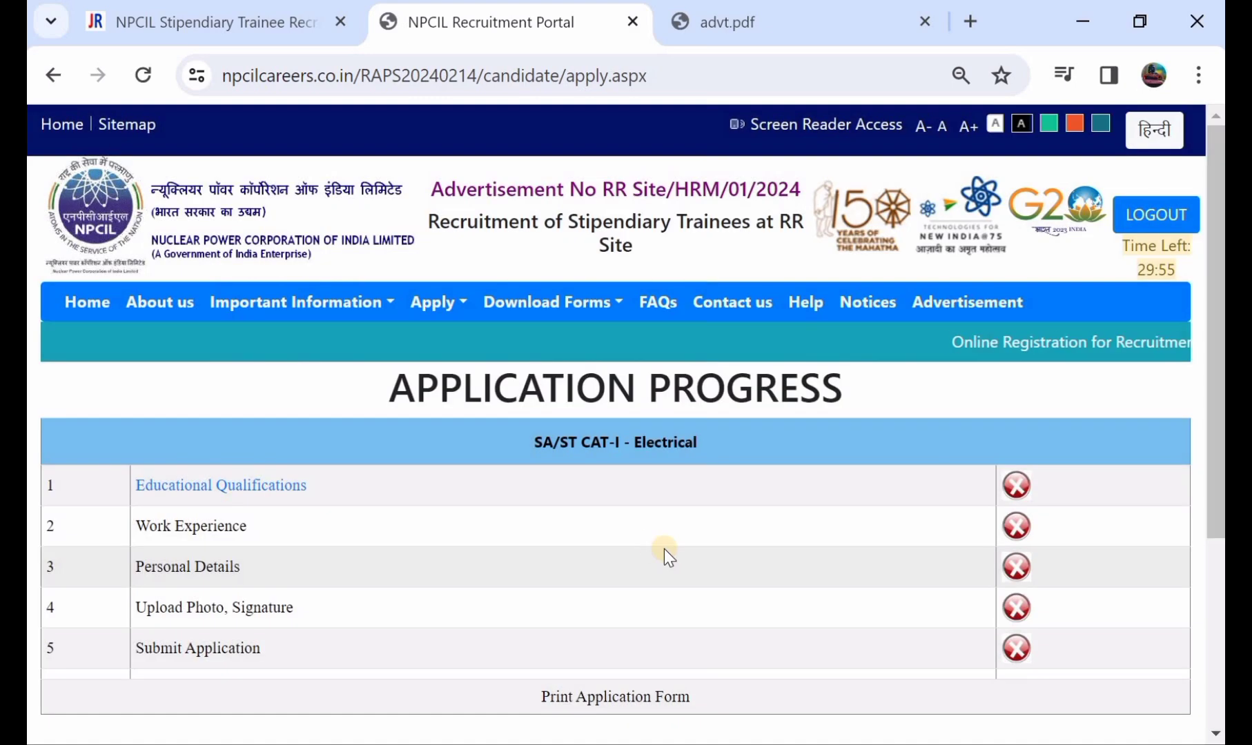
# Step: Open the Educational Qualifications stage of the application and dismiss its instructions note
pyautogui.scroll(-1, 647, 543)
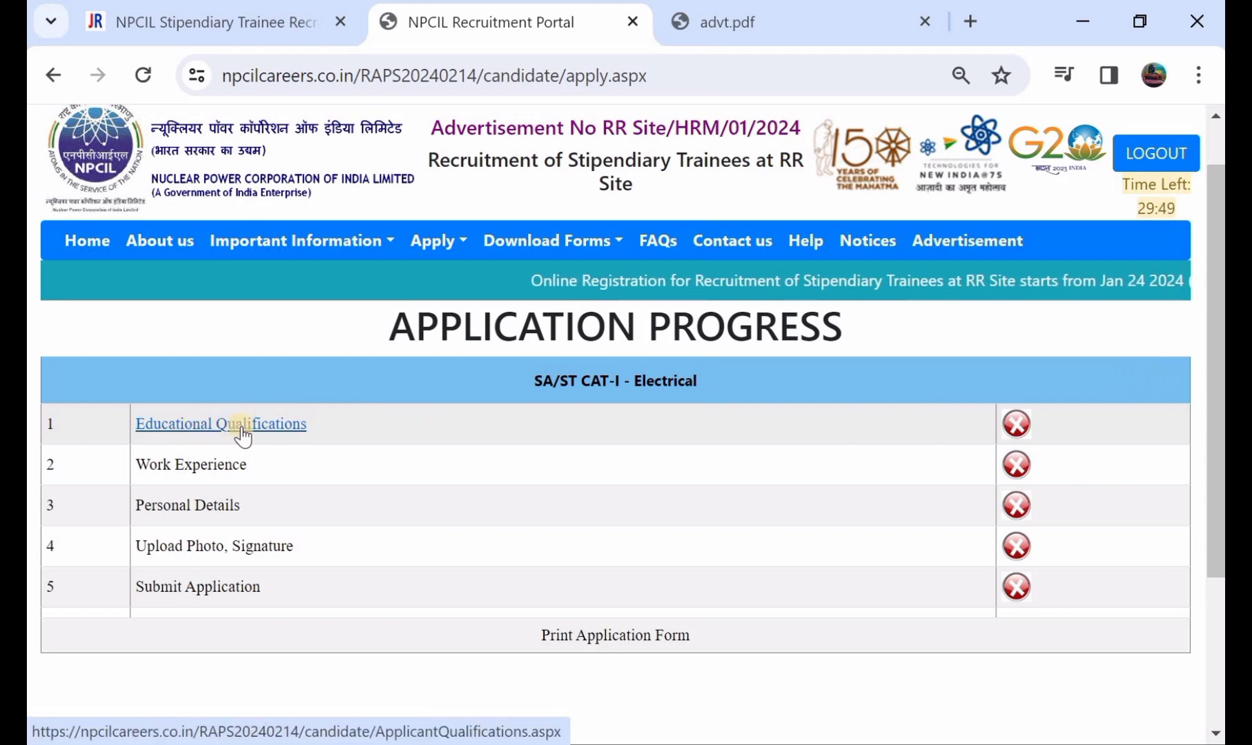
pyautogui.click(286, 419)
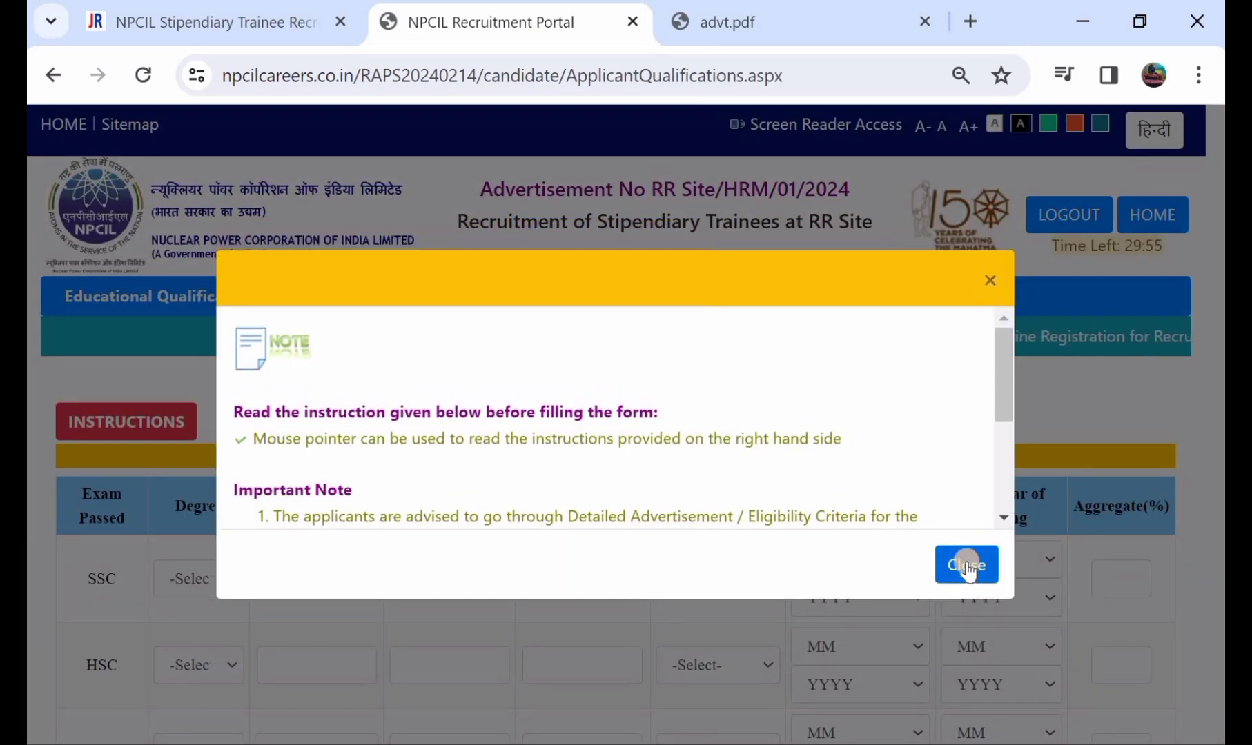
pyautogui.click(966, 566)
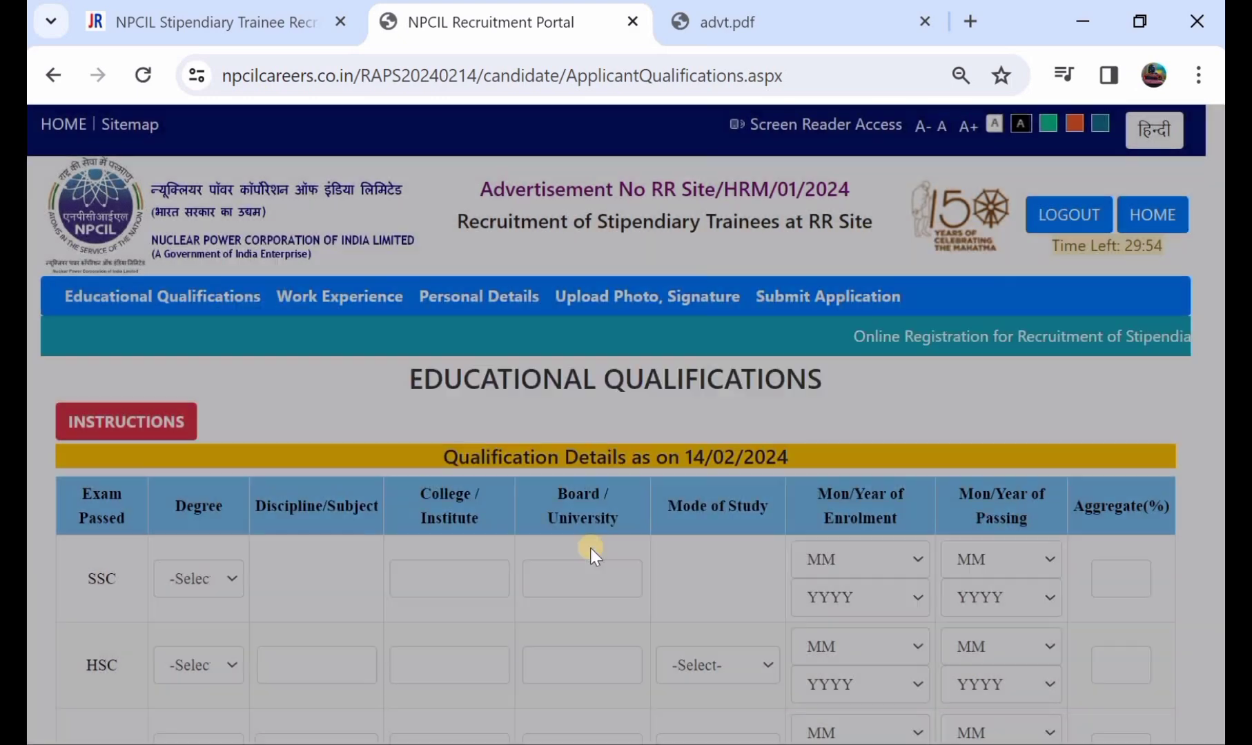
# Step: In the SSC row of the qualification details, set the degree to SSC
pyautogui.scroll(-1, 492, 545)
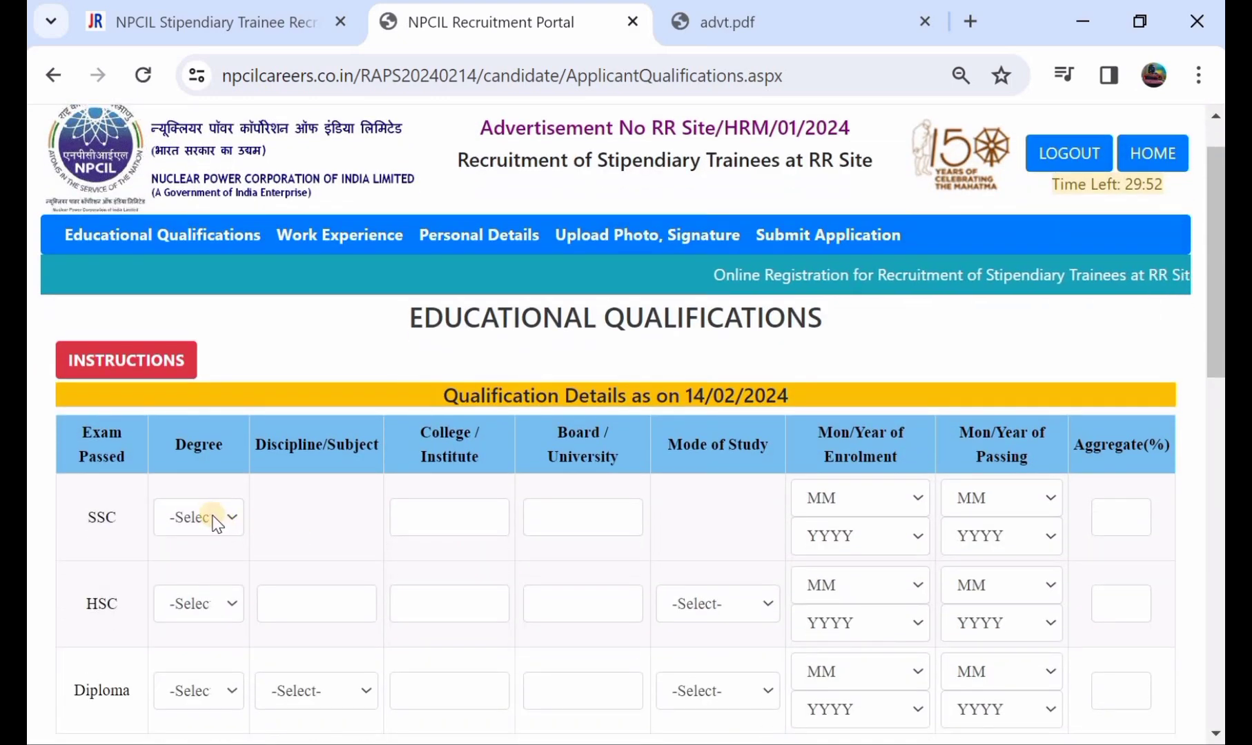
pyautogui.click(214, 519)
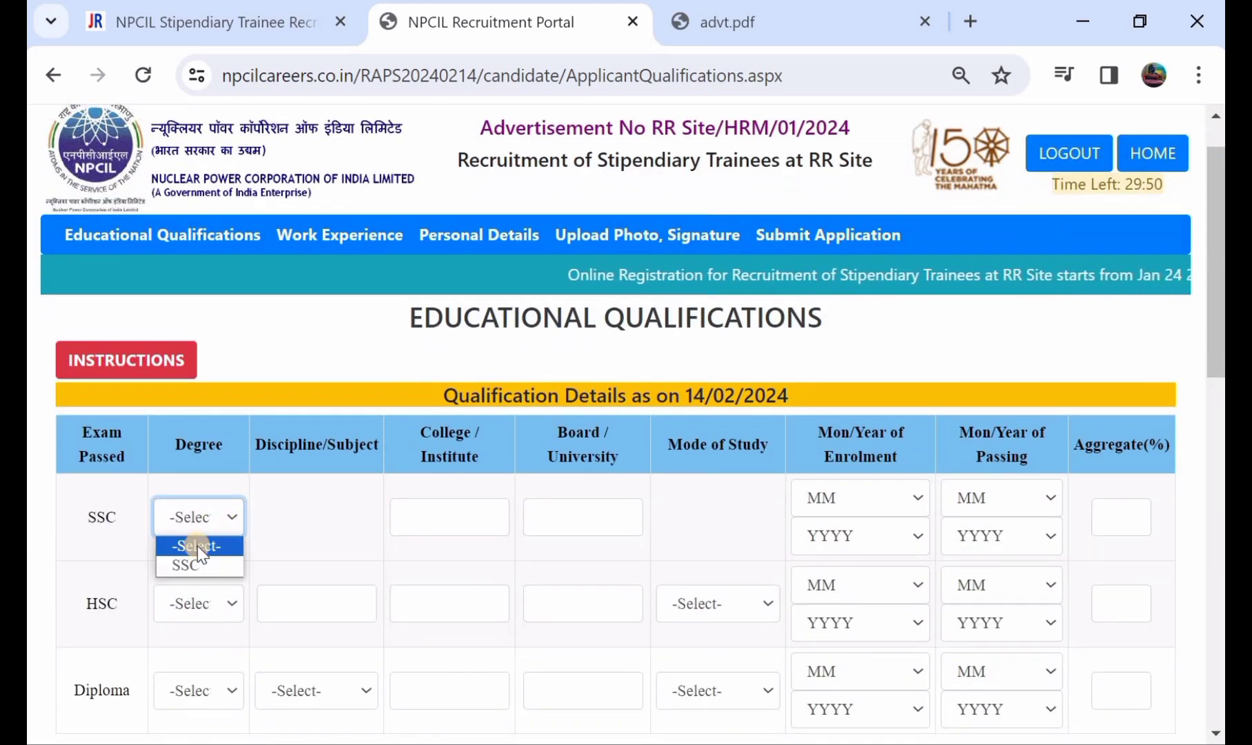
pyautogui.click(198, 561)
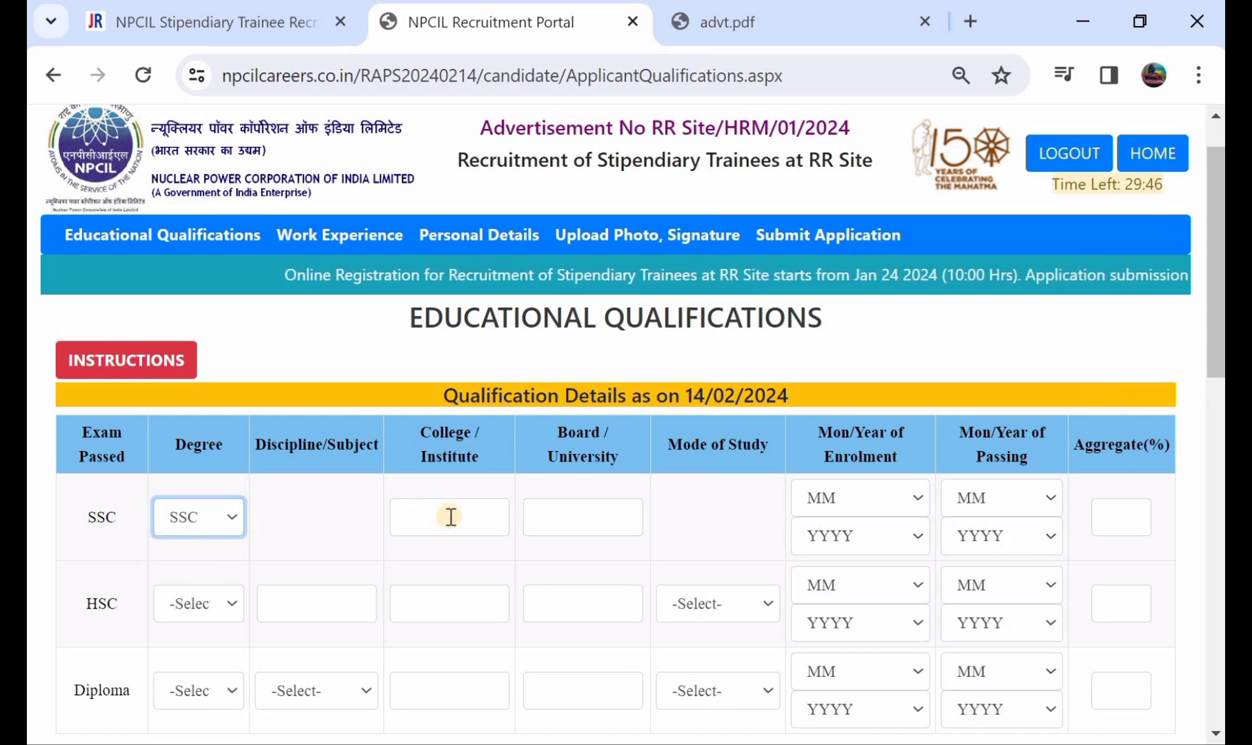
# Step: Fill in the SSC row with board TELMNAG, enrolment month 5 and year 1973, and an aggregate of 87%
pyautogui.click(570, 512)
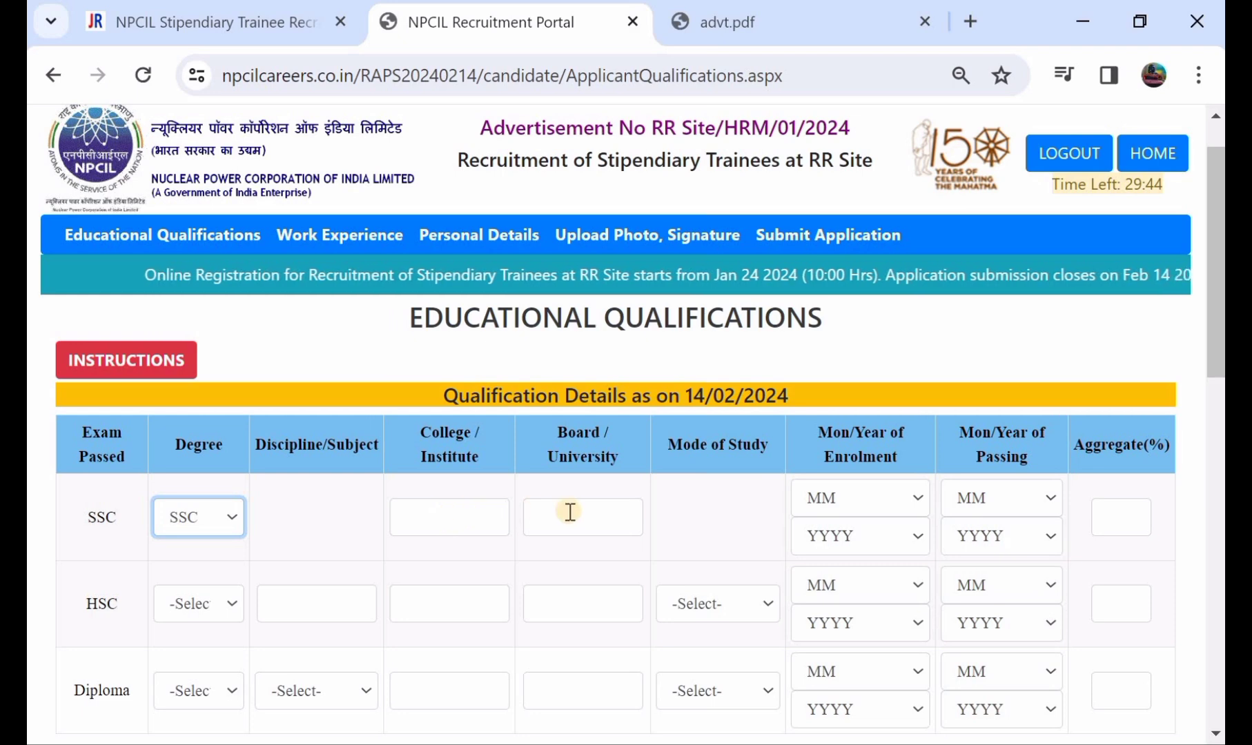
pyautogui.write('telmnag')
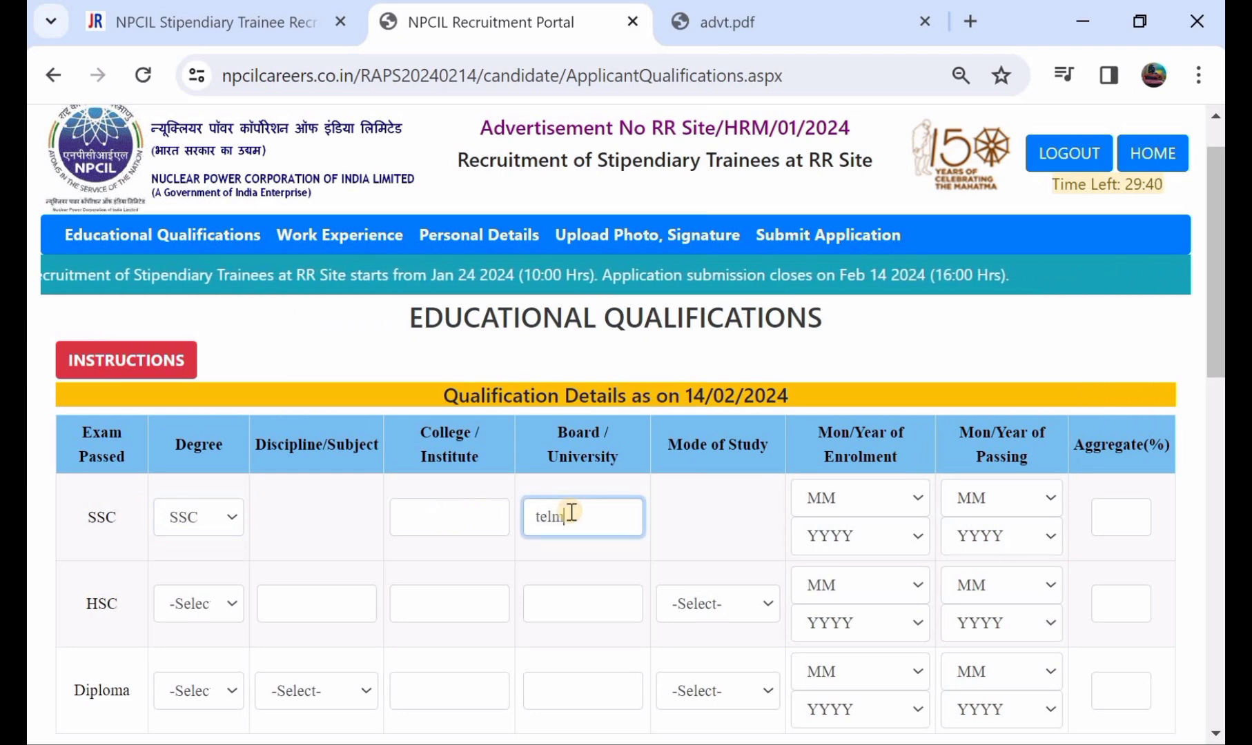
pyautogui.click(841, 497)
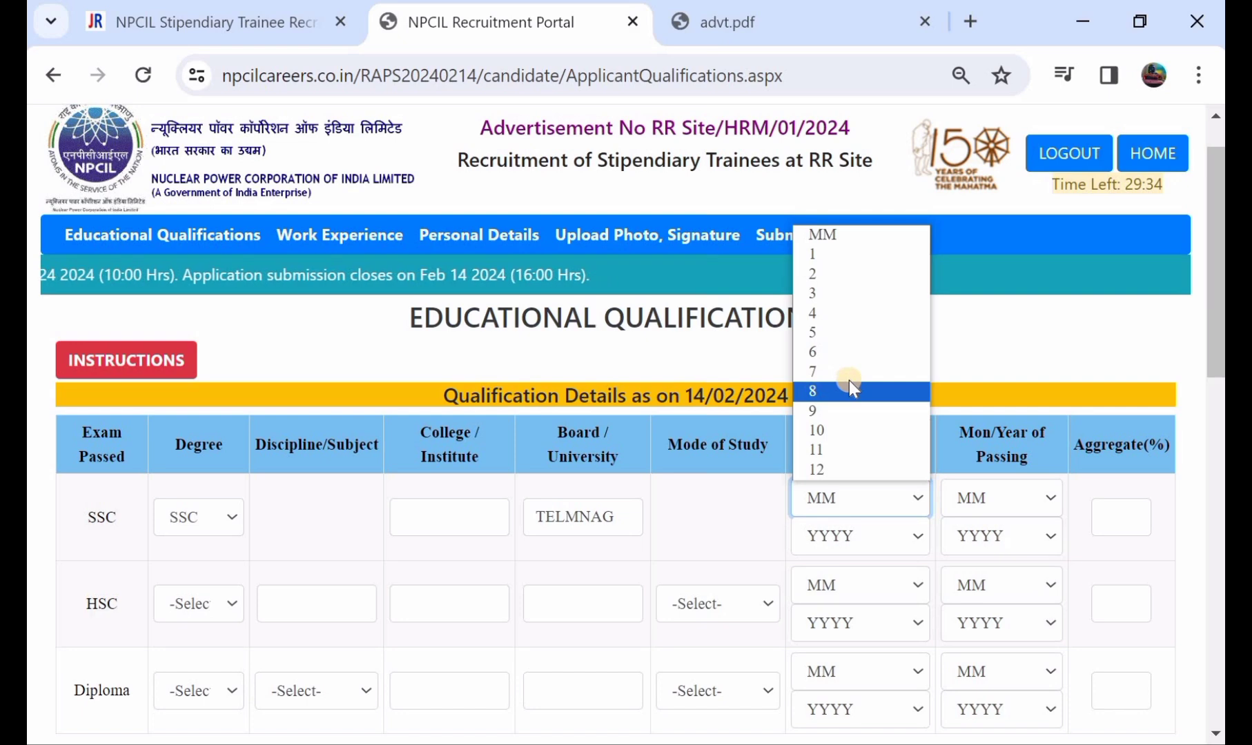
pyautogui.click(873, 333)
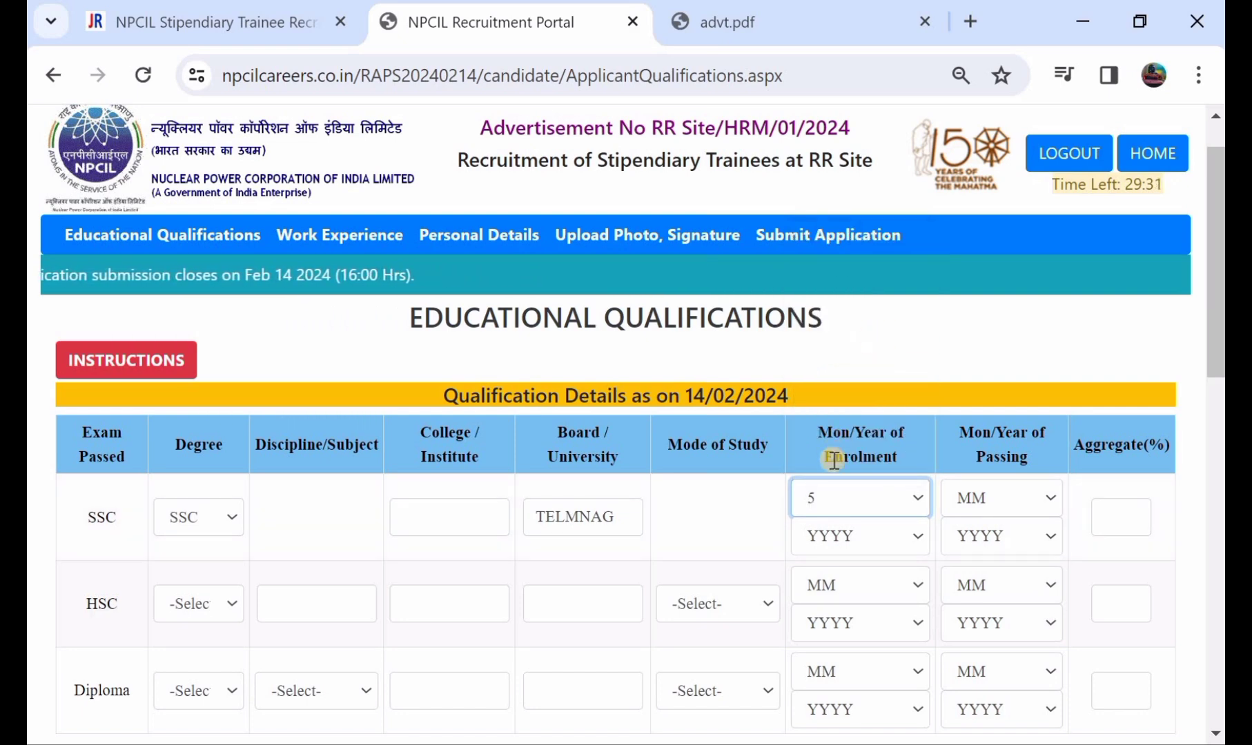
pyautogui.click(864, 535)
pyautogui.click(877, 332)
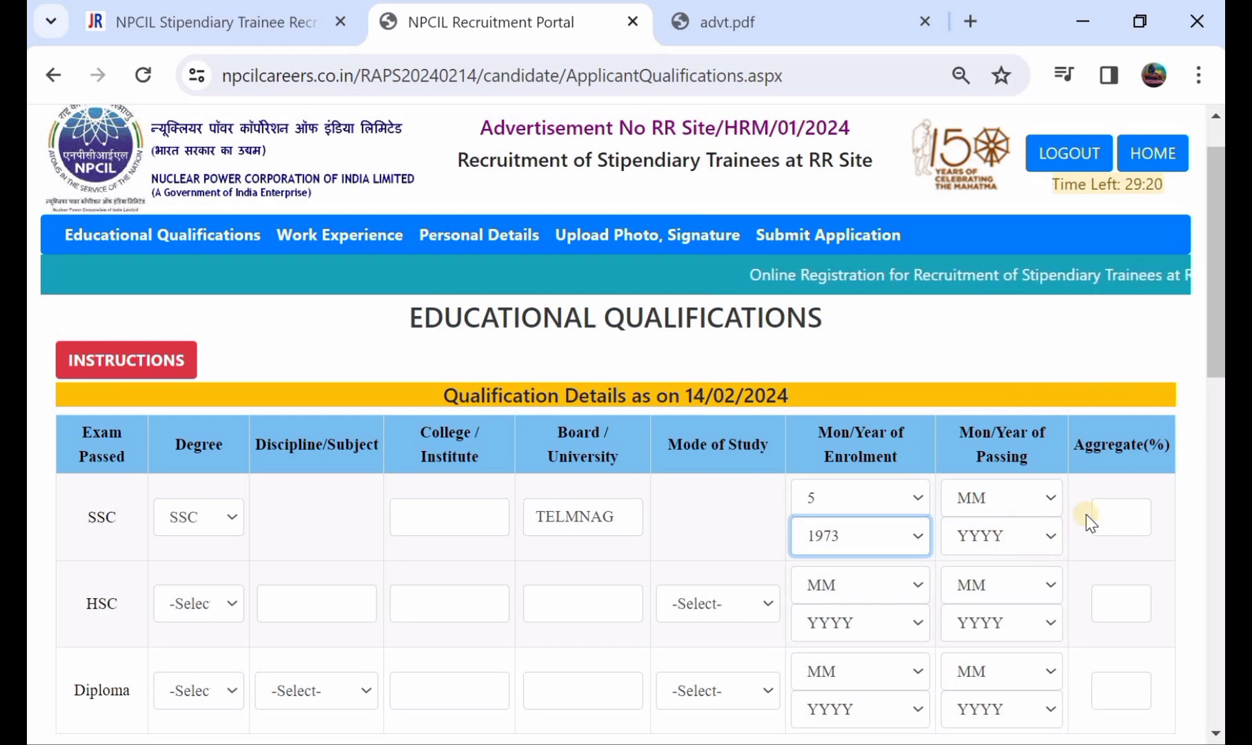
pyautogui.click(1109, 514)
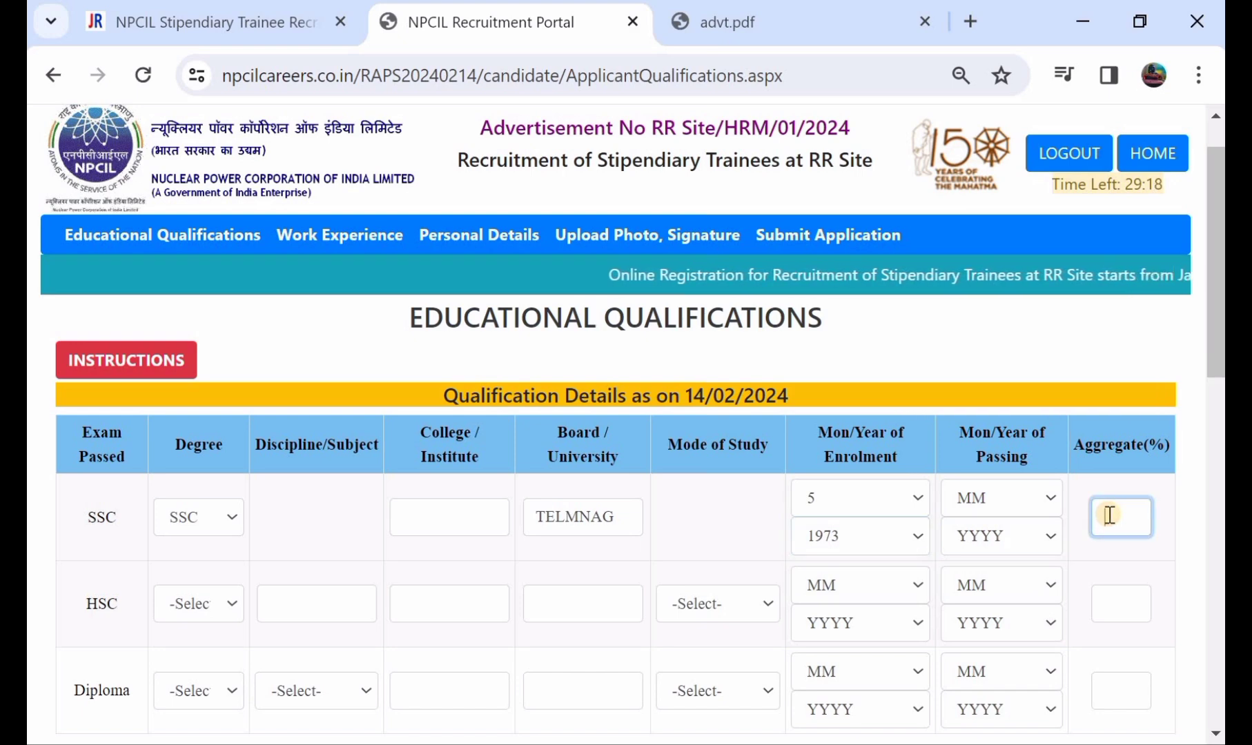
pyautogui.write('87')
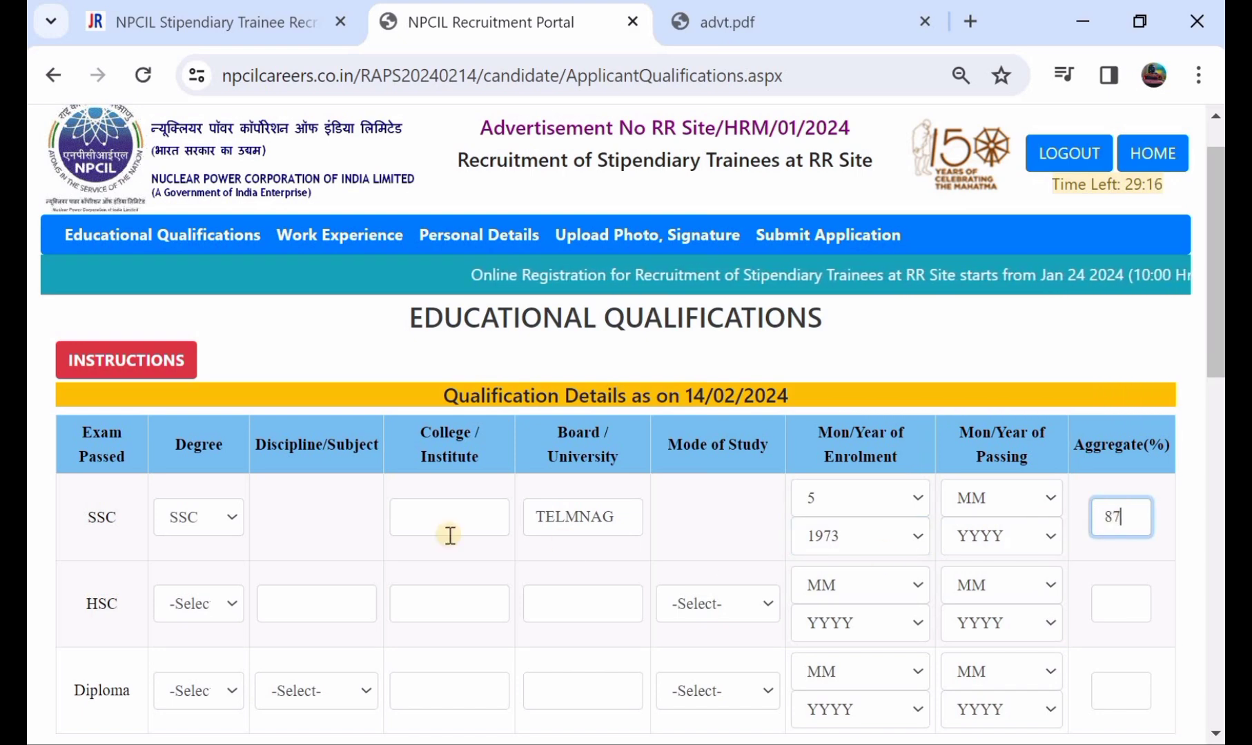
# Step: Fill in the HSC row with degree HSC, subject ARTS, full-time mode of study and an aggregate of 86%
pyautogui.click(199, 596)
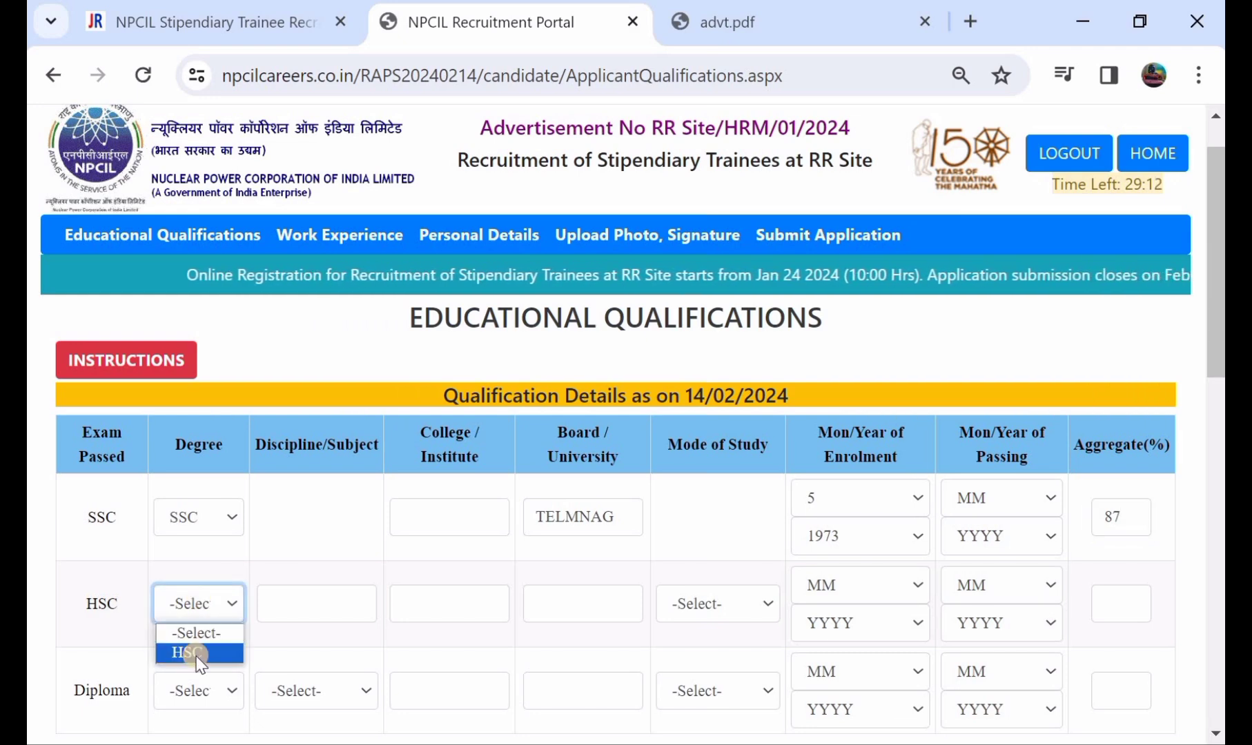
pyautogui.click(196, 653)
pyautogui.scroll(-1, 386, 558)
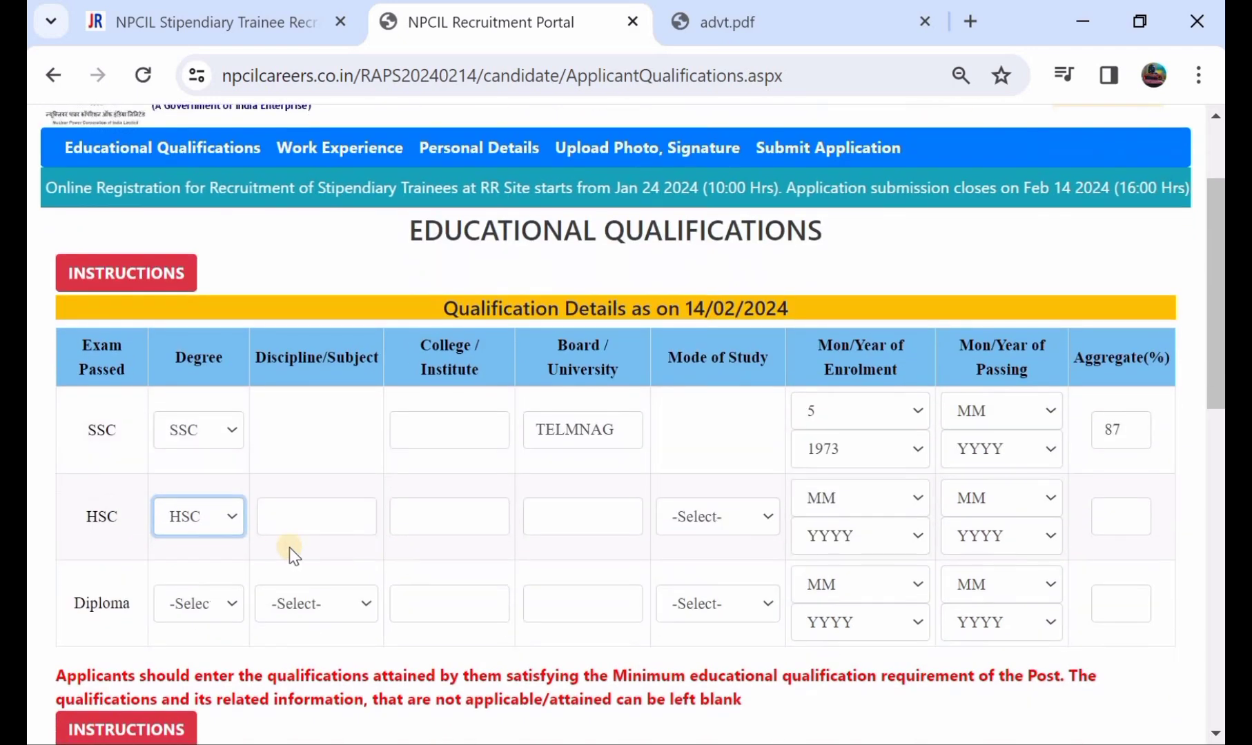
pyautogui.click(306, 508)
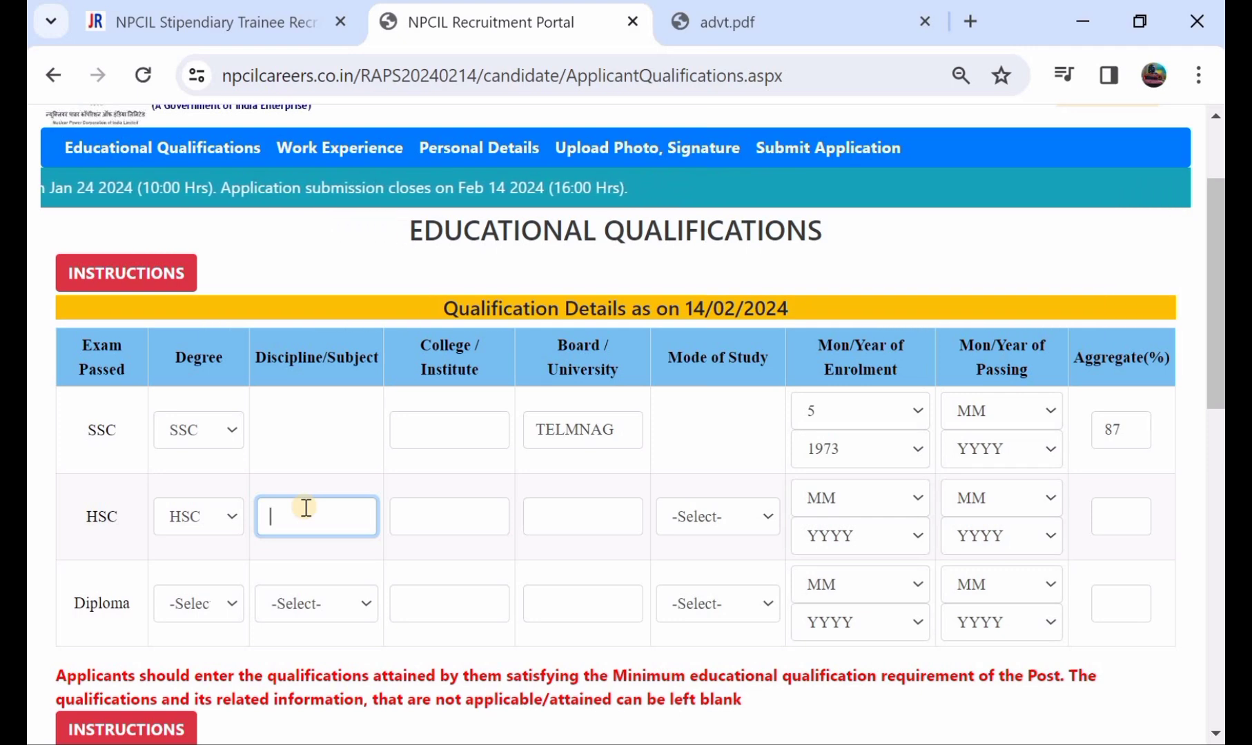
pyautogui.write('arts')
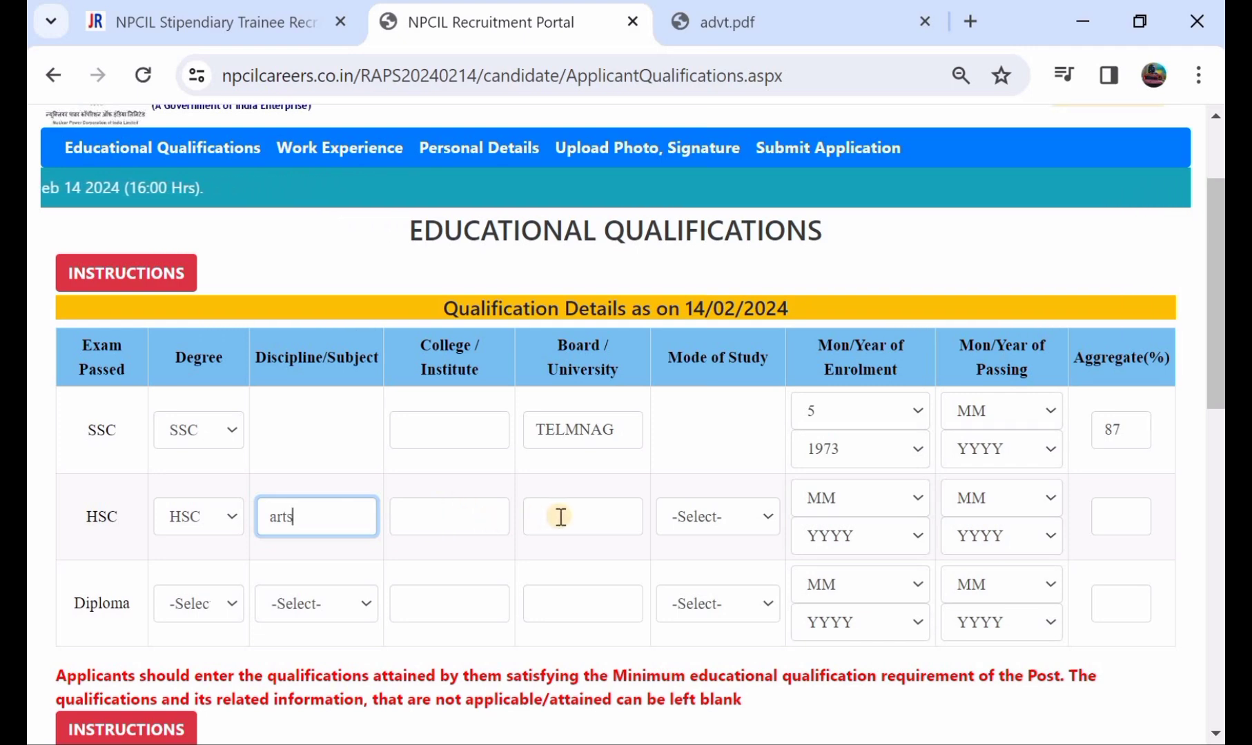
pyautogui.click(697, 524)
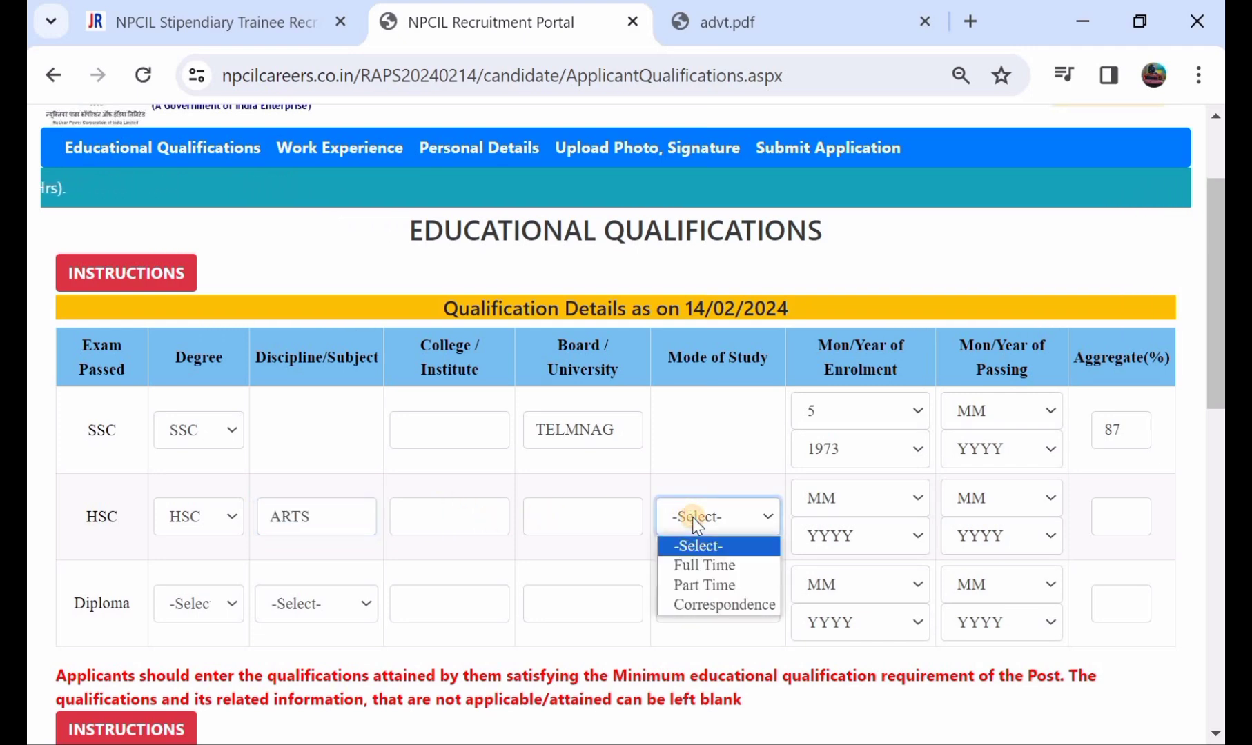
pyautogui.click(713, 566)
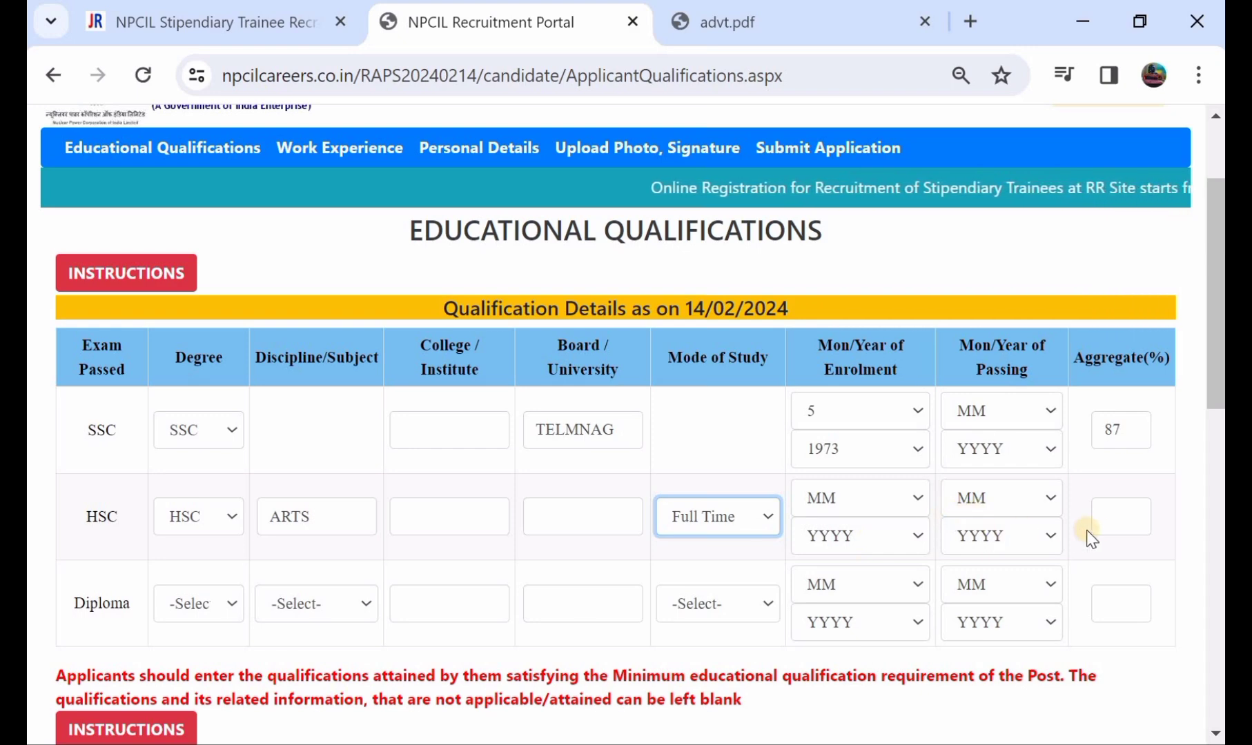
pyautogui.click(1104, 530)
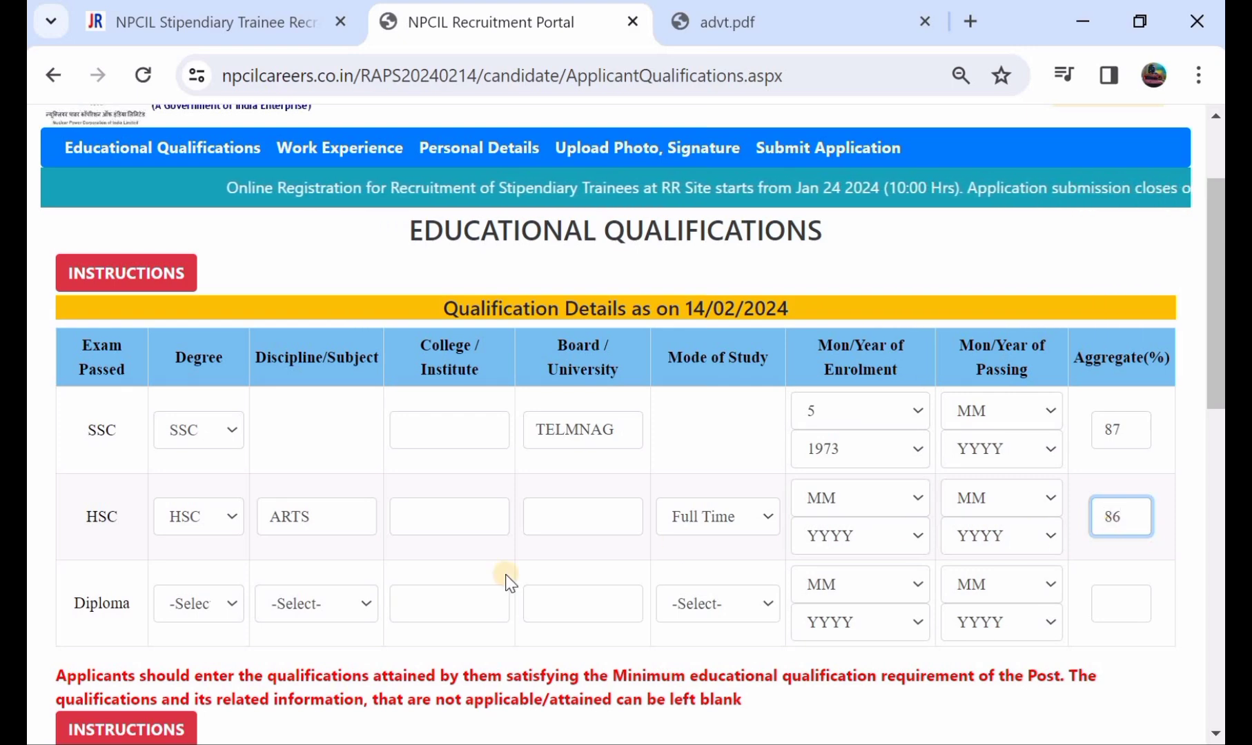
# Step: Fill in the Diploma row with degree Diploma, discipline Electrical, full-time mode of study and an aggregate of 75%
pyautogui.scroll(-1, 357, 575)
pyautogui.click(206, 572)
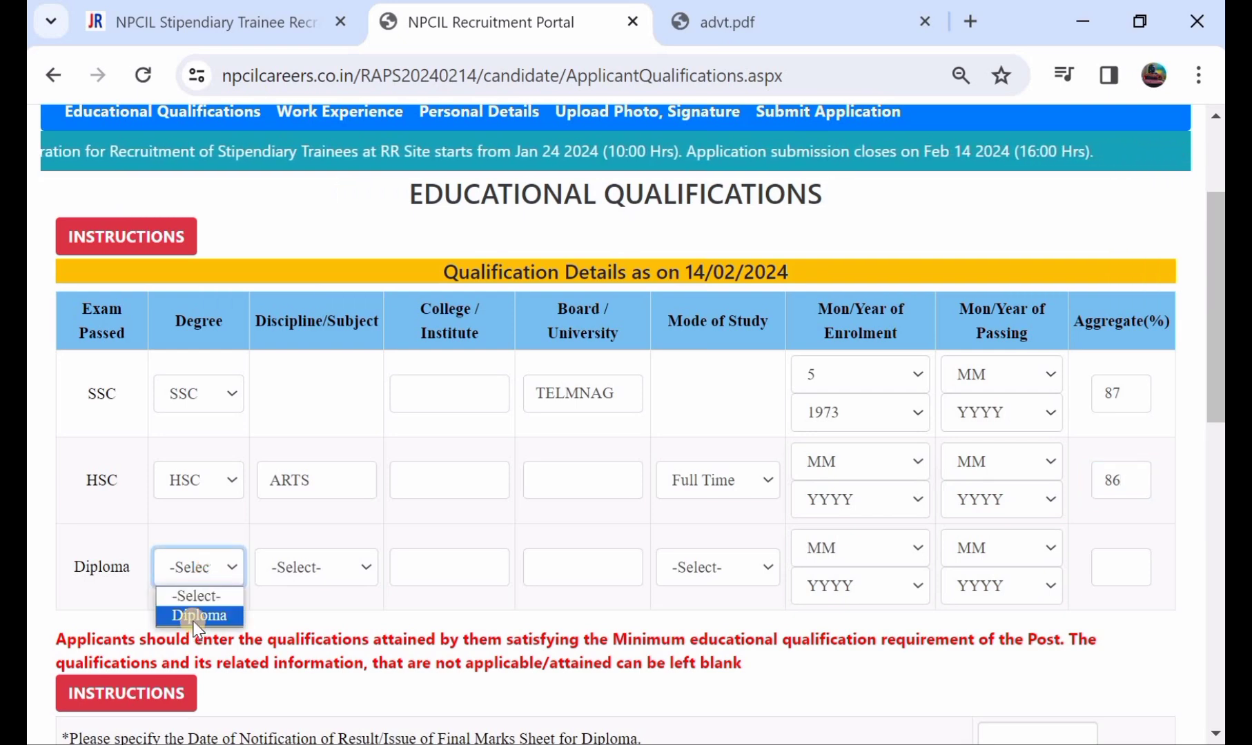
pyautogui.click(308, 571)
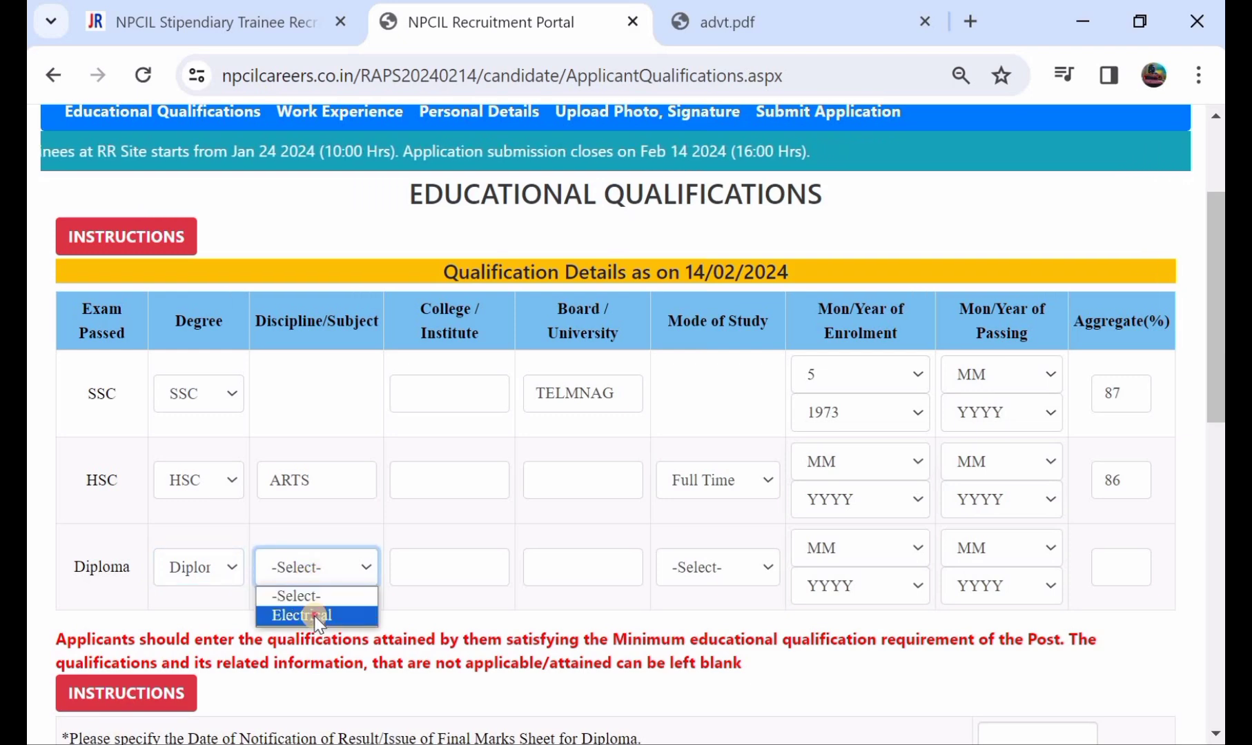
pyautogui.click(314, 615)
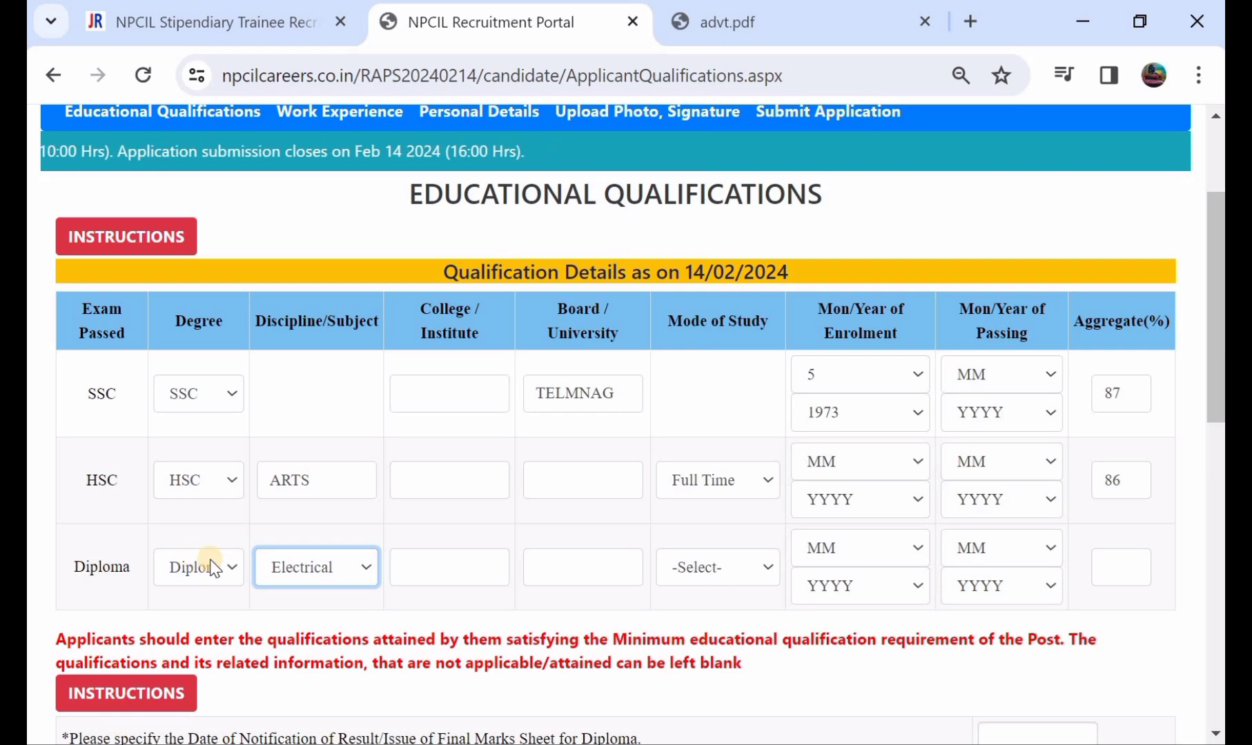
pyautogui.click(309, 570)
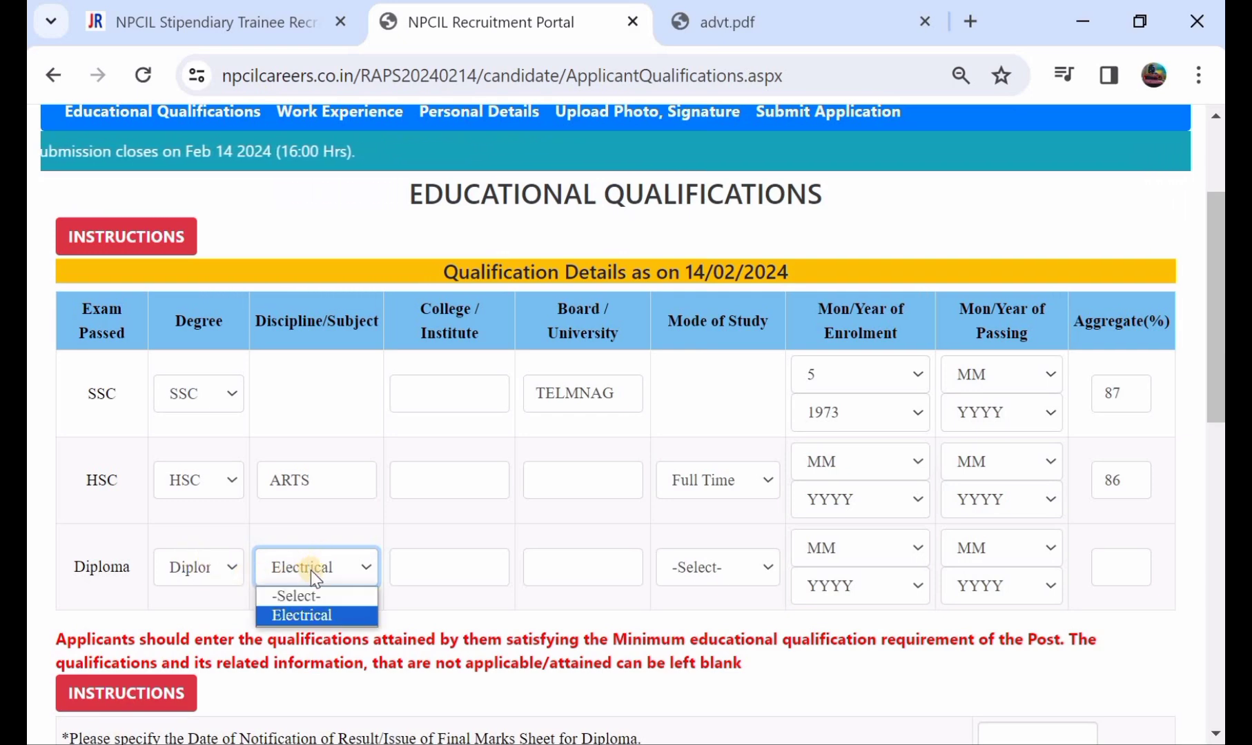
pyautogui.click(330, 615)
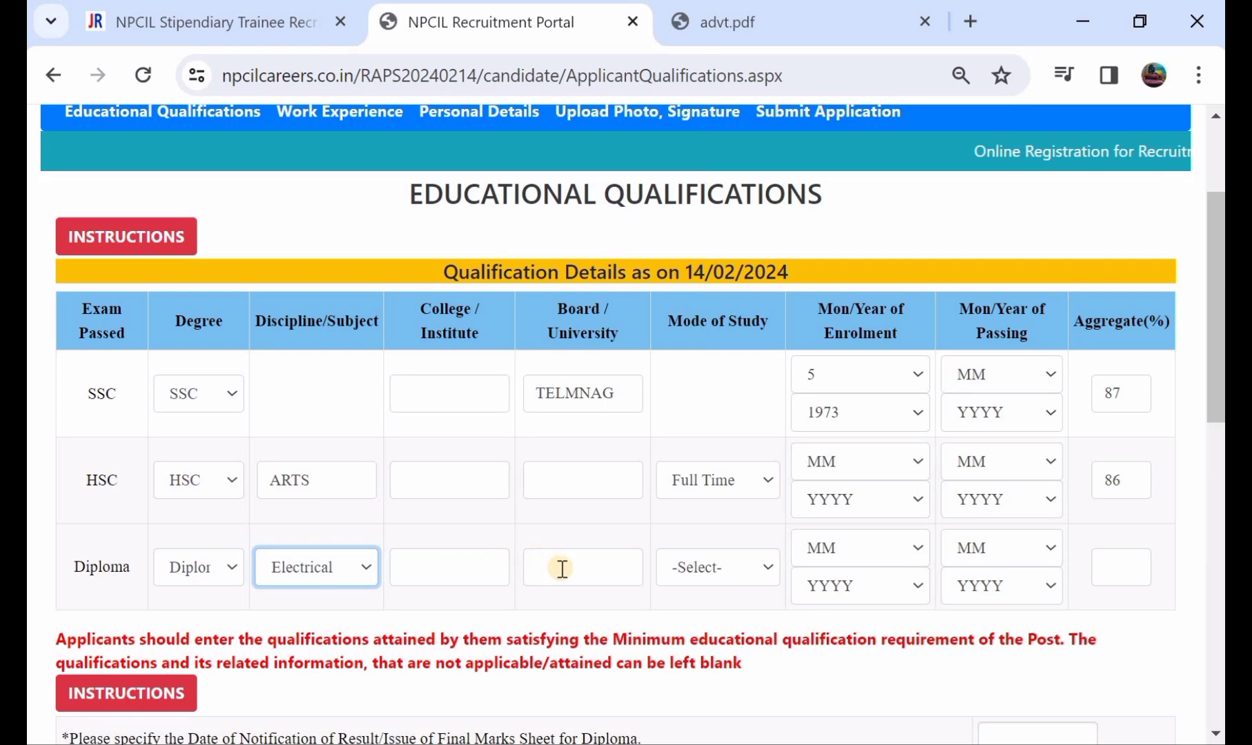
pyautogui.click(701, 576)
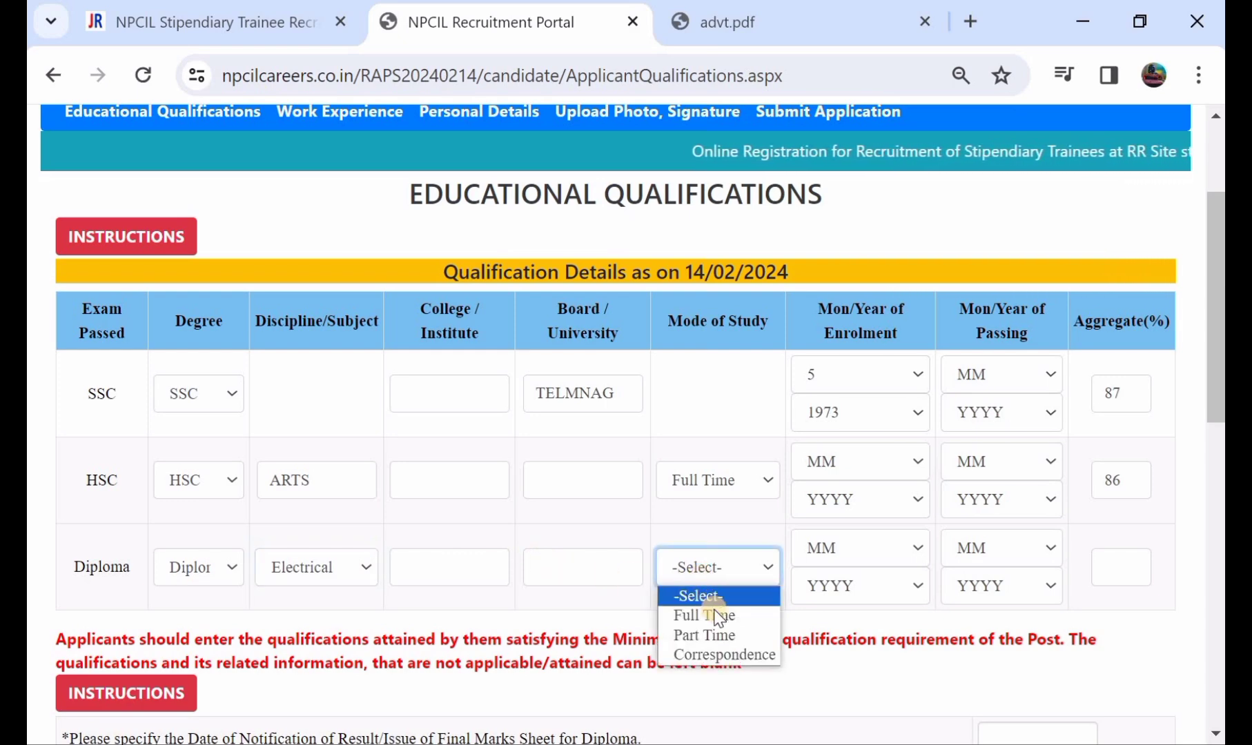
pyautogui.click(717, 615)
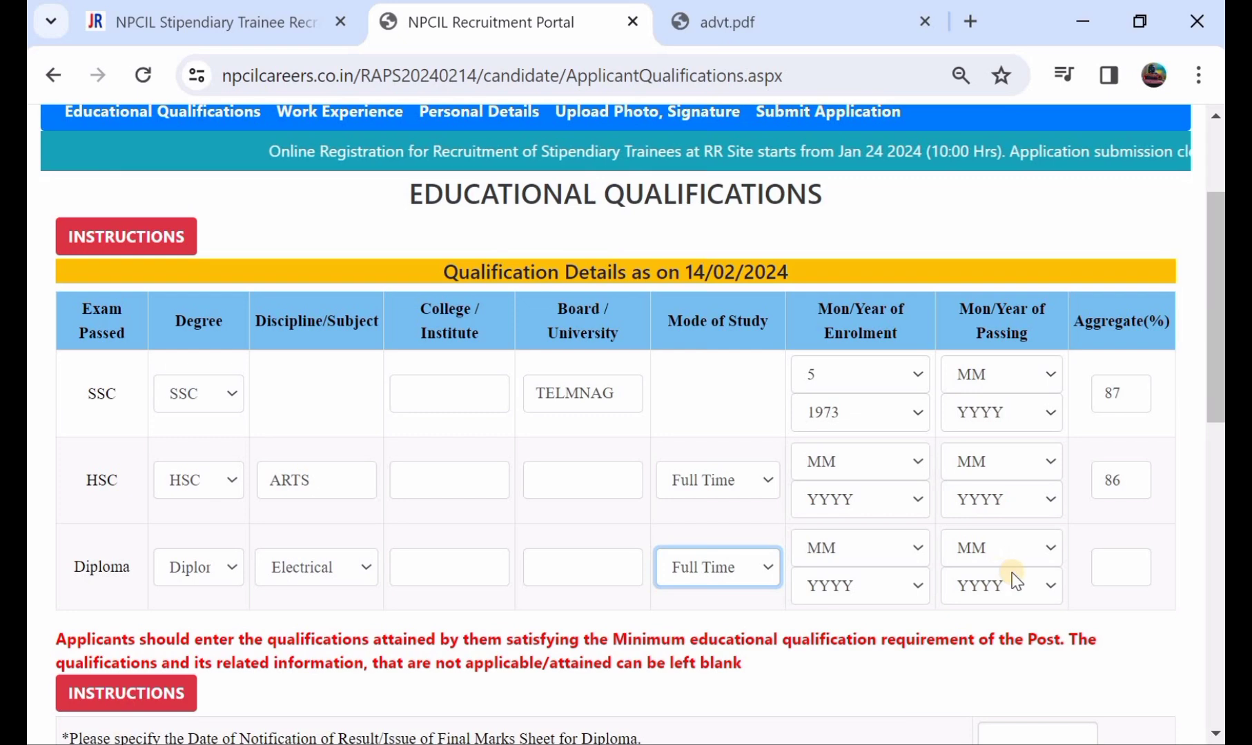
pyautogui.click(1107, 570)
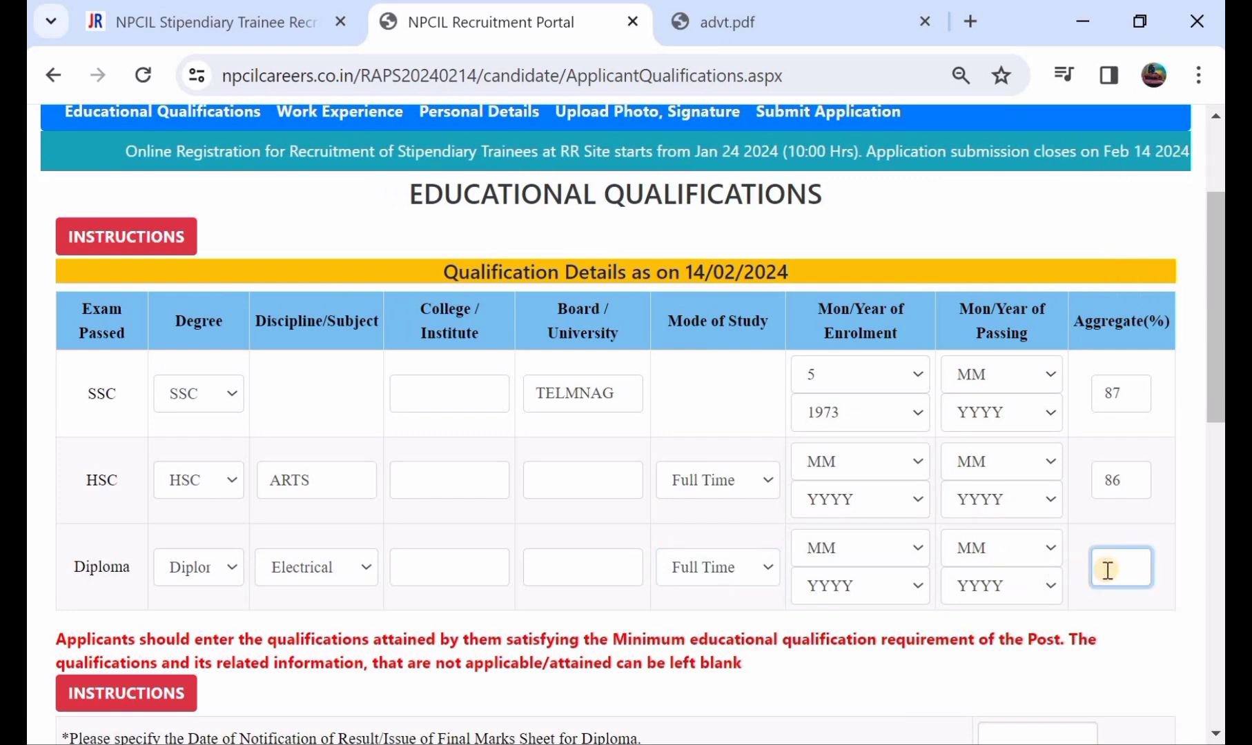
pyautogui.write('75')
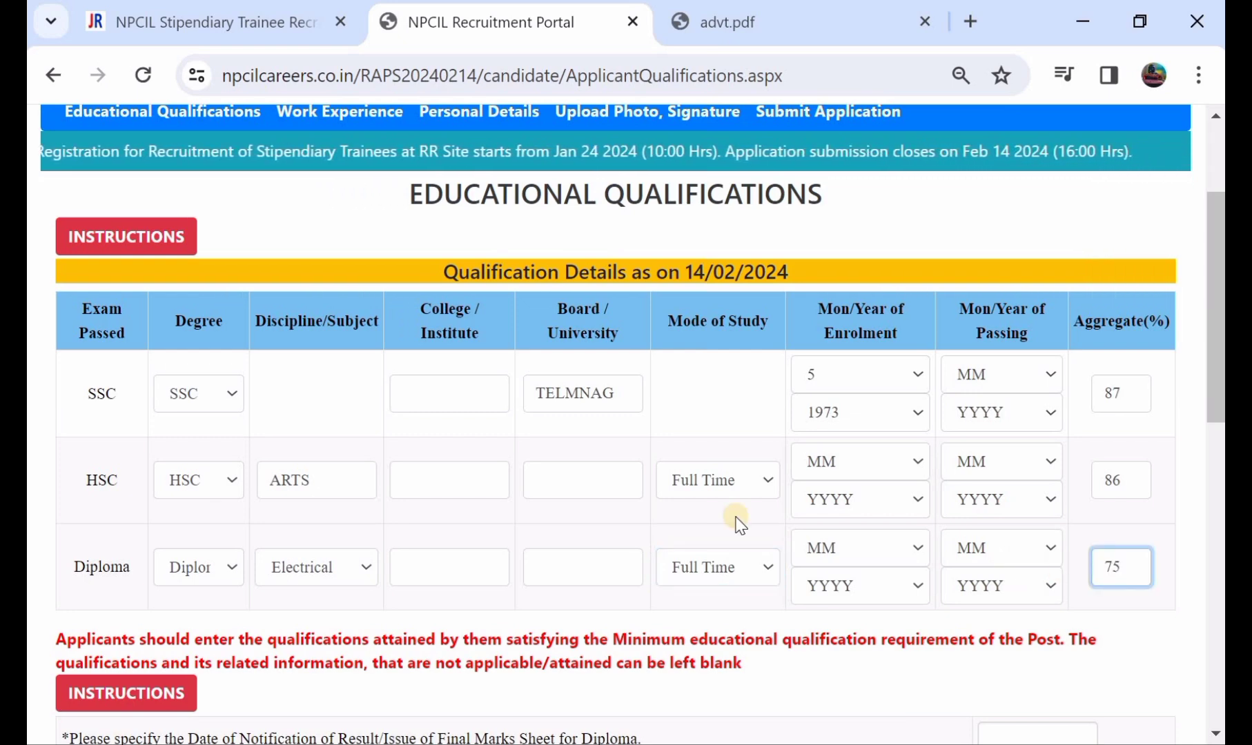
# Step: Check the Diploma result date field without picking a date, and answer YES for English as an SSC or HSC subject
pyautogui.scroll(-5, 595, 372)
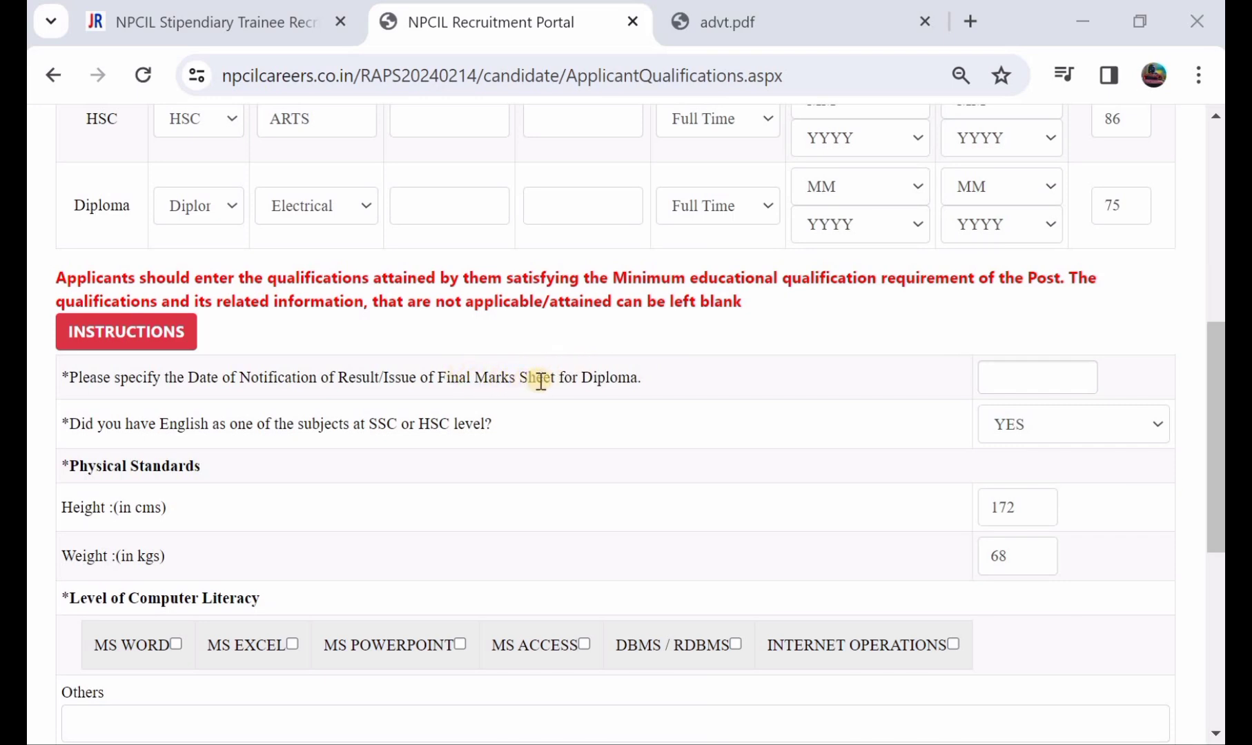
pyautogui.click(998, 380)
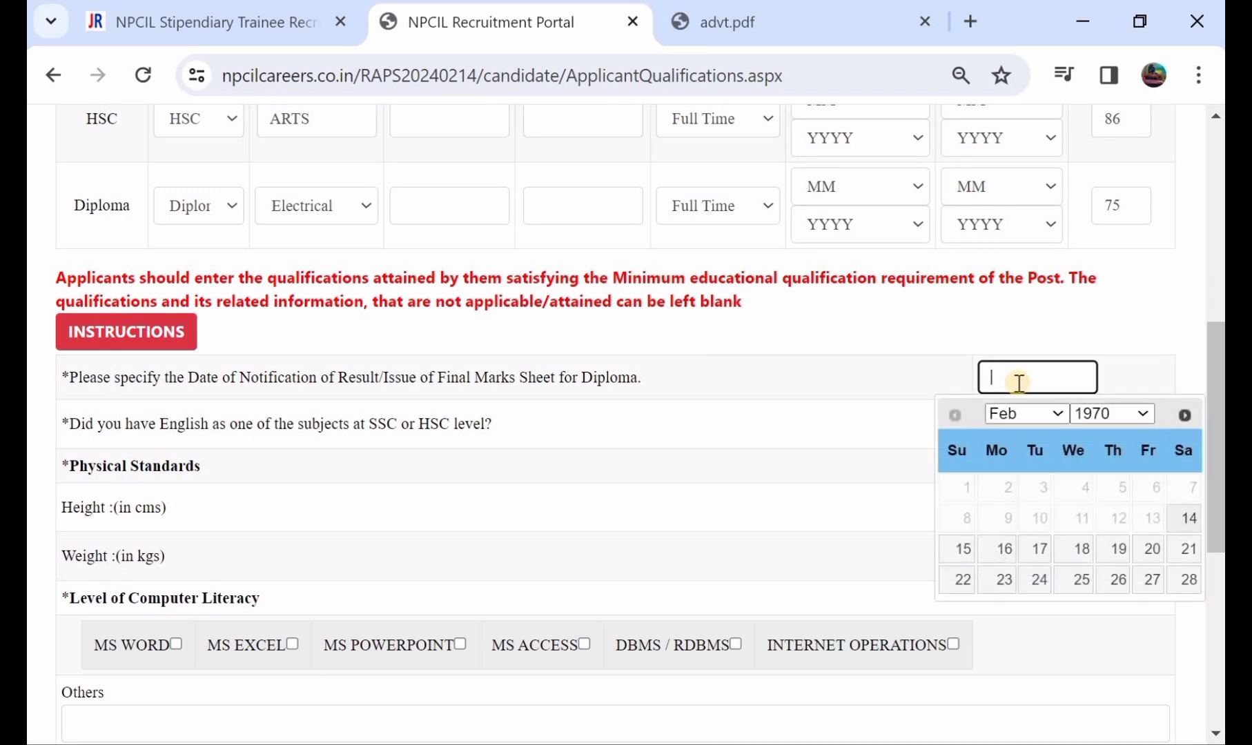
pyautogui.click(782, 365)
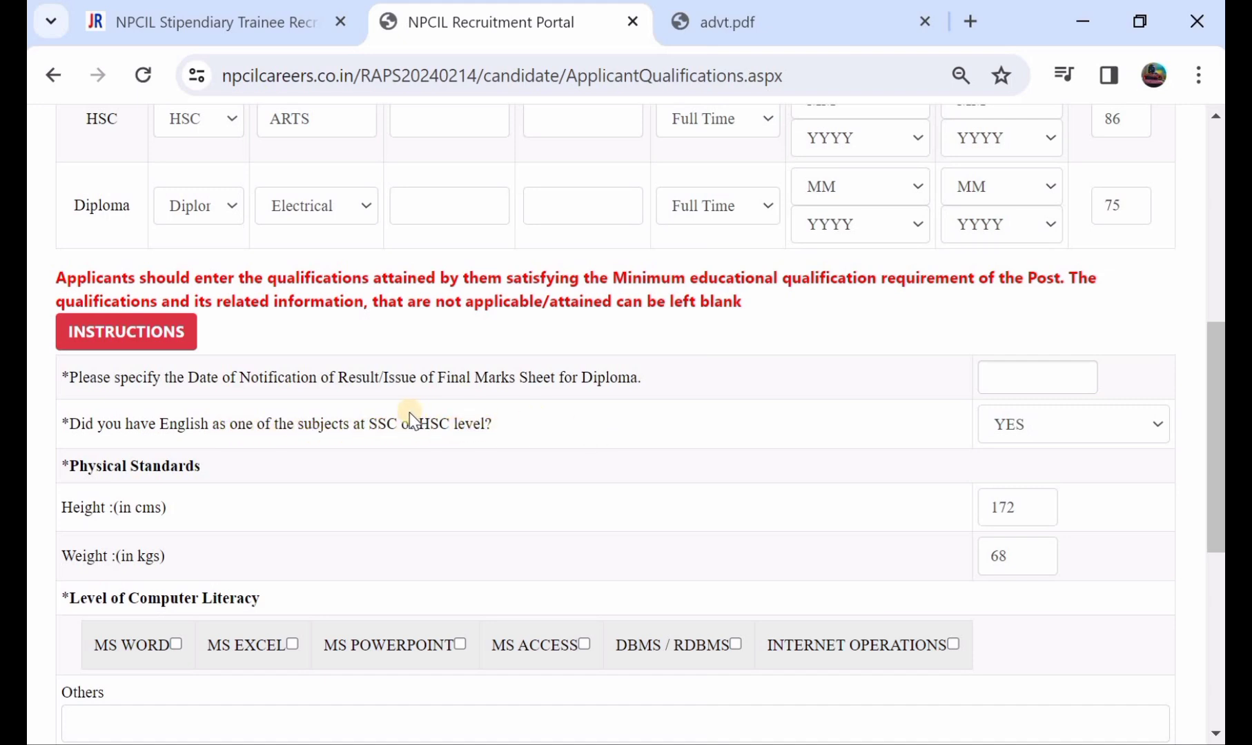
pyautogui.click(1008, 435)
pyautogui.click(1000, 472)
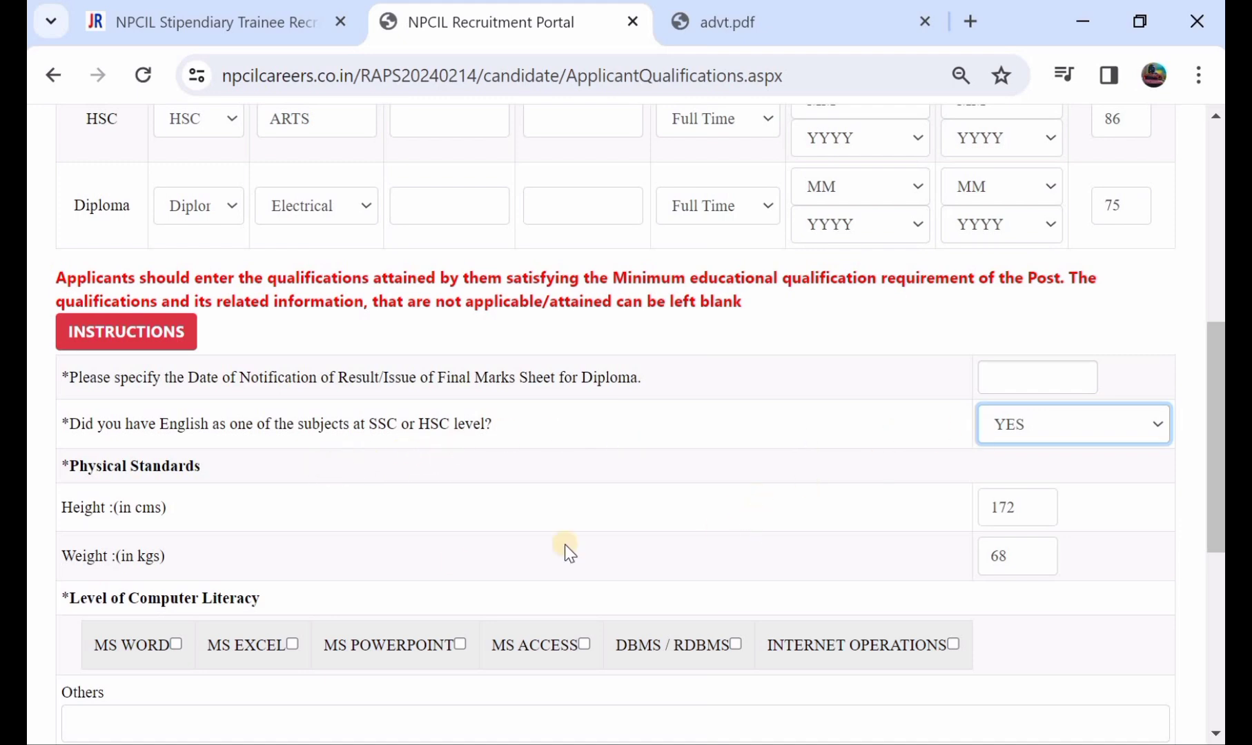
# Step: Set the physical standards to a height of 174 cm and a weight of 67 kg
pyautogui.click(1045, 516)
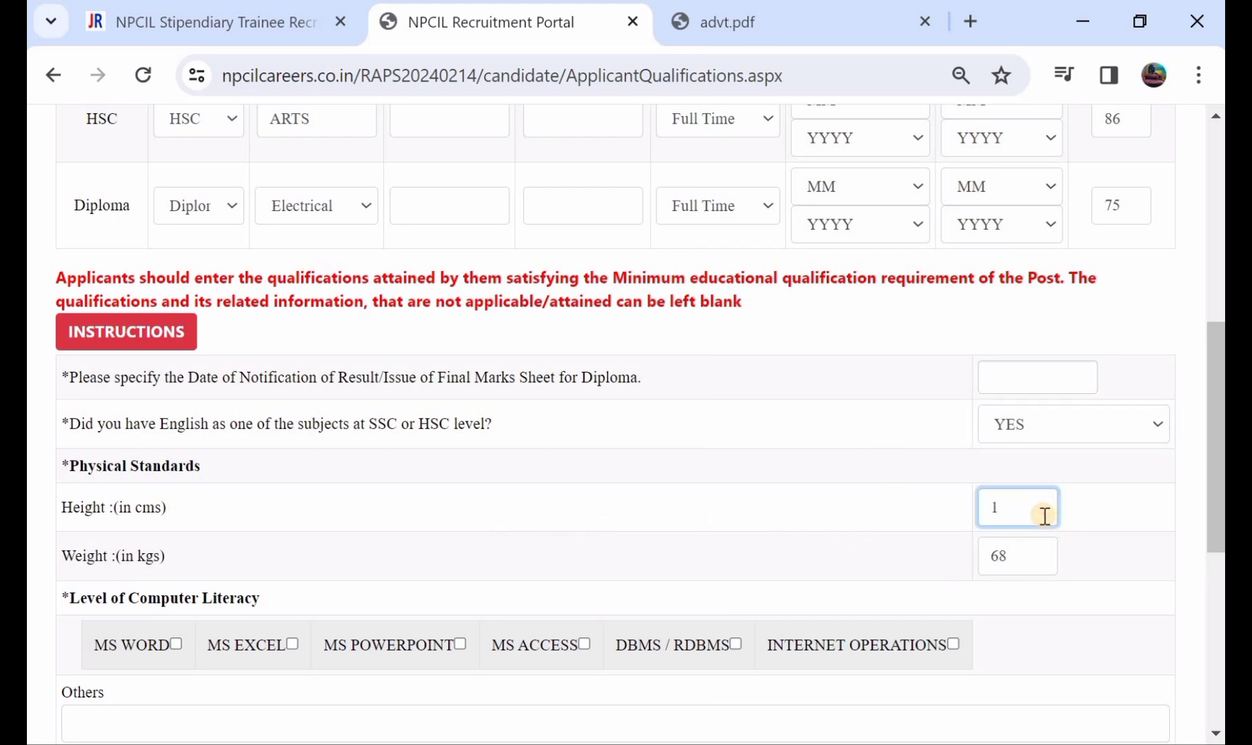
pyautogui.click(1027, 549)
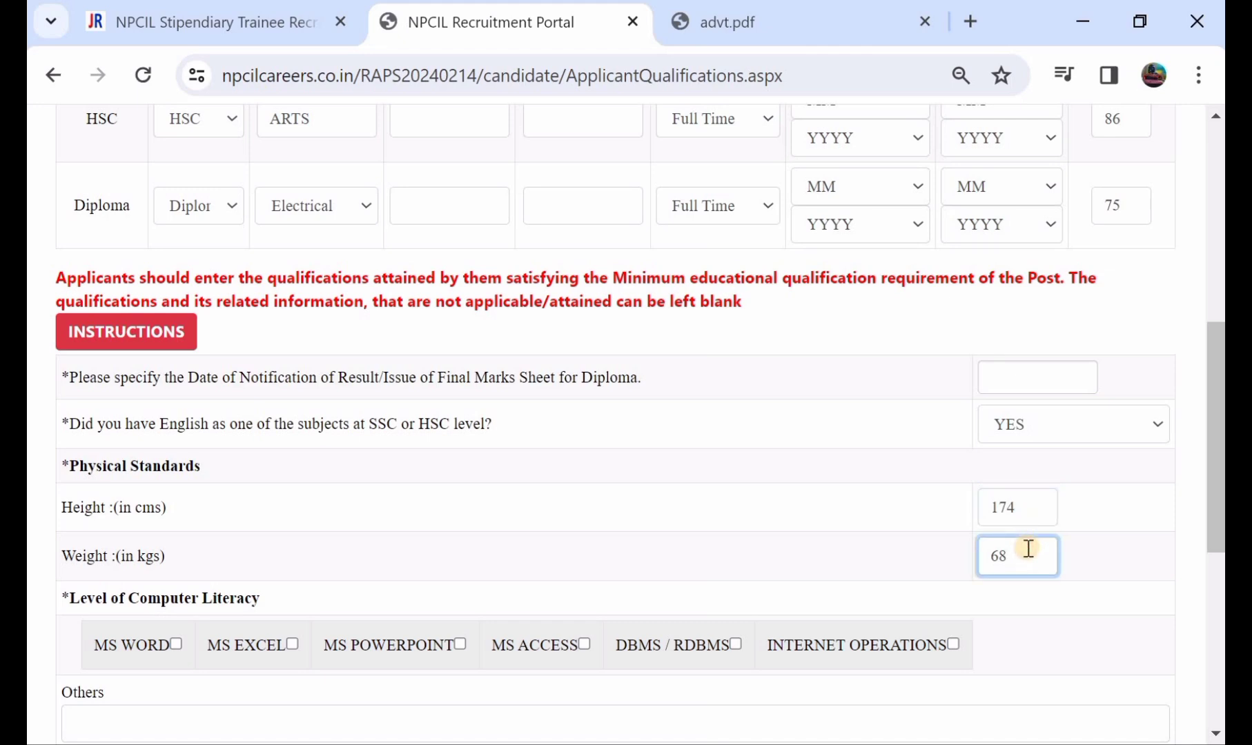
pyautogui.write('7')
# Step: Mark Internet Operations as the computer literacy level, leave other qualifications blank, and save to proceed to the work experience stage
pyautogui.scroll(-1, 518, 509)
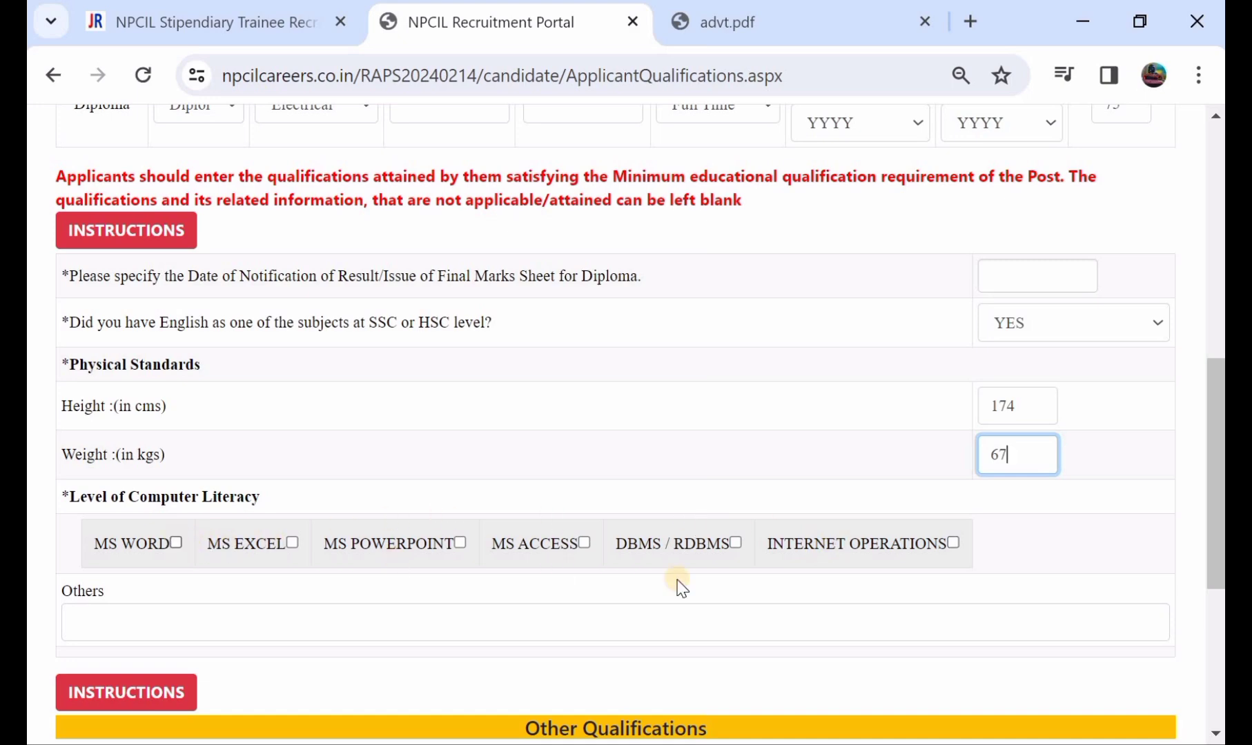
pyautogui.click(955, 545)
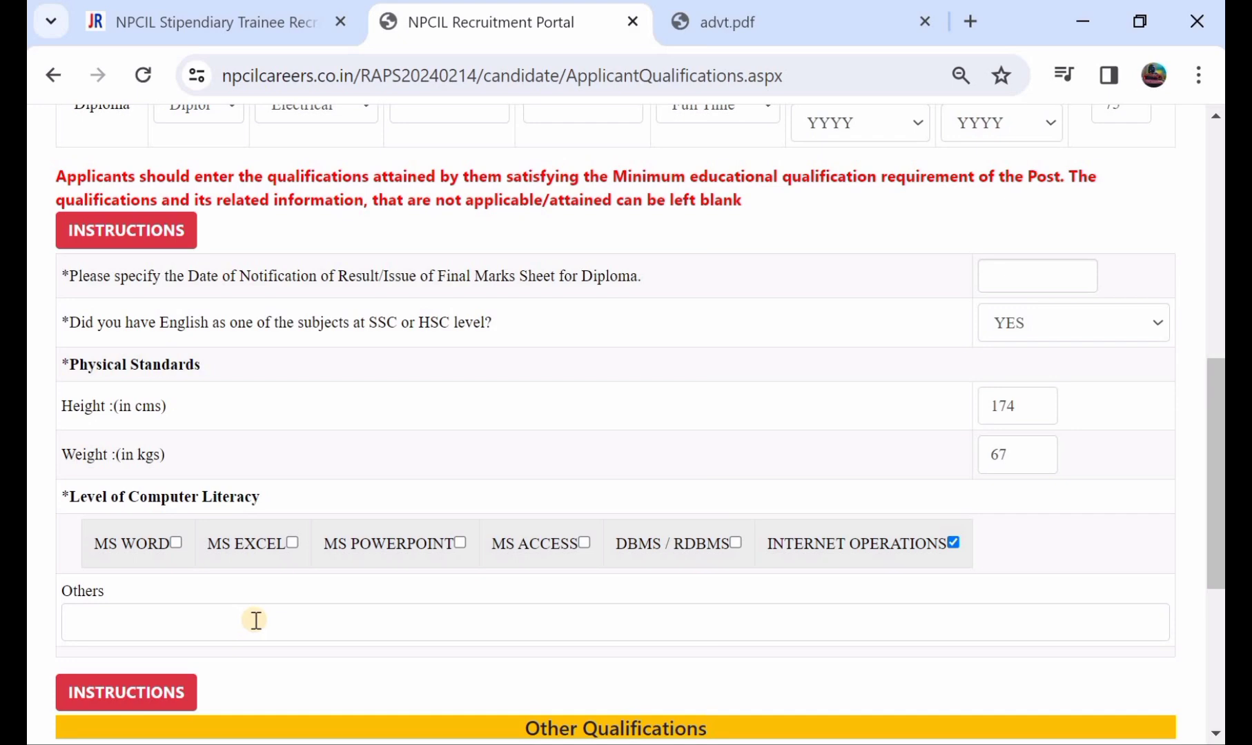
pyautogui.scroll(-4, 255, 619)
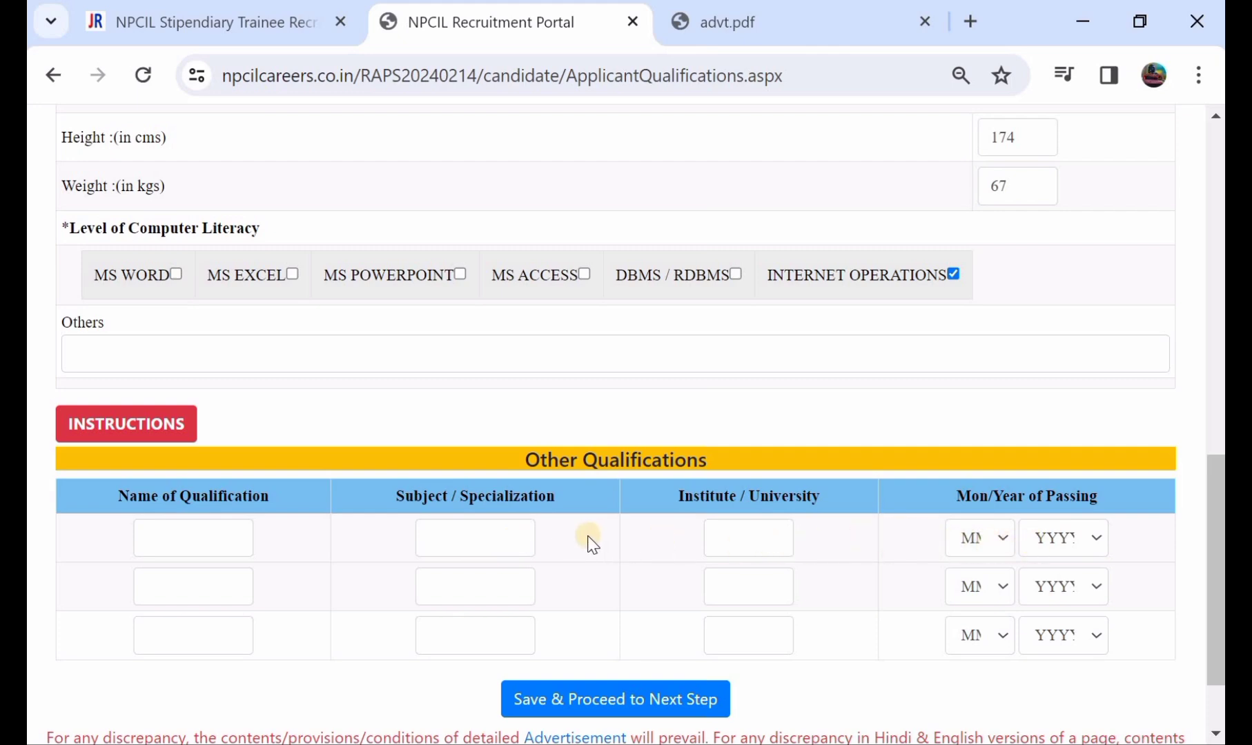
pyautogui.scroll(-1, 590, 542)
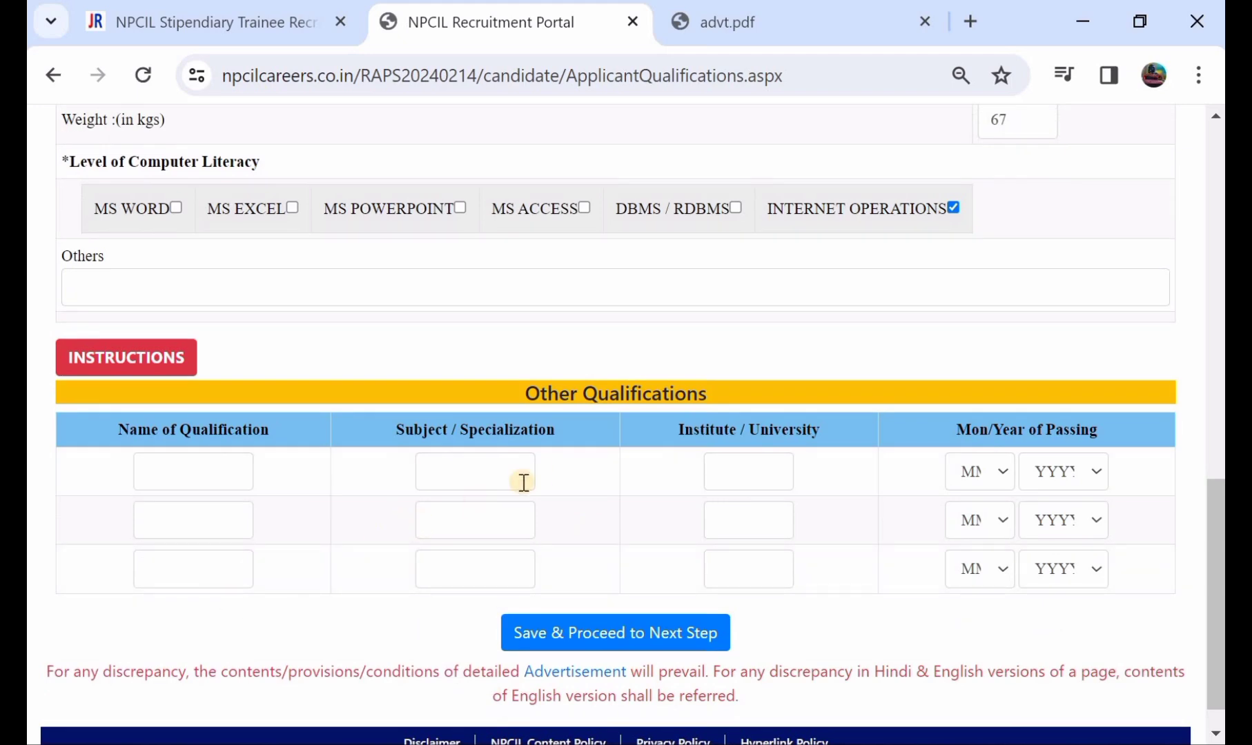
pyautogui.scroll(-1, 514, 523)
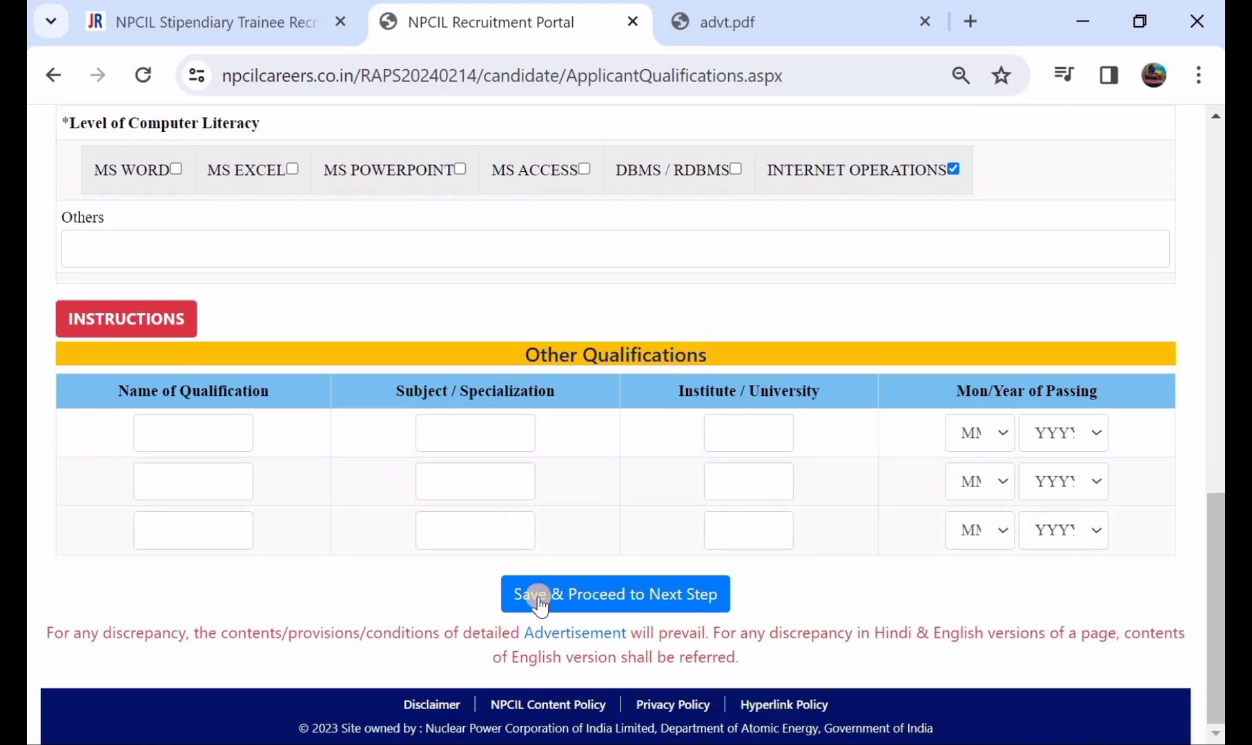
pyautogui.click(659, 595)
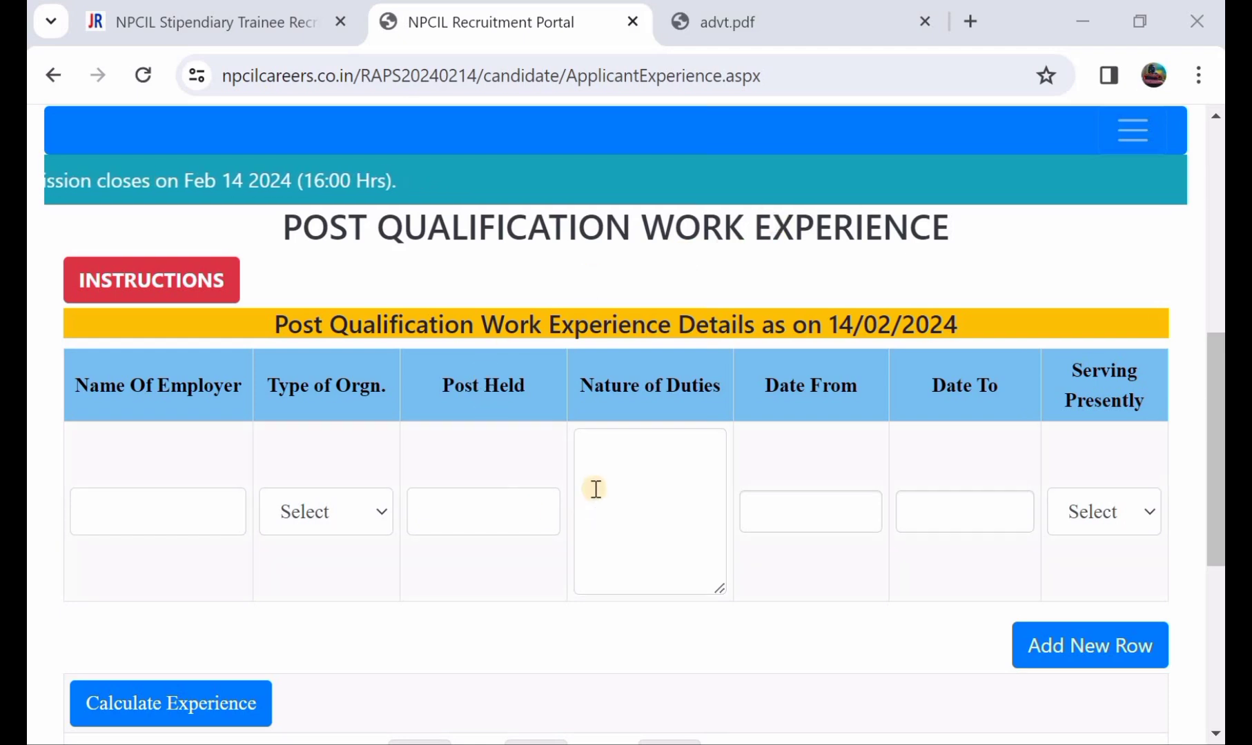
# Step: Leave the post-qualification work experience details blank and save to proceed to the personal details stage
pyautogui.scroll(-1, 394, 485)
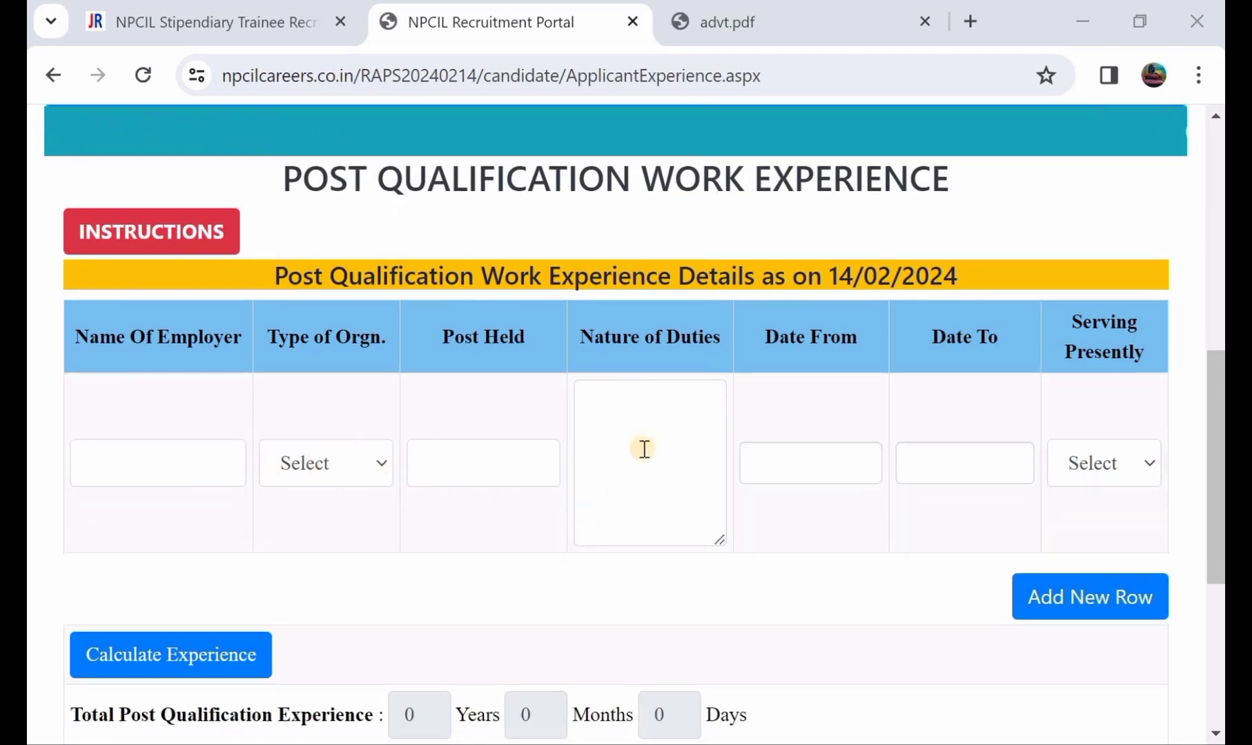
pyautogui.scroll(-3, 643, 449)
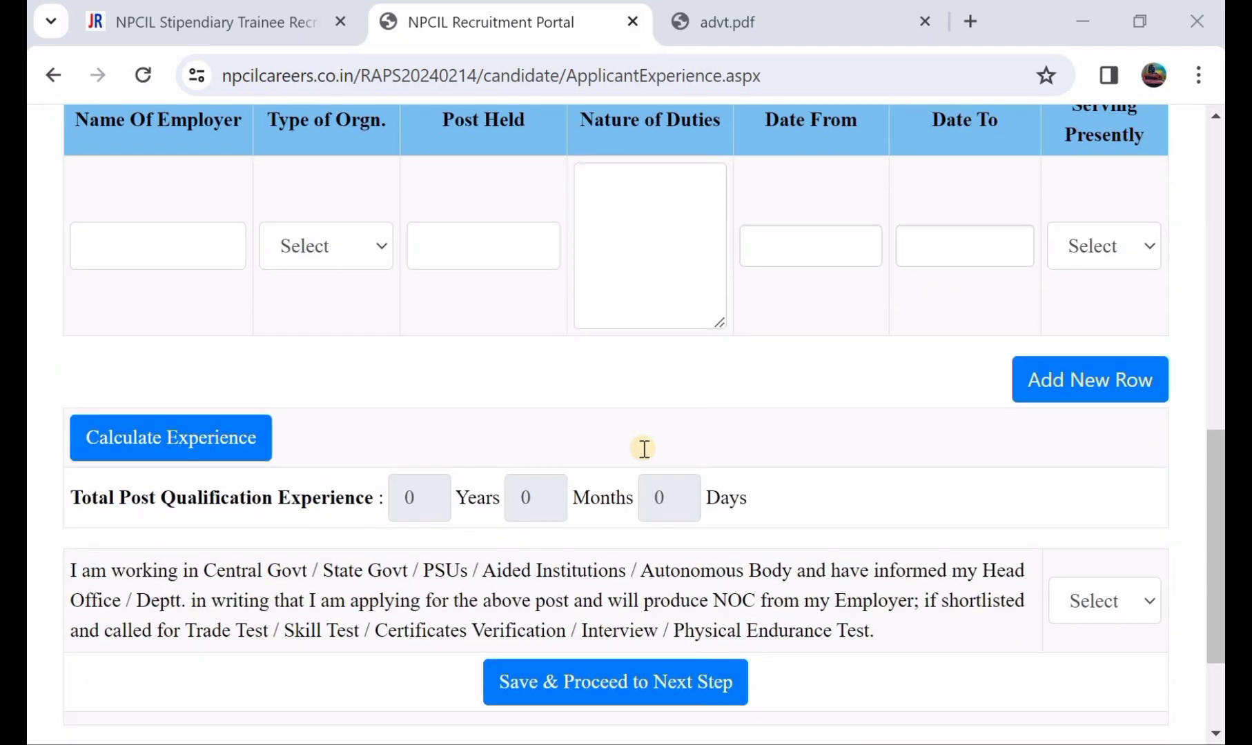
pyautogui.scroll(-2, 643, 449)
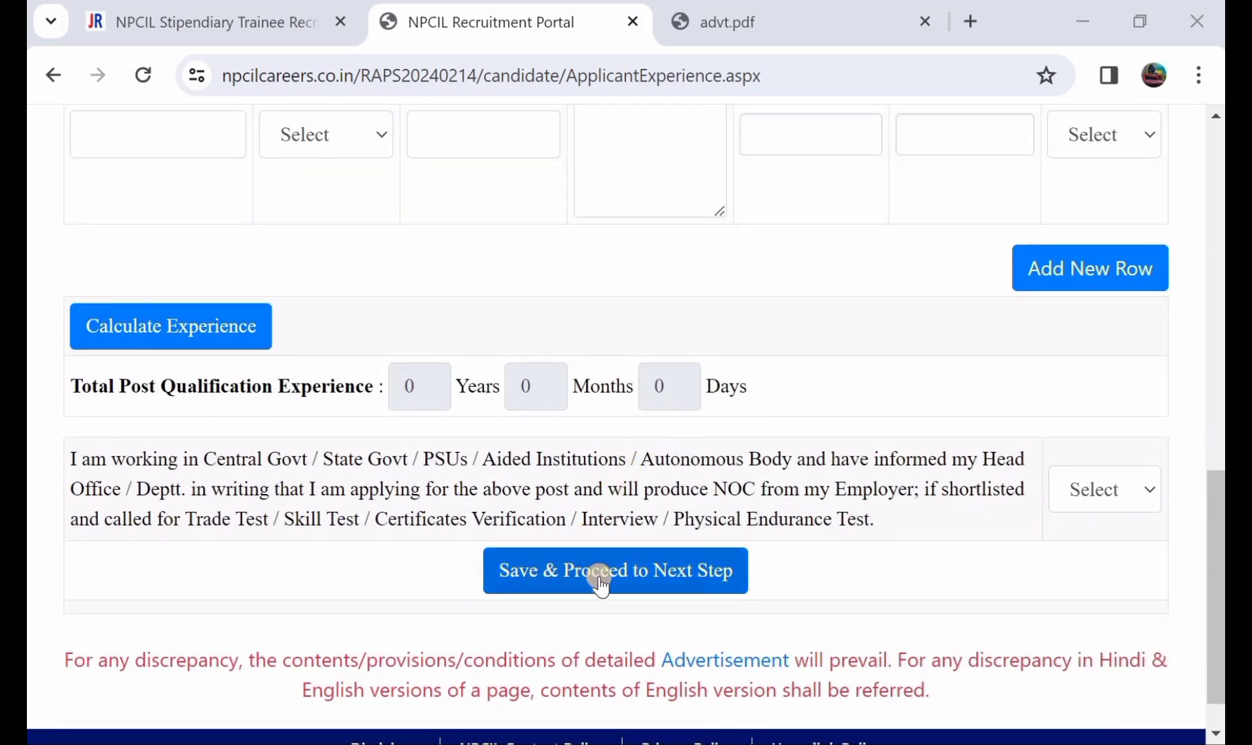
pyautogui.click(644, 572)
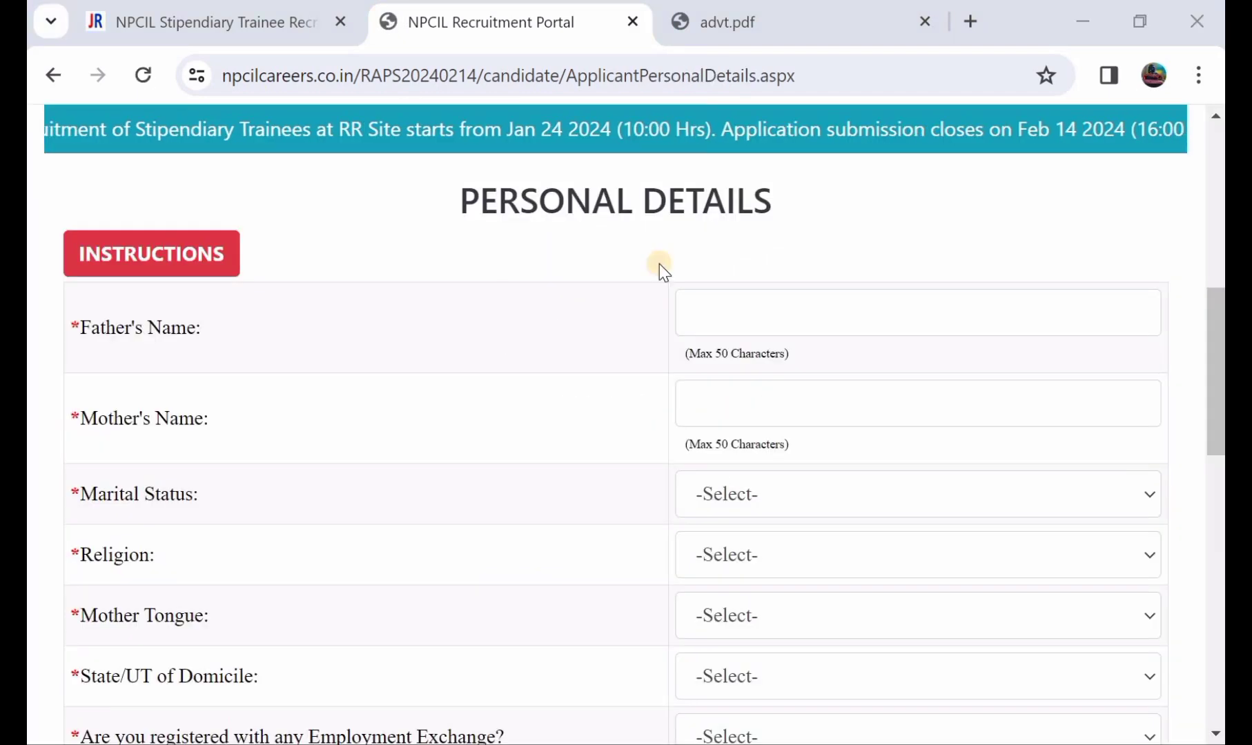
# Step: Enter the father's name and the mother's name in the personal details
pyautogui.click(716, 304)
pyautogui.write('S')
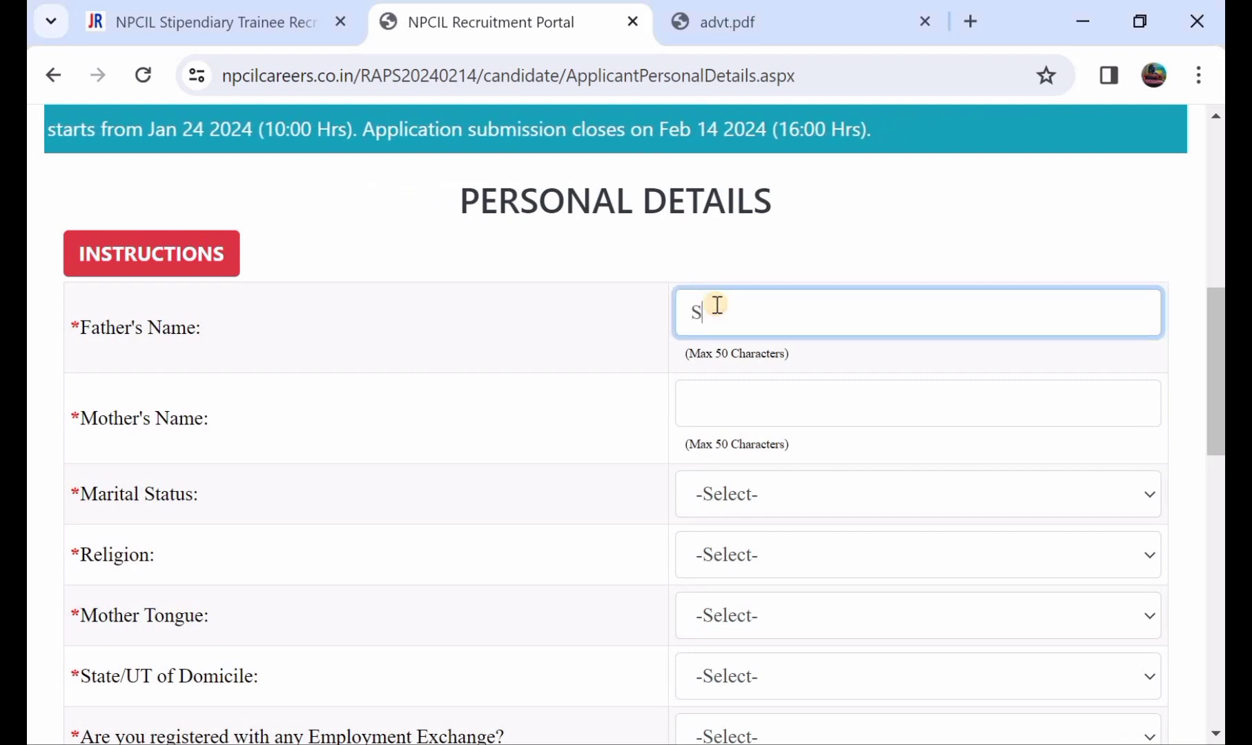
pyautogui.write('IRI')
pyautogui.click(725, 415)
pyautogui.write('M')
pyautogui.press('BackSpace')
pyautogui.write('KAMLI')
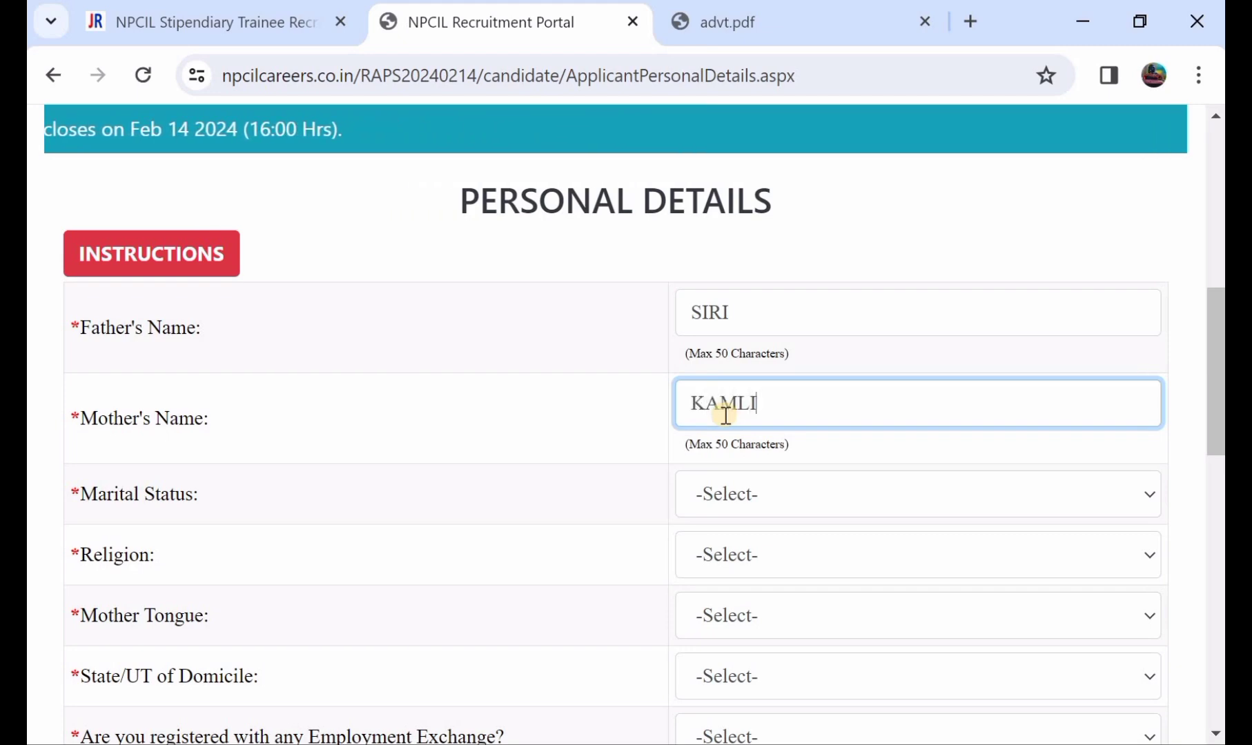
# Step: Set the marital status to Single and the religion to Hindu
pyautogui.scroll(-1, 783, 339)
pyautogui.click(769, 429)
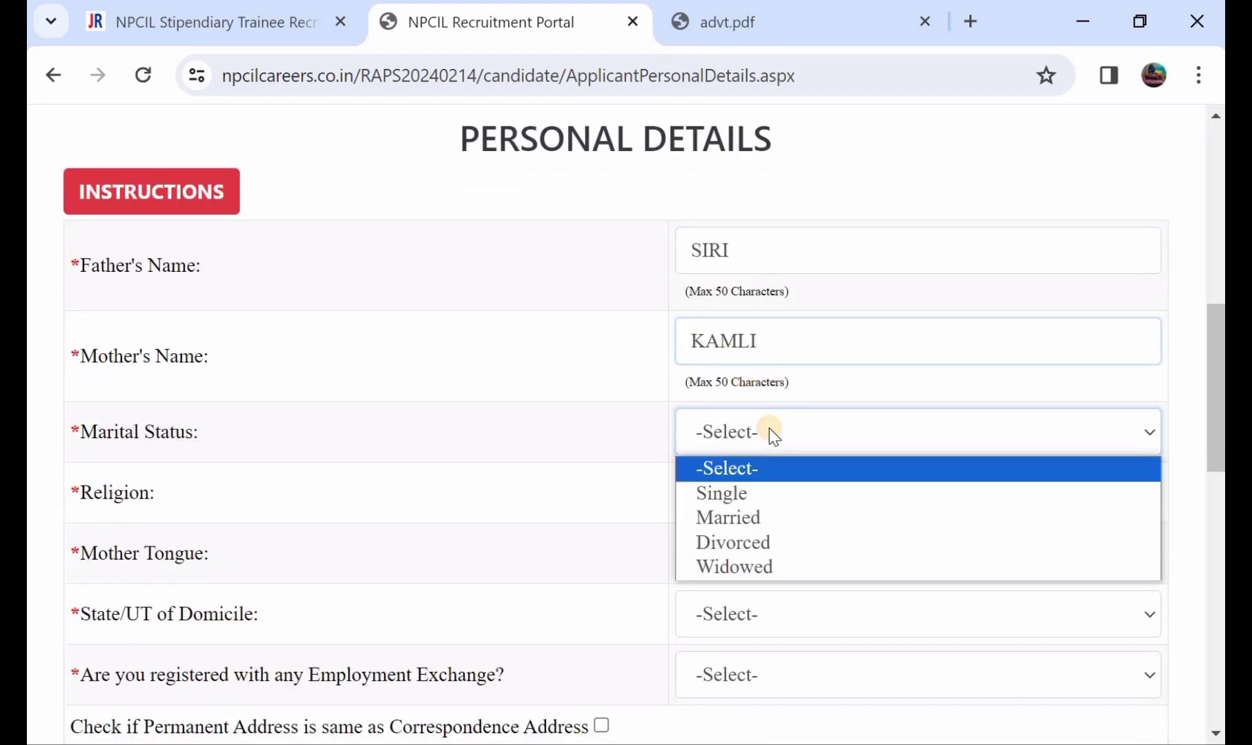
pyautogui.click(744, 496)
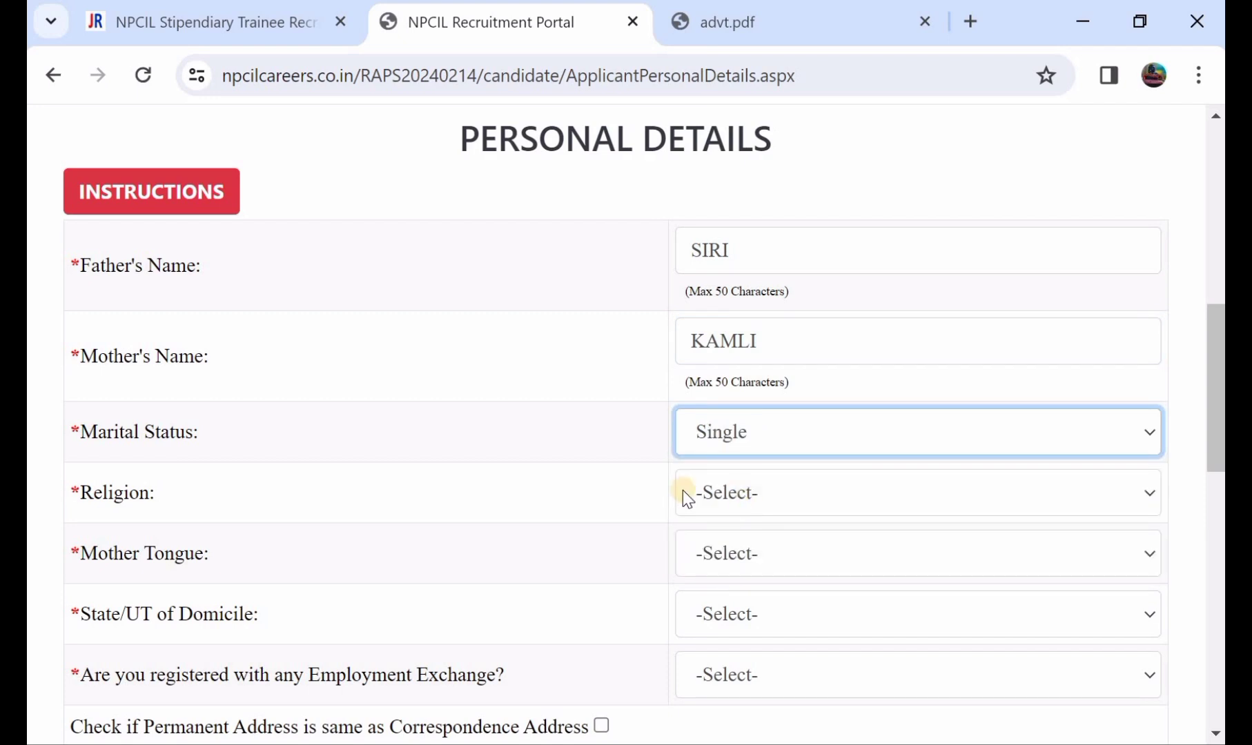
pyautogui.click(714, 495)
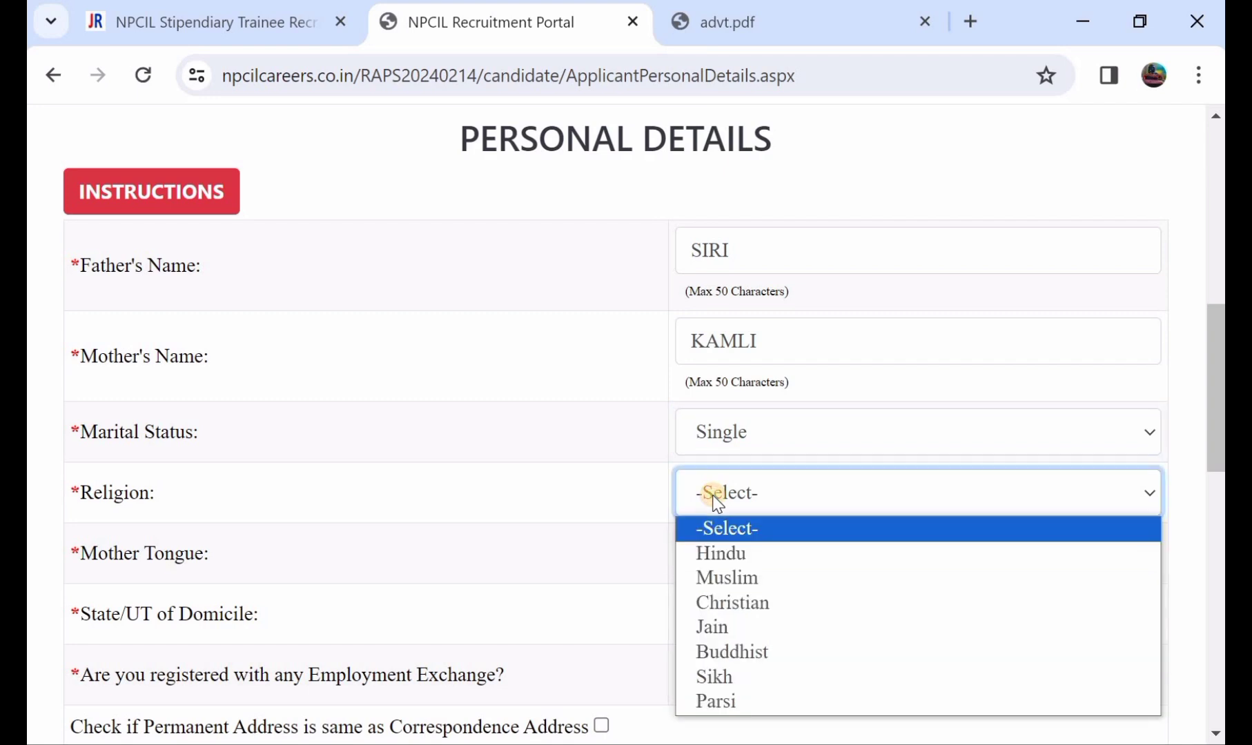
pyautogui.click(721, 552)
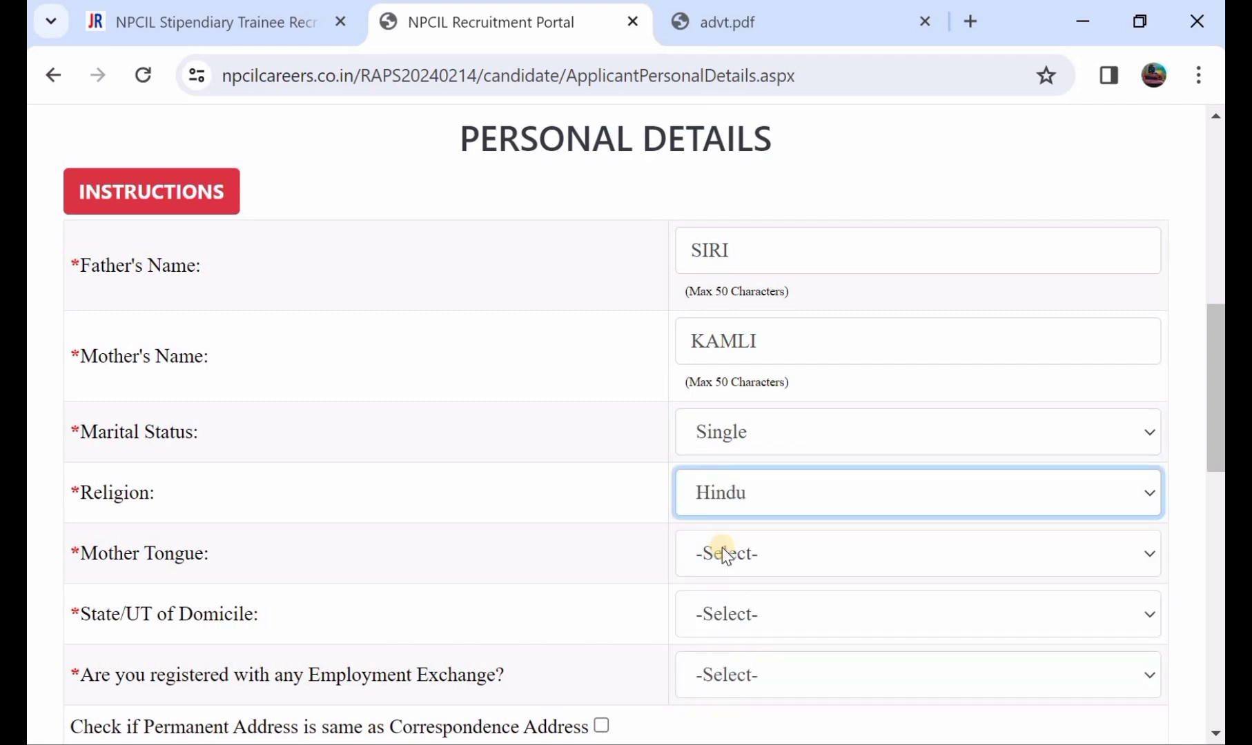
# Step: Choose TELUGU as the mother tongue
pyautogui.scroll(-1, 641, 550)
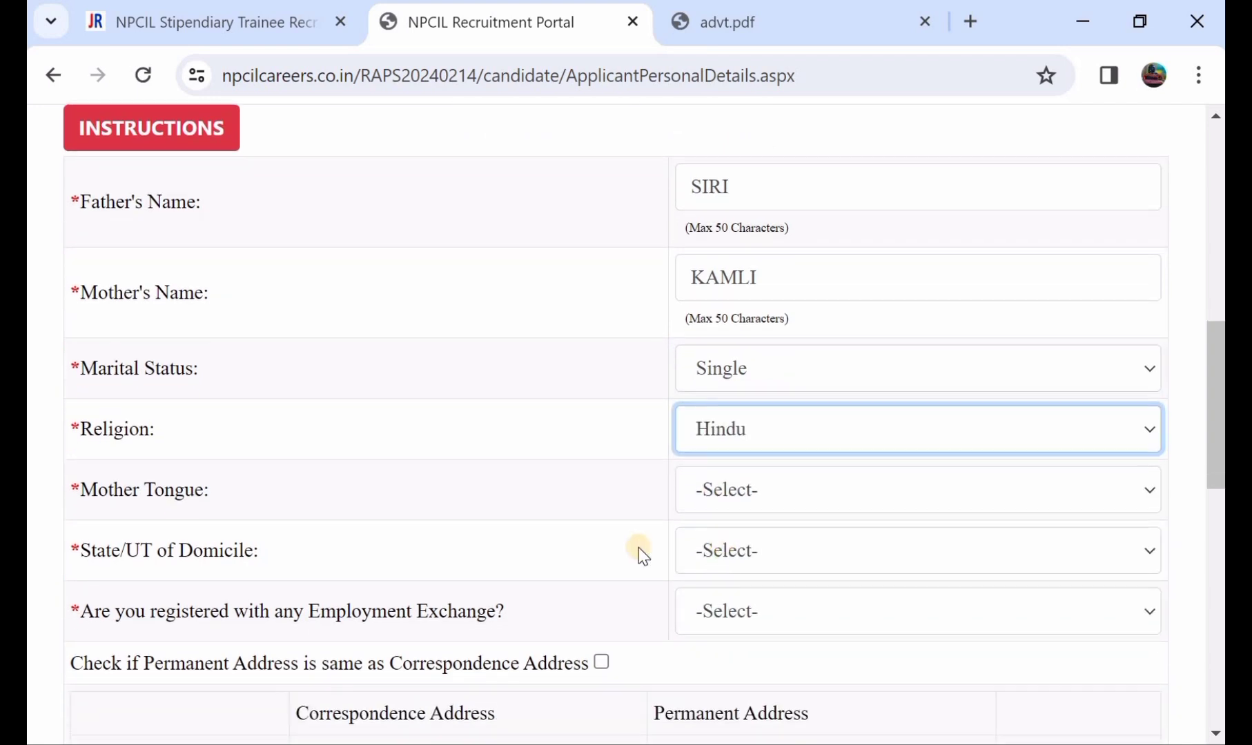
pyautogui.click(752, 495)
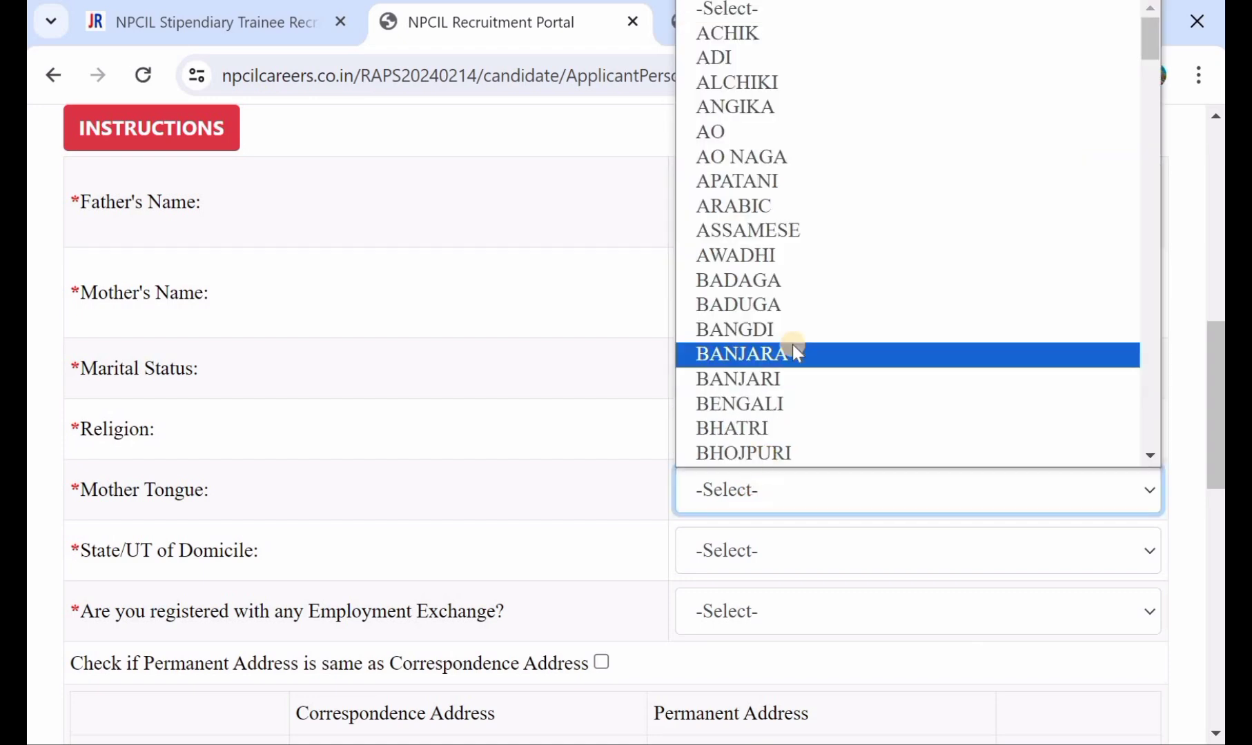
pyautogui.scroll(-20, 793, 348)
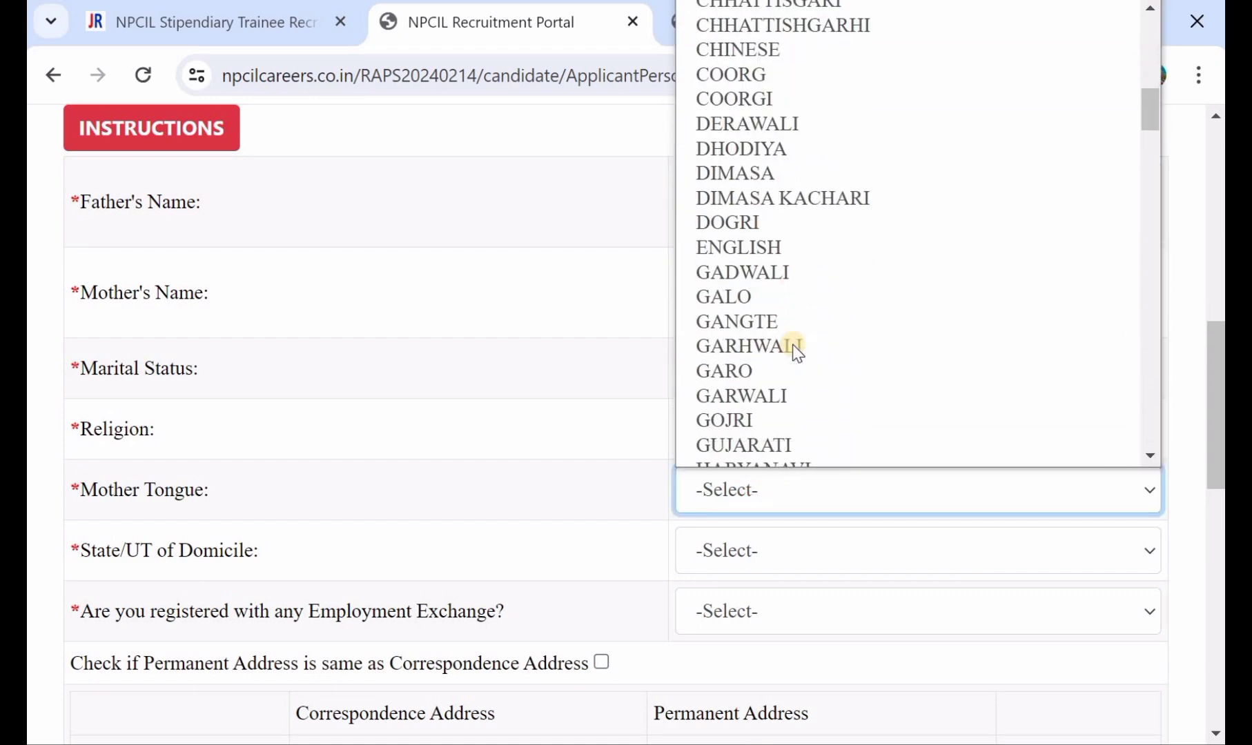
pyautogui.scroll(-20, 794, 348)
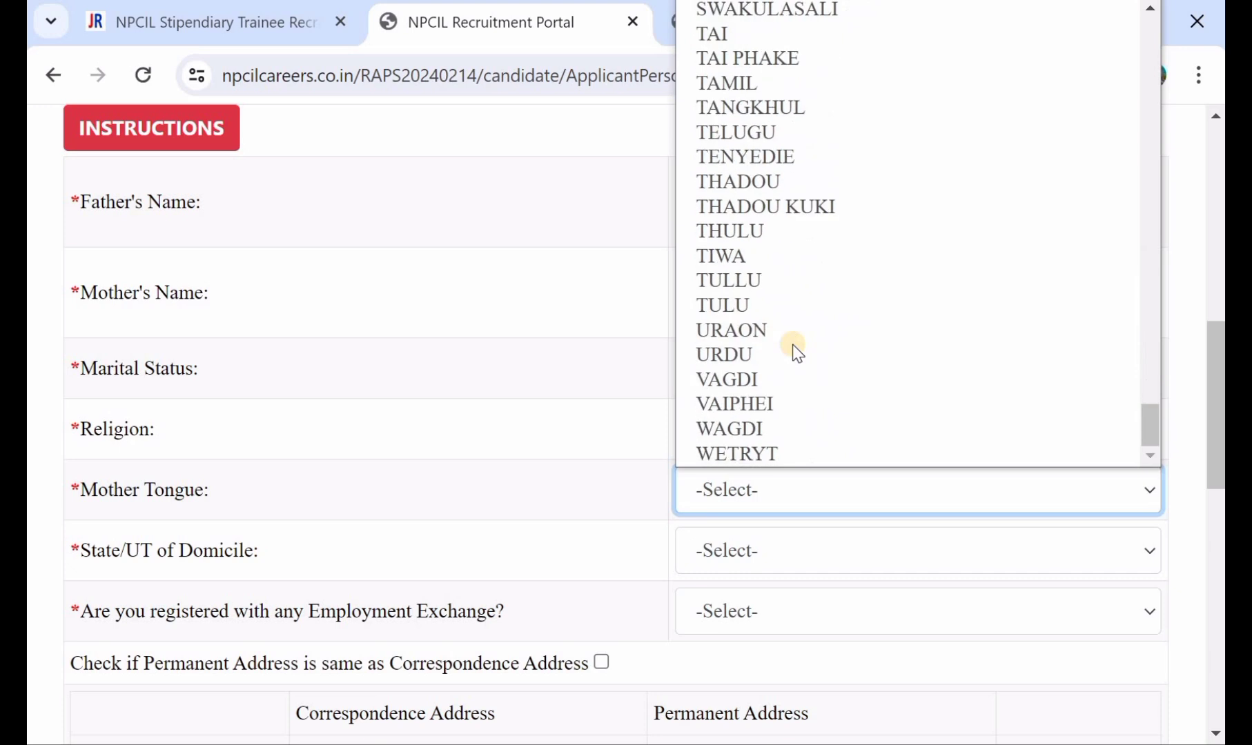
pyautogui.scroll(3, 793, 348)
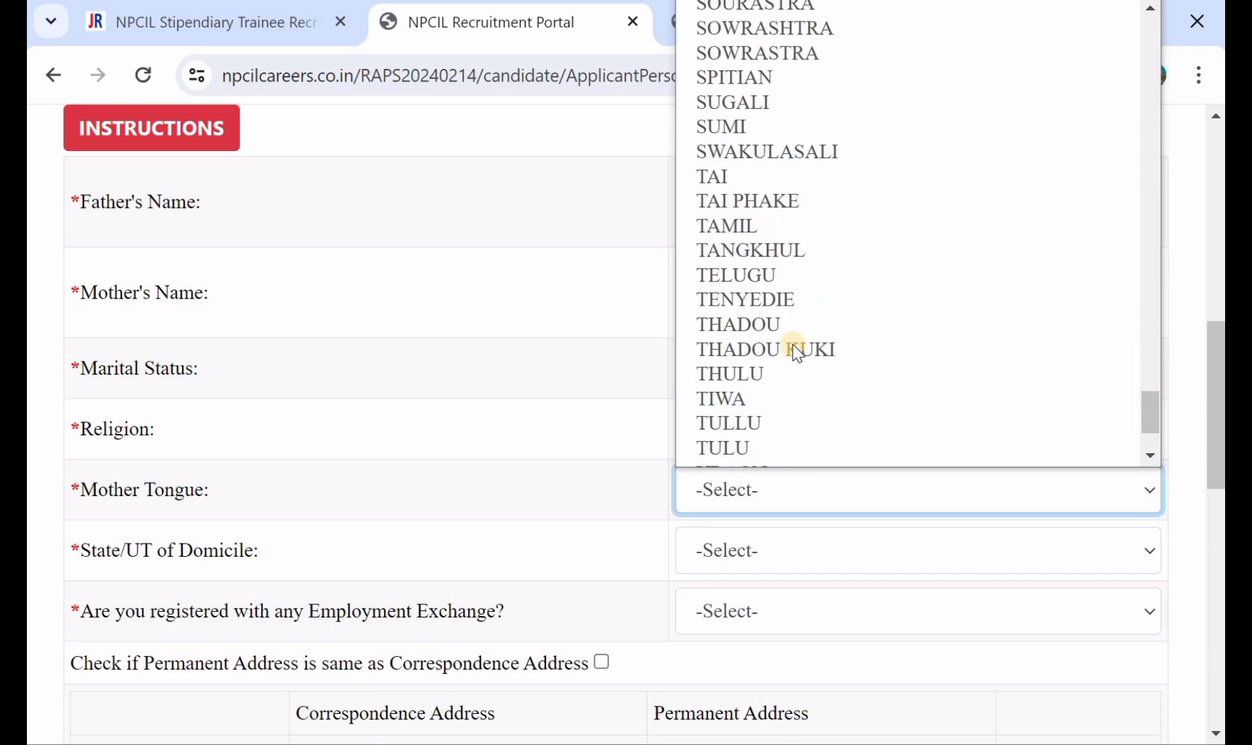
pyautogui.scroll(-2, 792, 345)
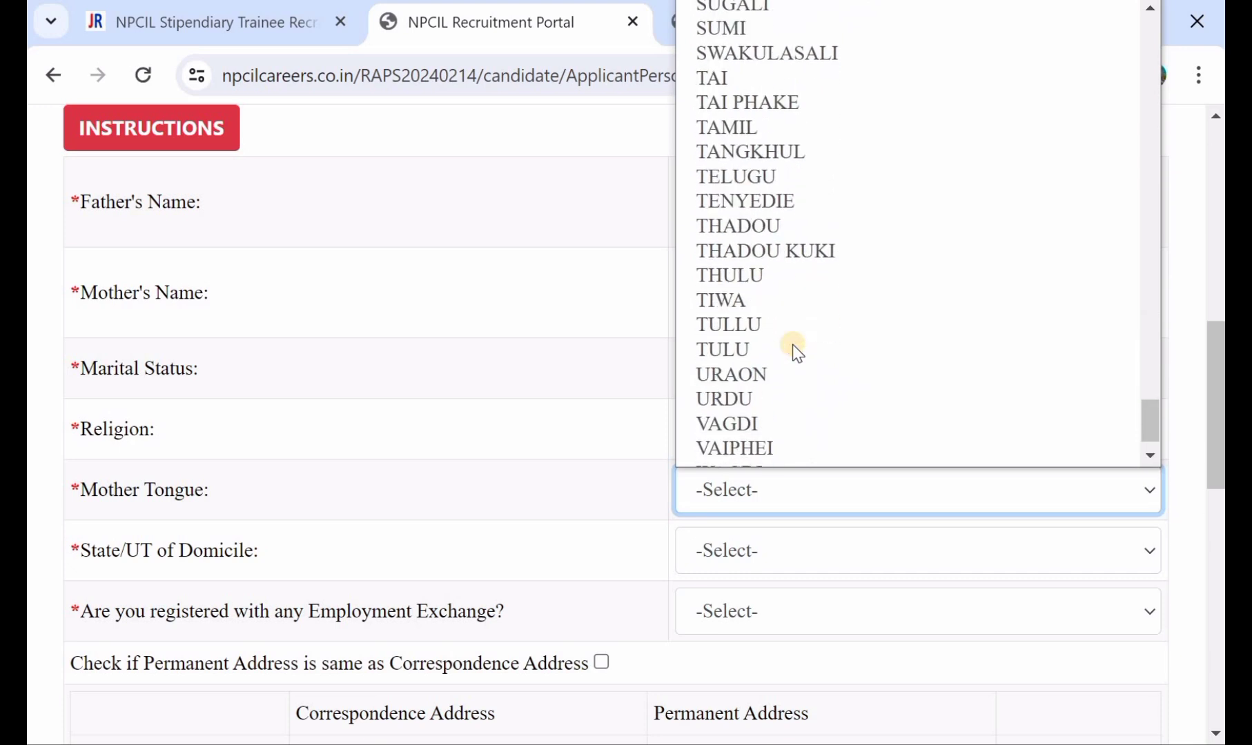
pyautogui.click(722, 176)
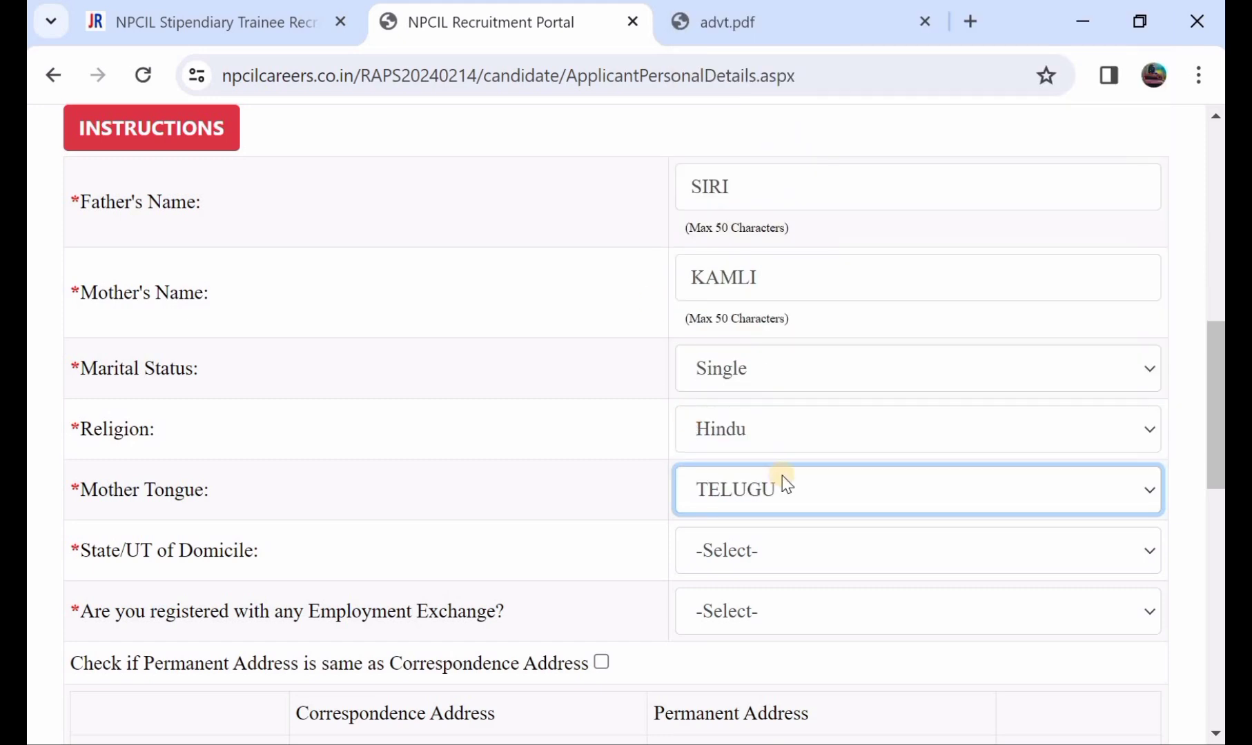
# Step: Set the state of domicile to TELANGANA and answer NO for registration with any employment exchange
pyautogui.scroll(-2, 781, 475)
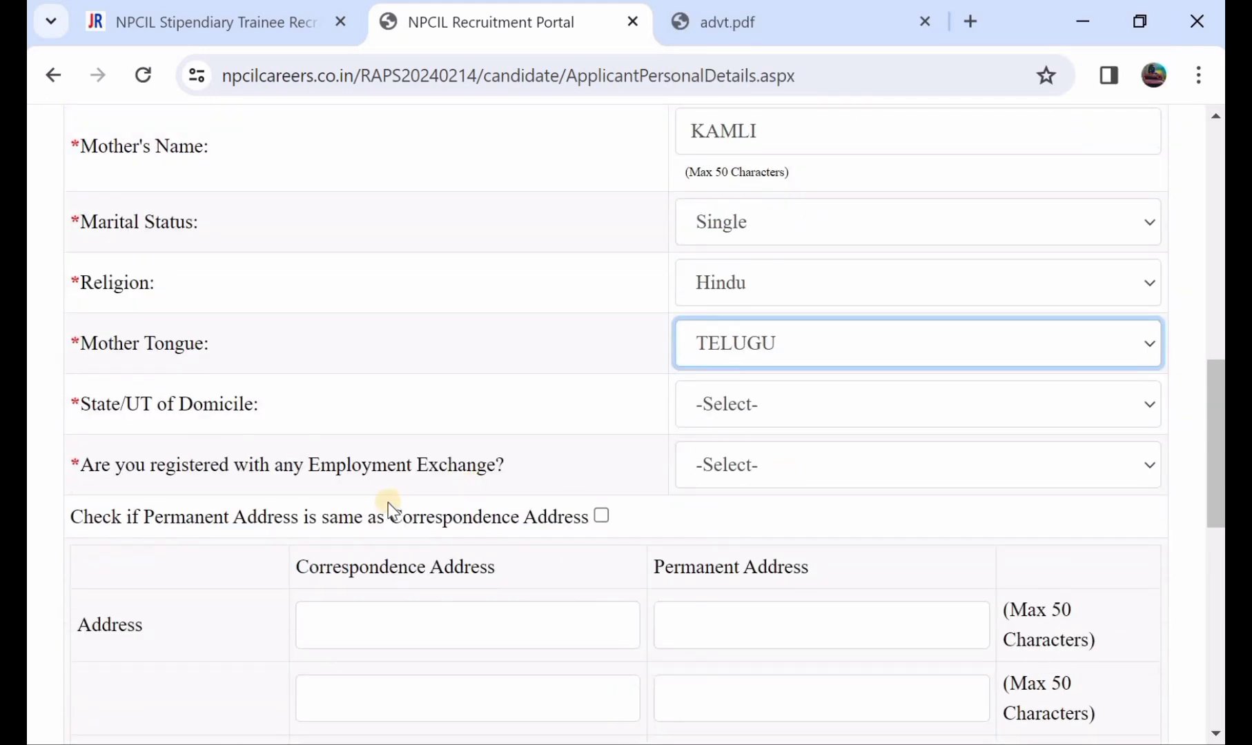
pyautogui.click(790, 403)
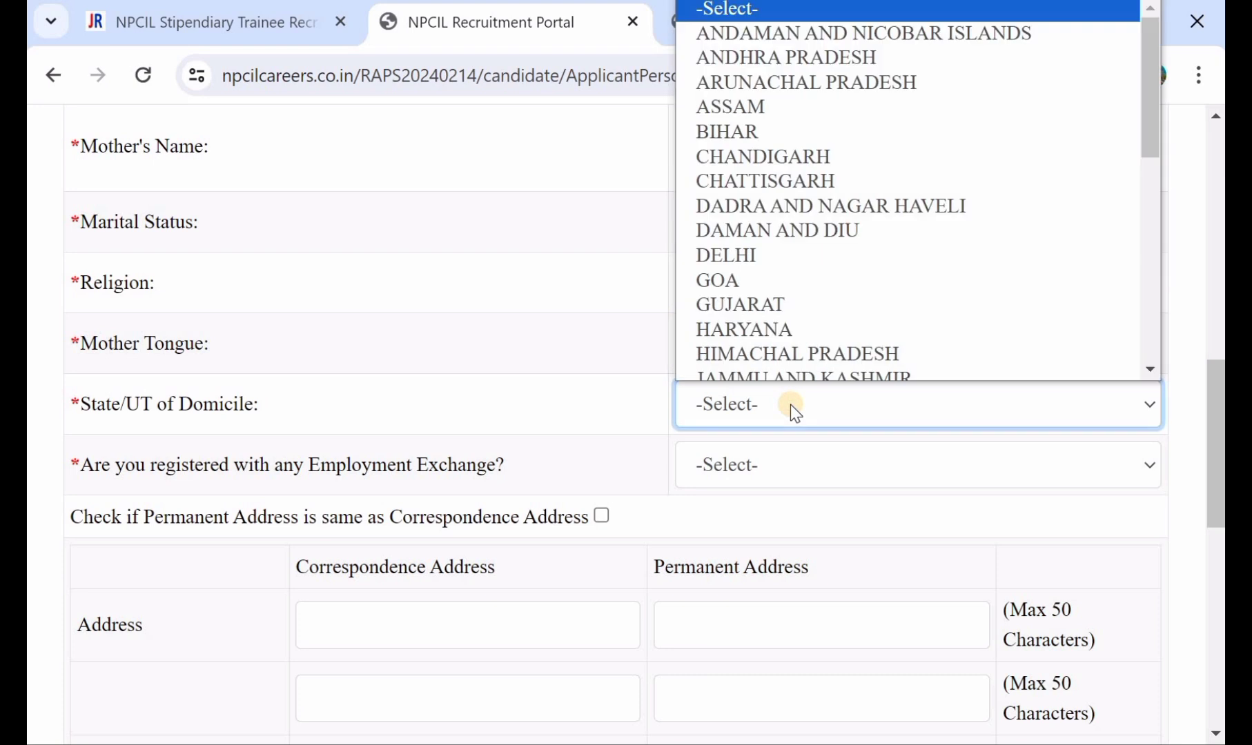
pyautogui.scroll(-3, 828, 264)
pyautogui.scroll(-3, 829, 265)
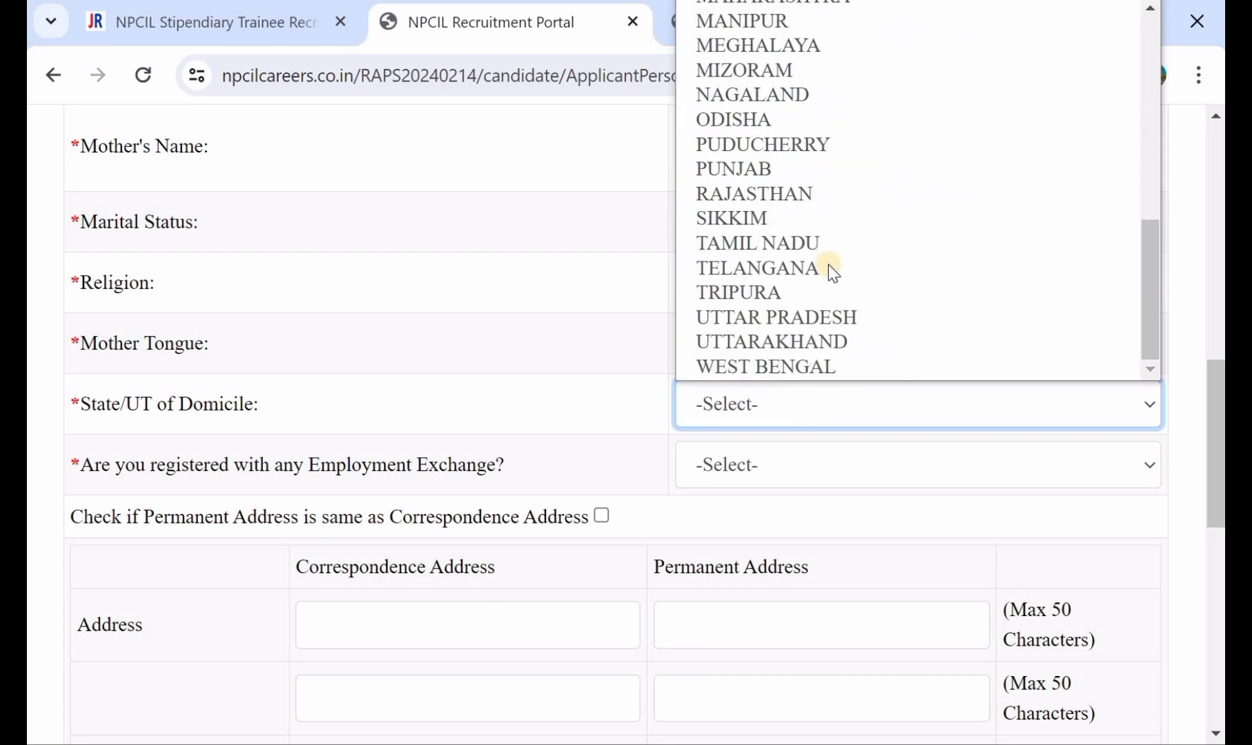
pyautogui.click(774, 261)
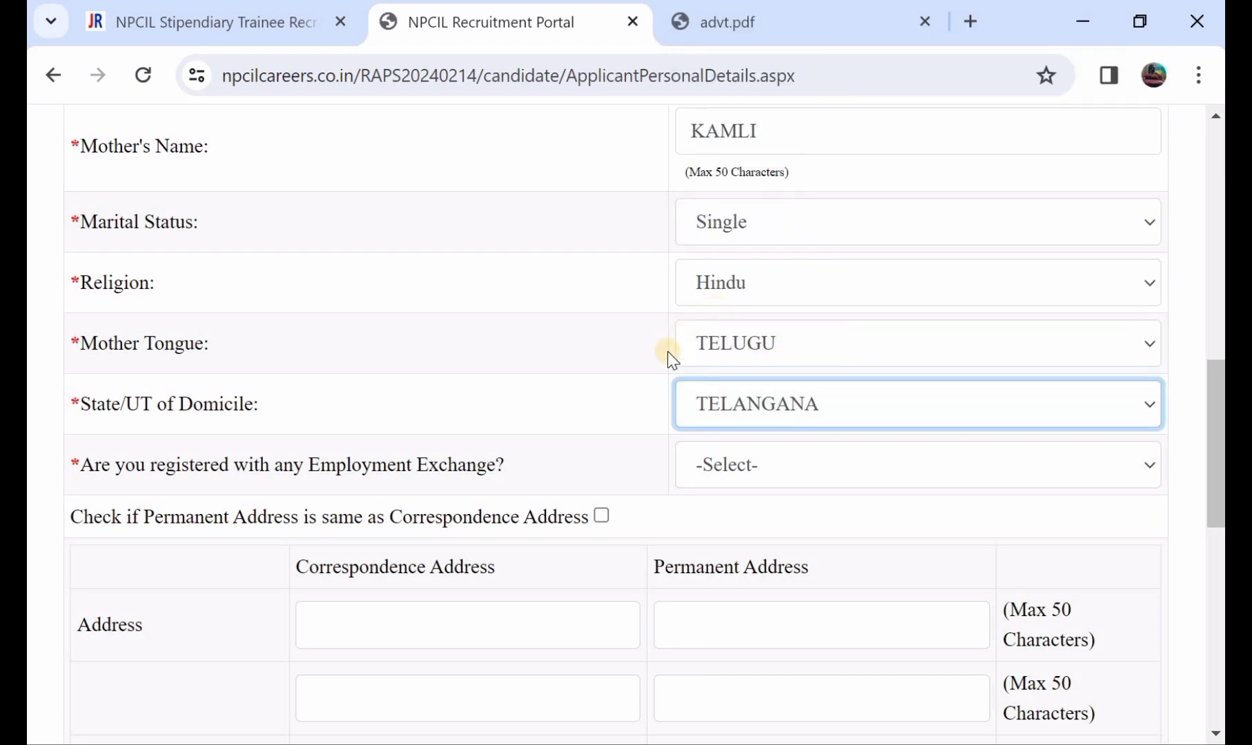
pyautogui.scroll(-1, 667, 351)
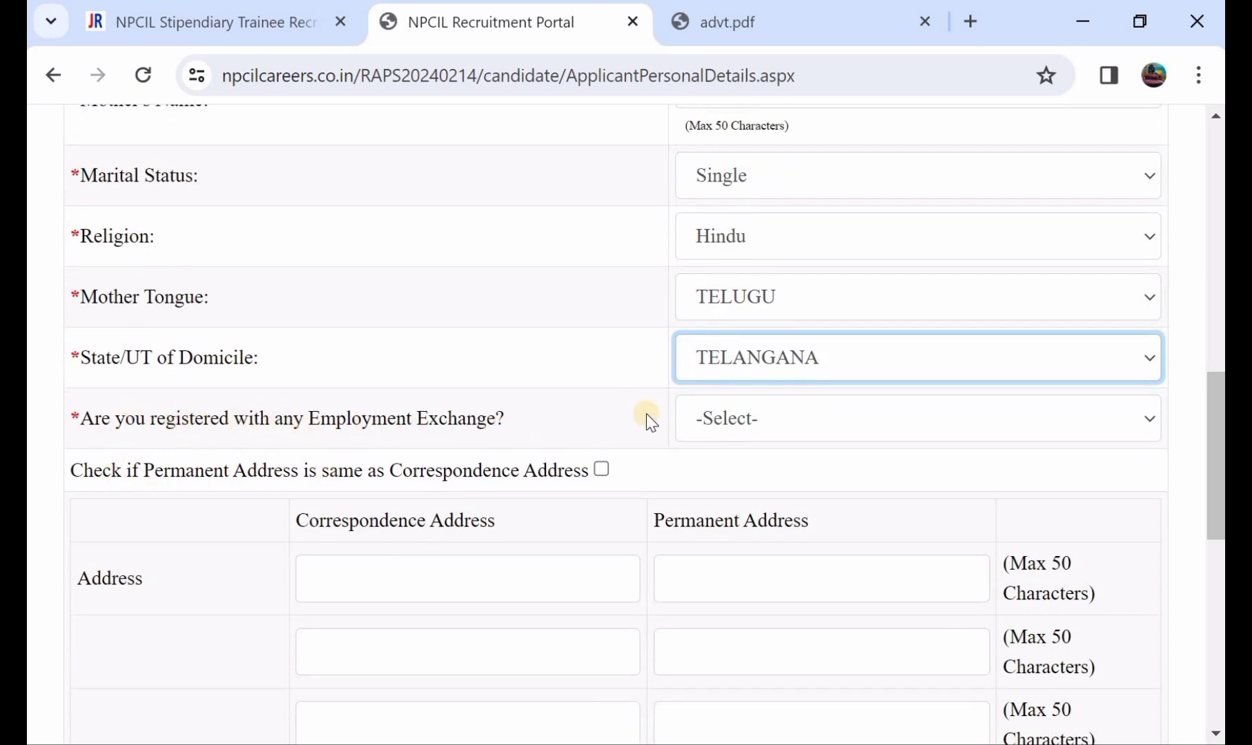
pyautogui.click(732, 414)
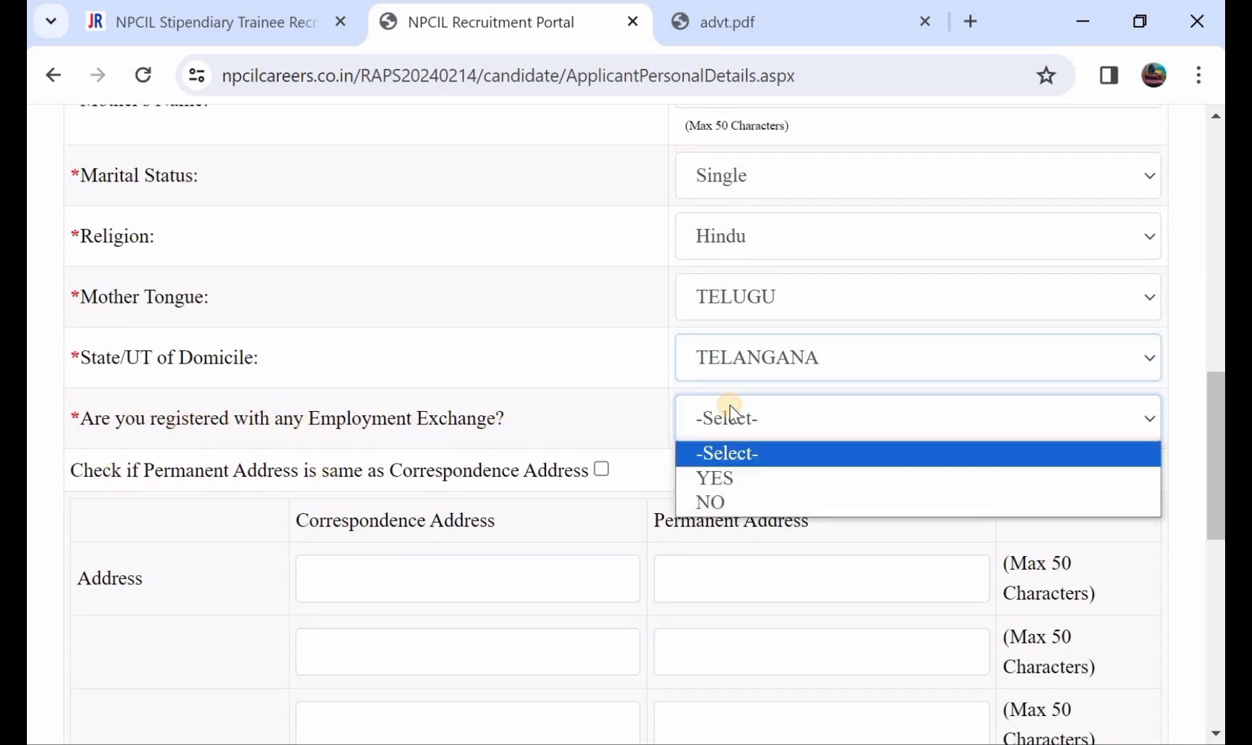
pyautogui.click(762, 499)
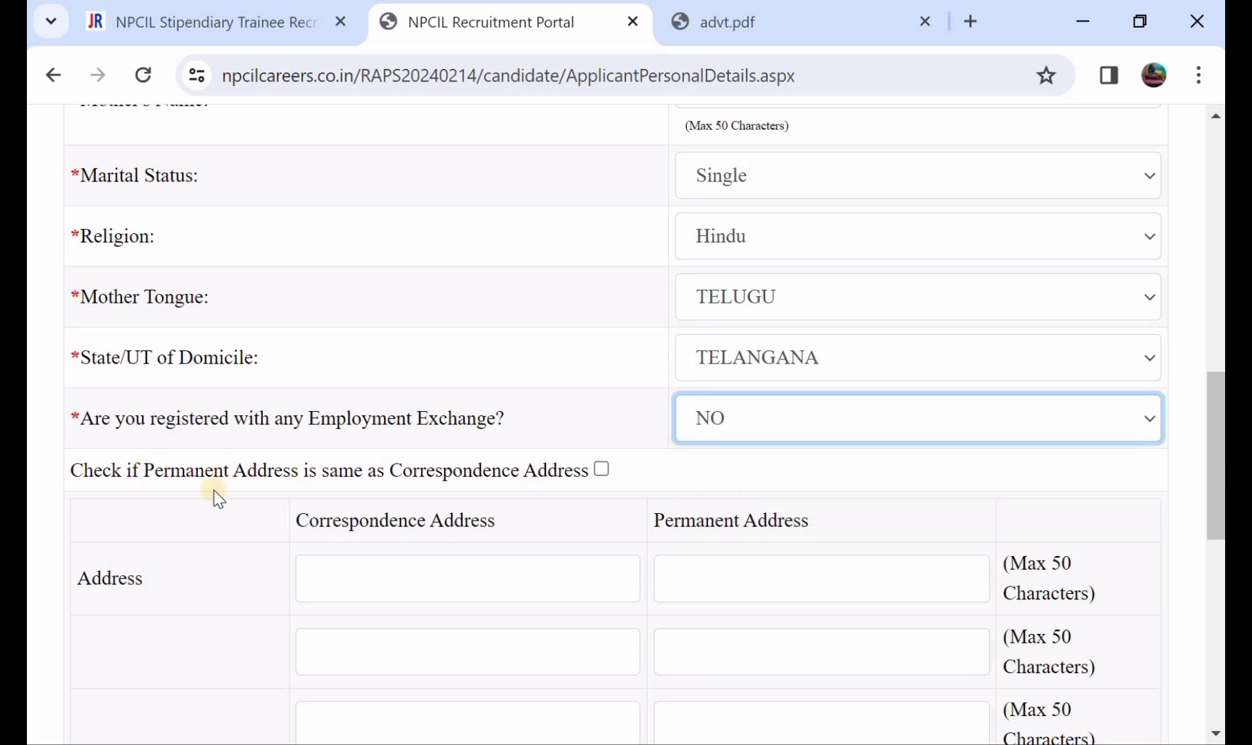
pyautogui.click(485, 498)
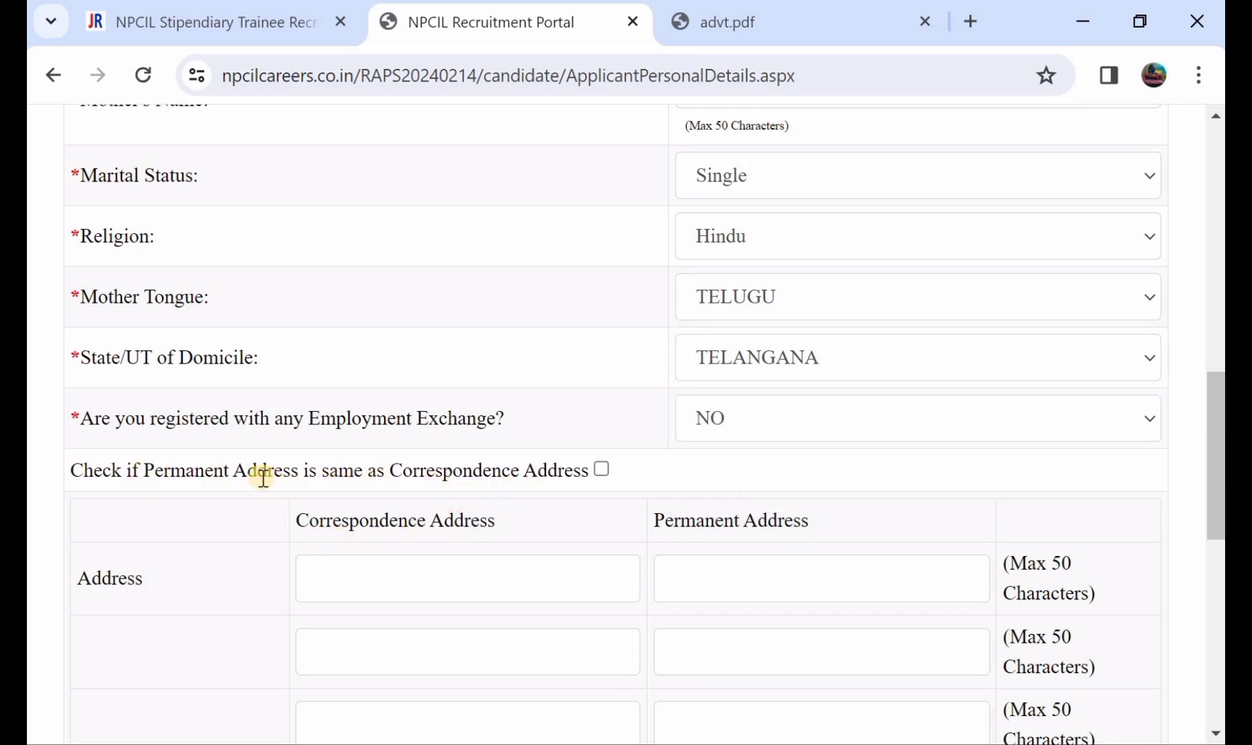
# Step: Fill in the first two lines of the correspondence address and its district, leaving the third line blank
pyautogui.scroll(-2, 481, 515)
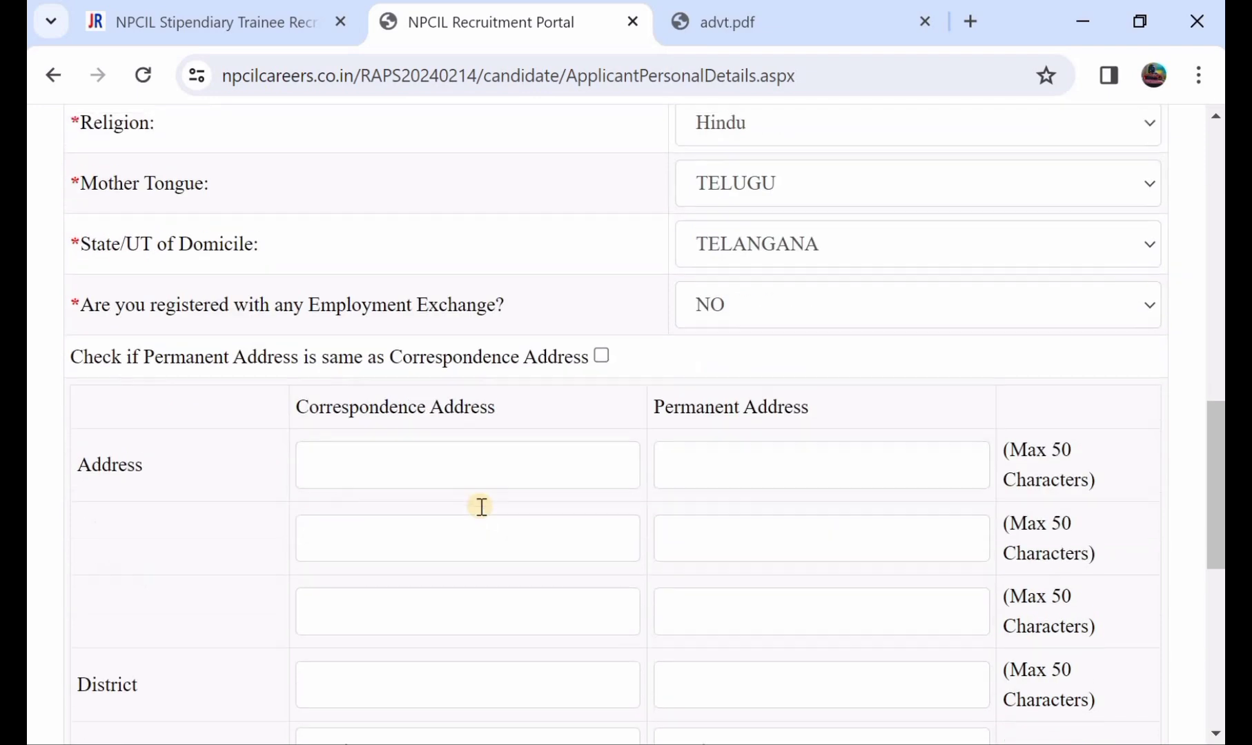
pyautogui.click(399, 455)
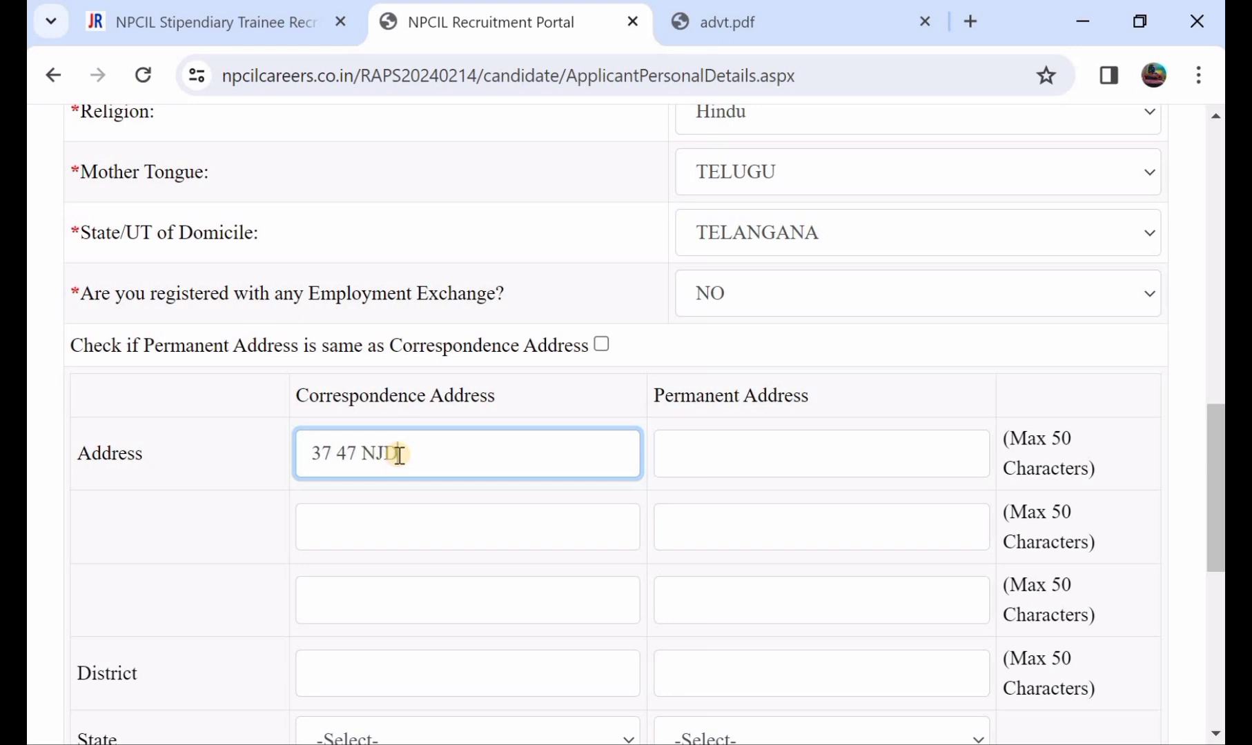
pyautogui.click(411, 528)
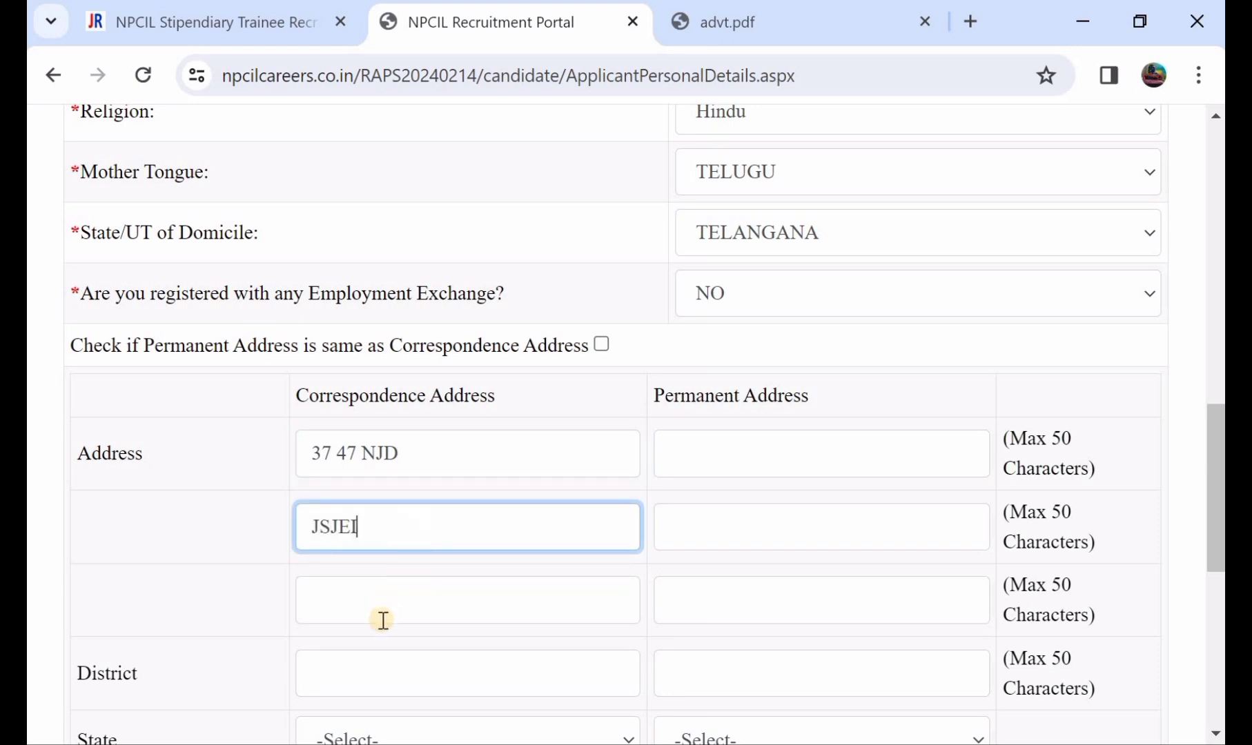
pyautogui.scroll(-1, 391, 614)
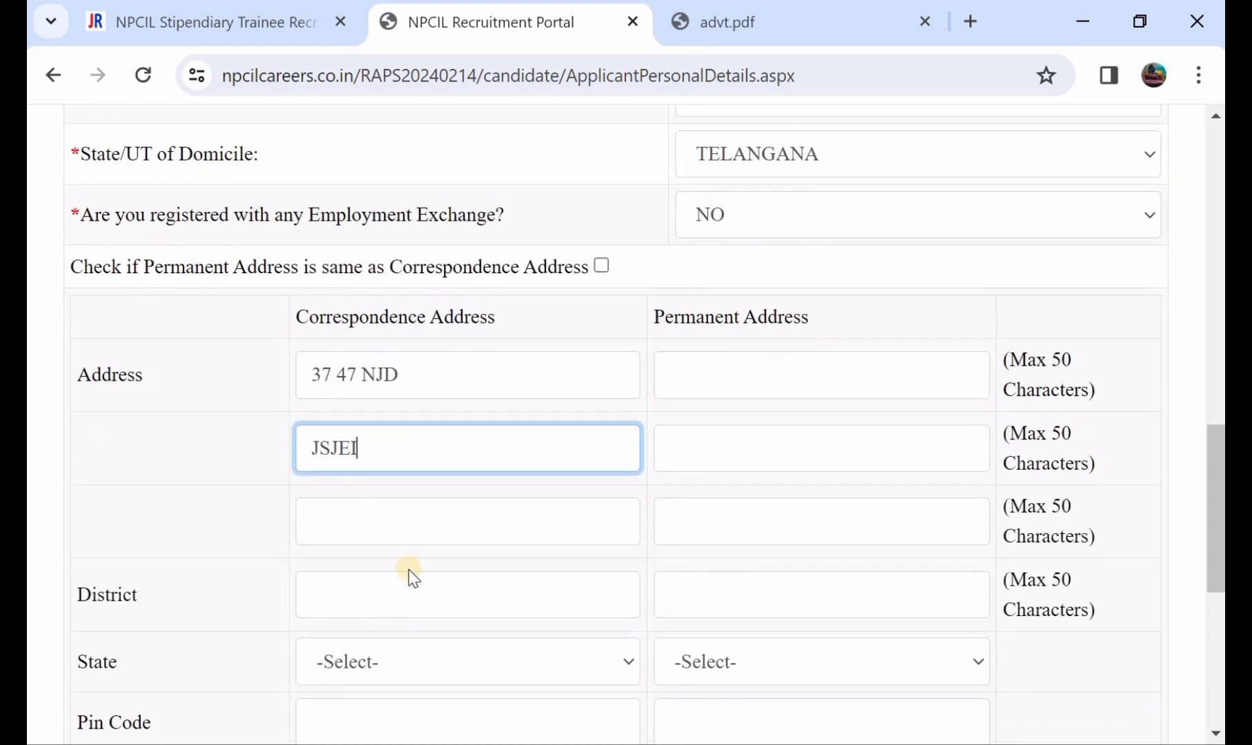
pyautogui.click(398, 593)
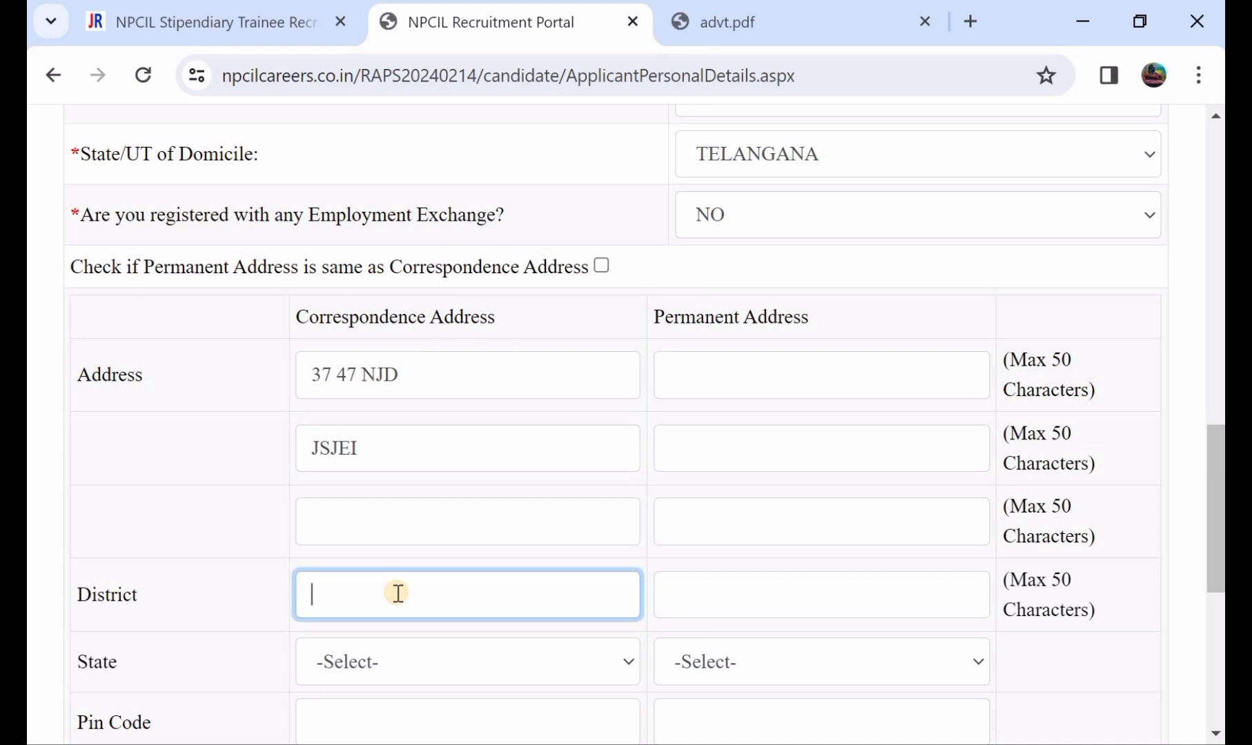
pyautogui.write('MAHABAUDAEU')
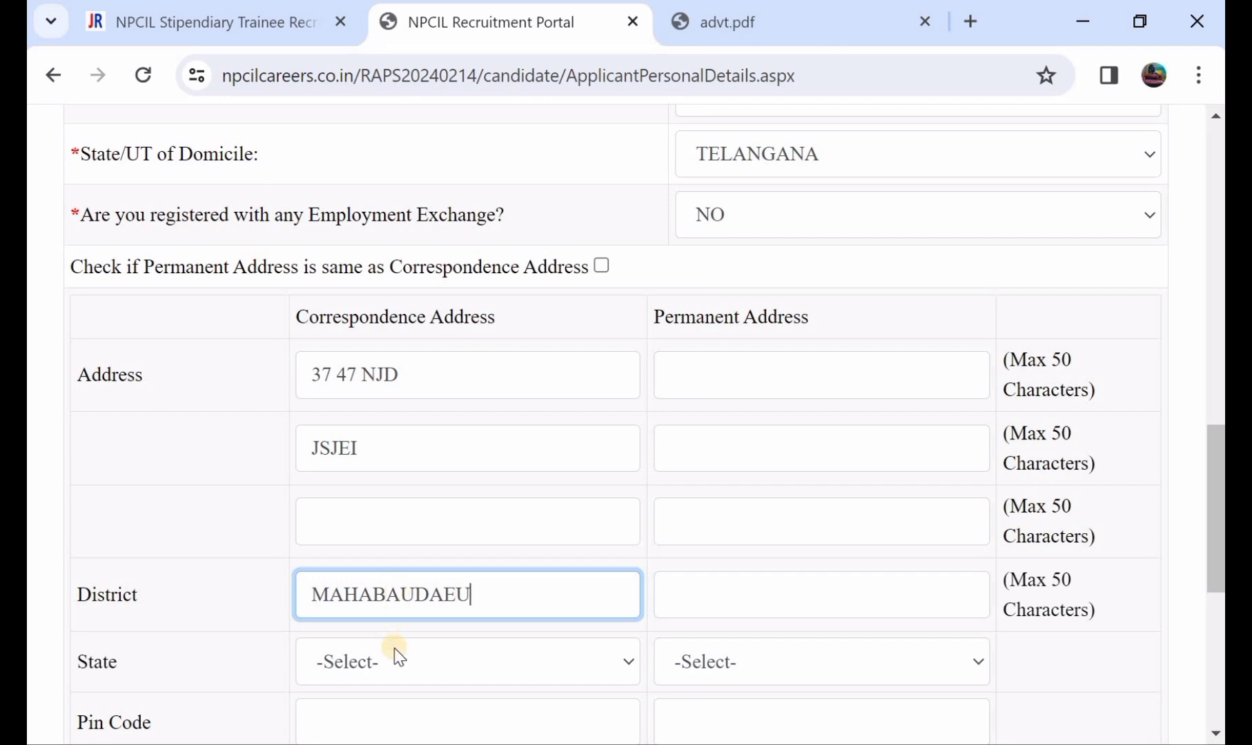
# Step: Set the correspondence address state to TELANGANA and fill in its postal PIN code
pyautogui.click(398, 659)
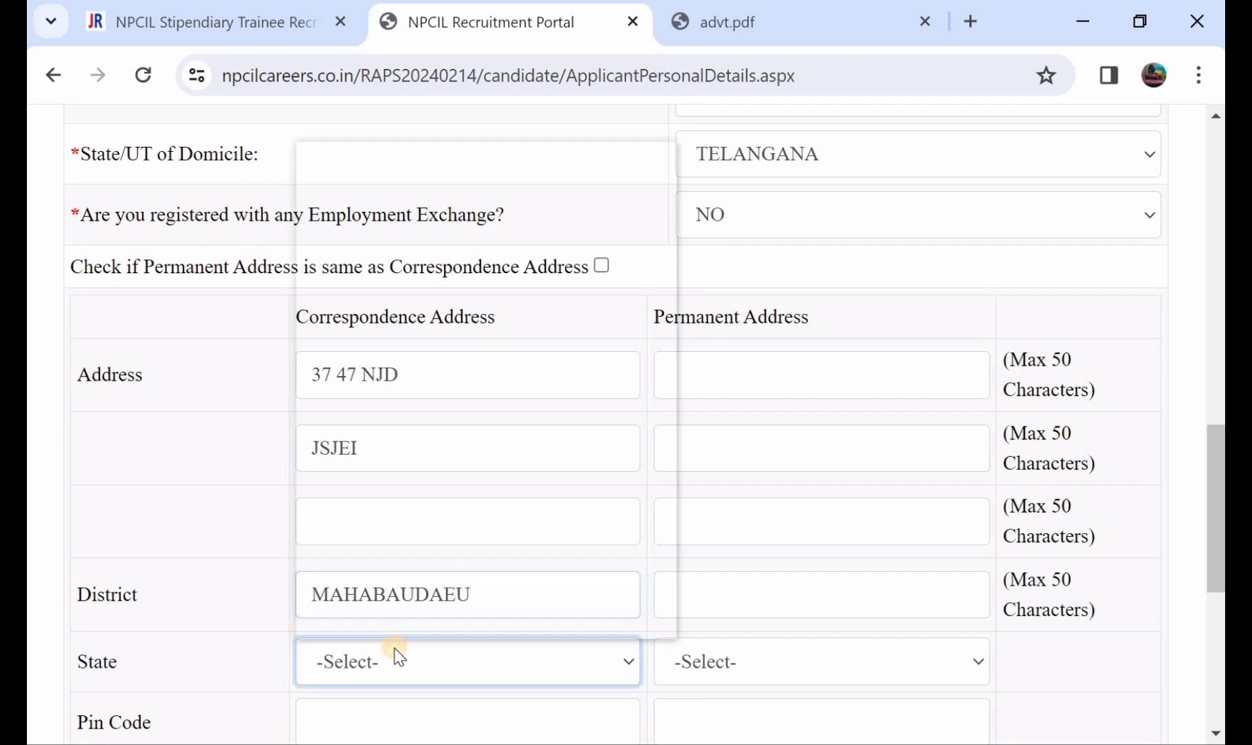
pyautogui.scroll(-5, 445, 441)
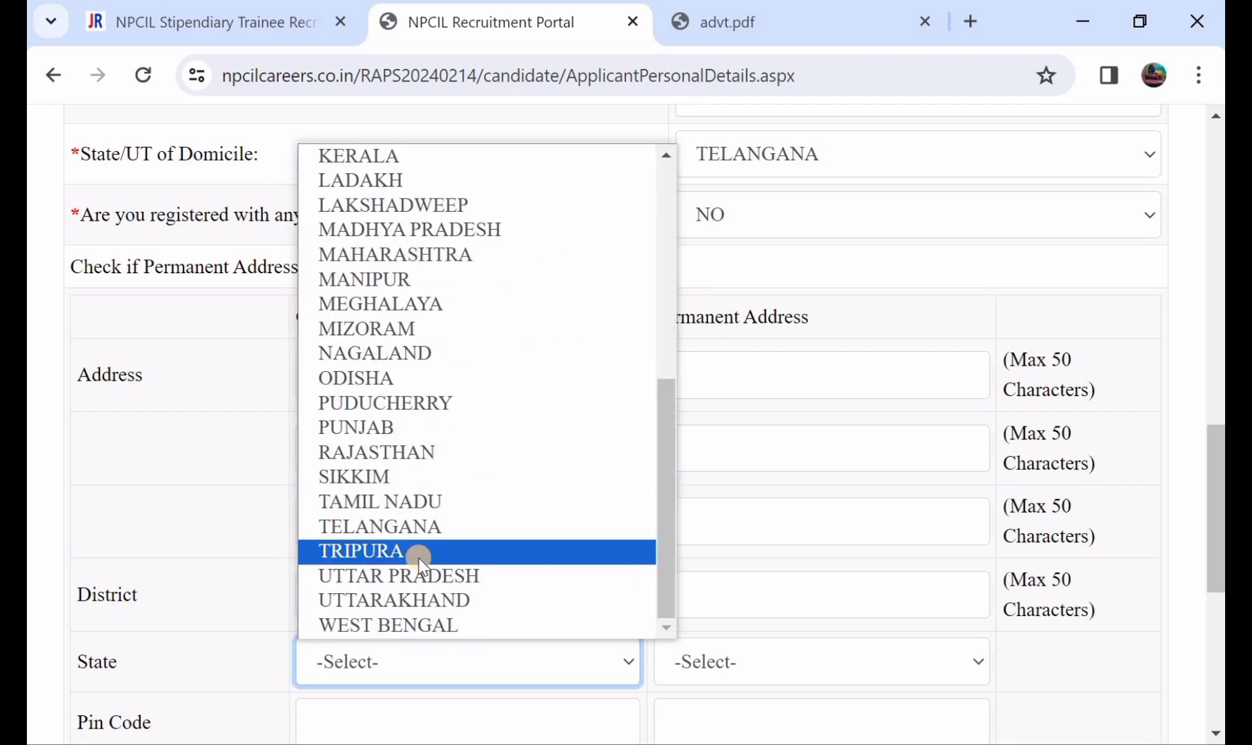
pyautogui.click(447, 529)
pyautogui.scroll(-3, 447, 536)
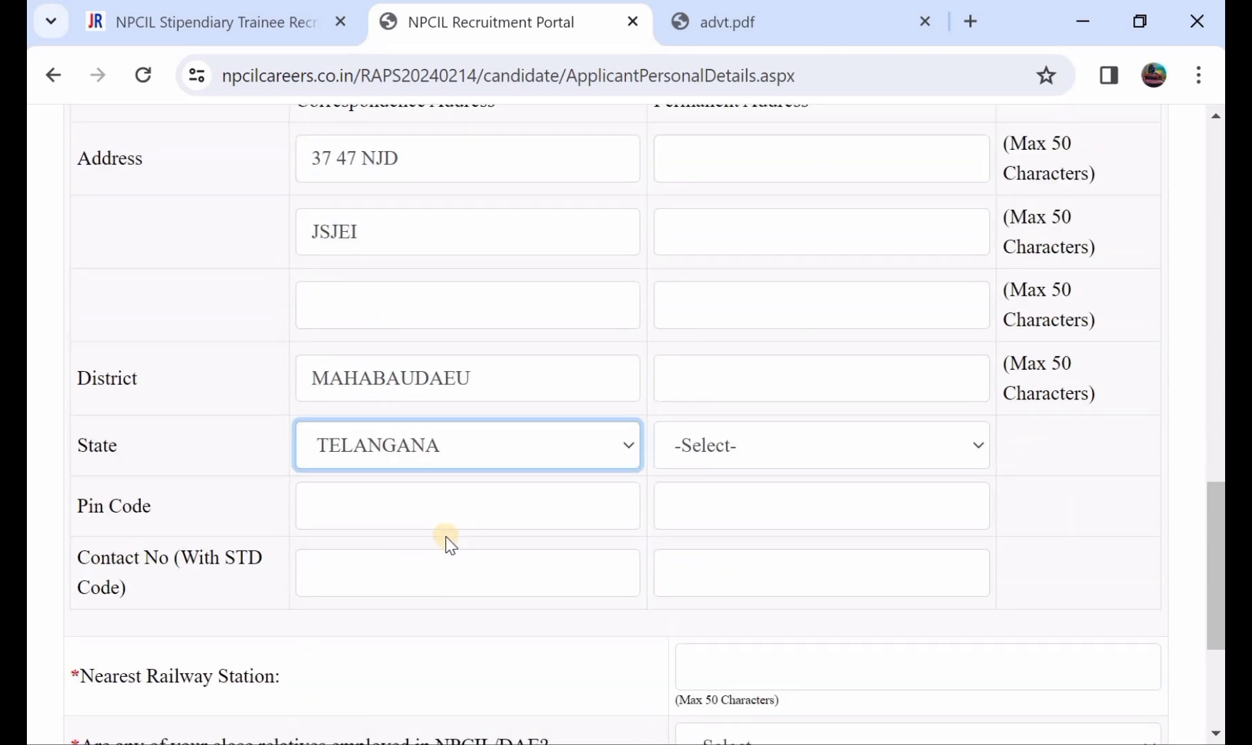
pyautogui.click(422, 514)
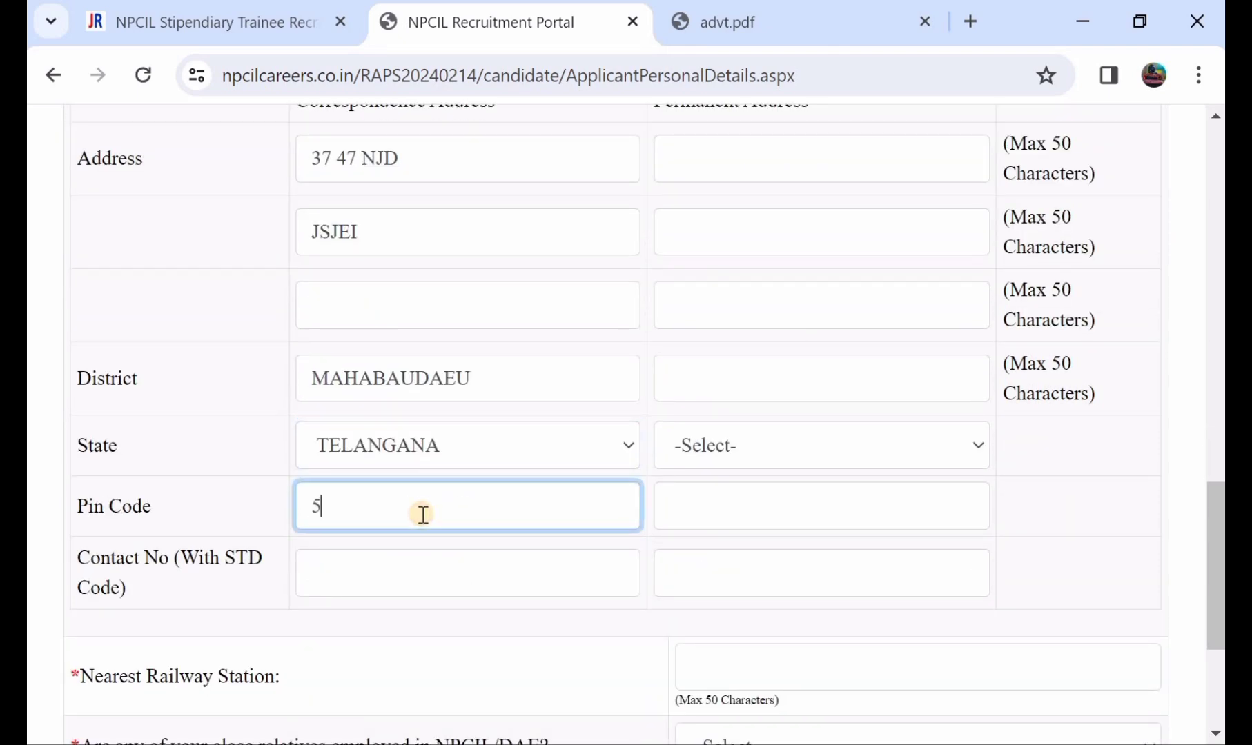
pyautogui.write('506101')
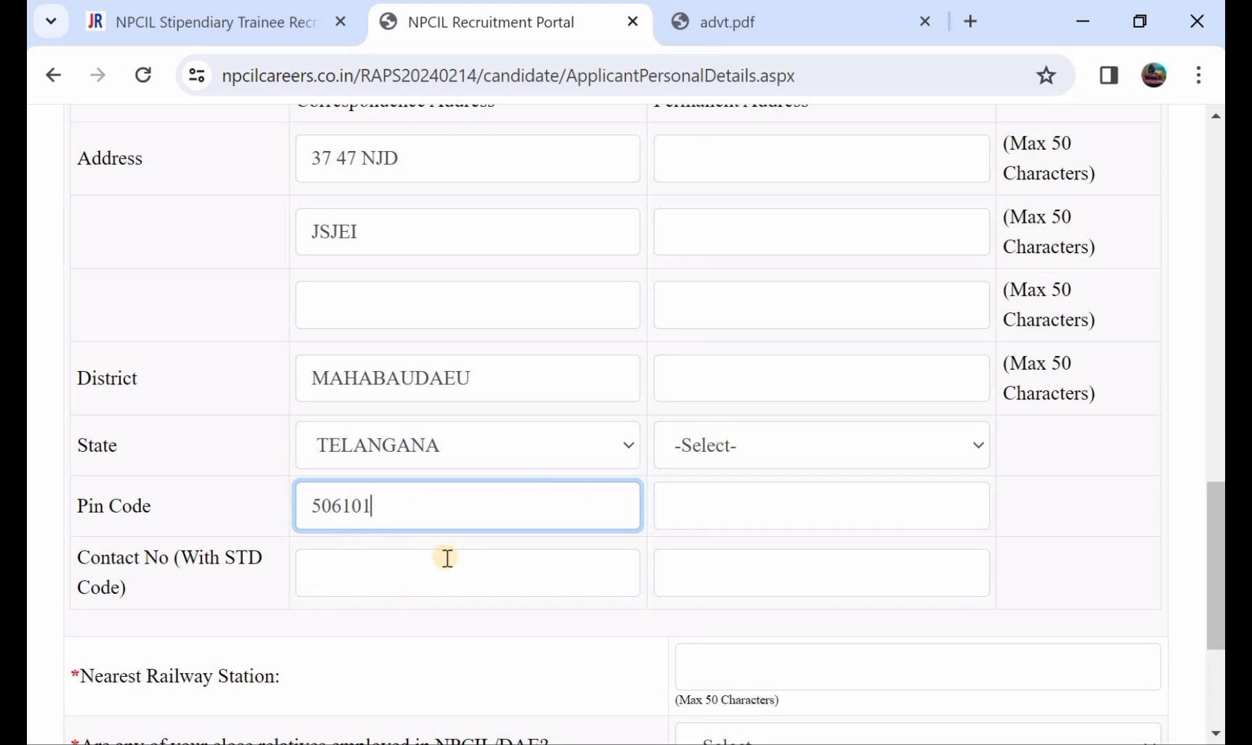
# Step: Mark the permanent address as the same as the correspondence address and check the copied address fields
pyautogui.scroll(2, 522, 492)
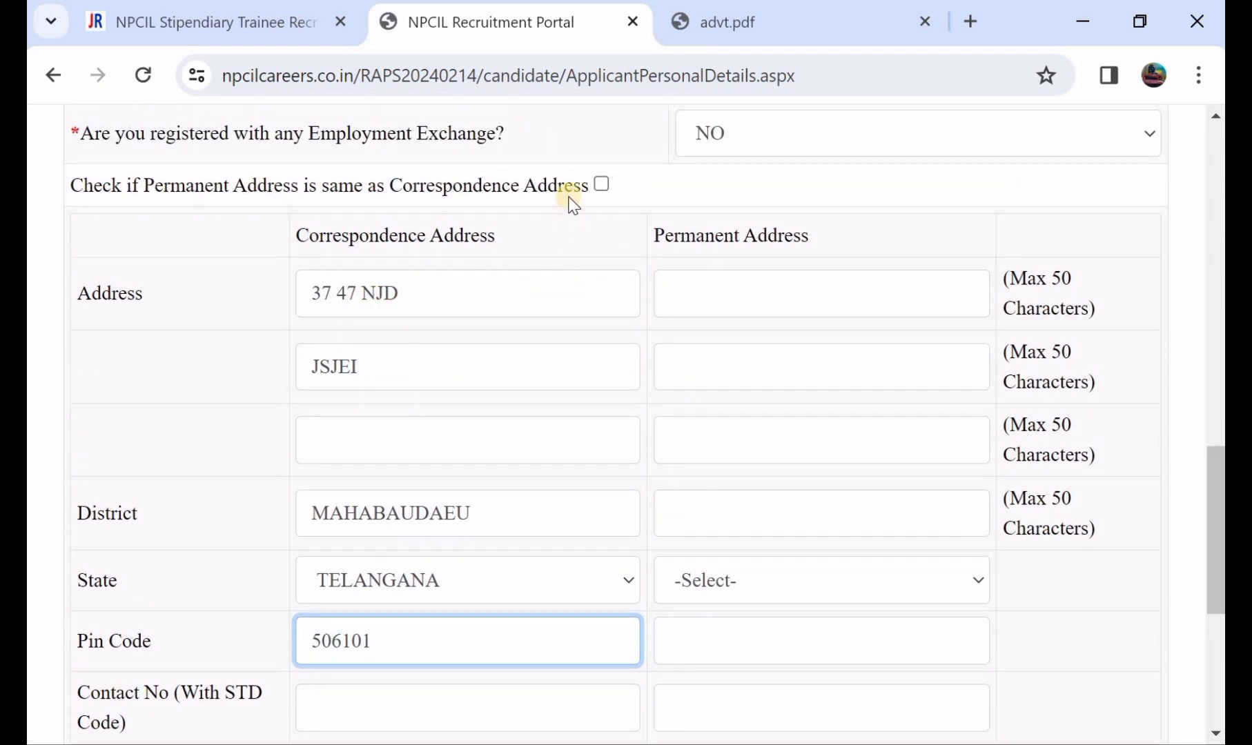
pyautogui.click(602, 185)
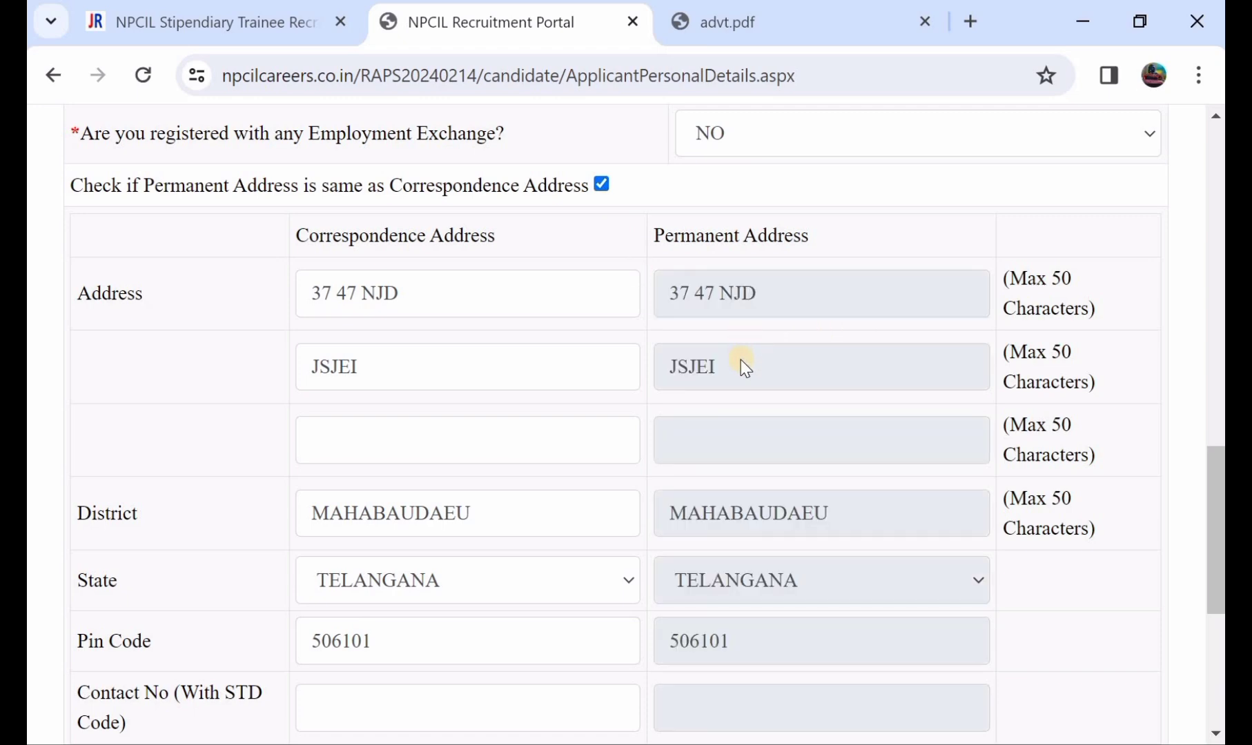
pyautogui.scroll(-2, 740, 360)
pyautogui.scroll(2, 740, 360)
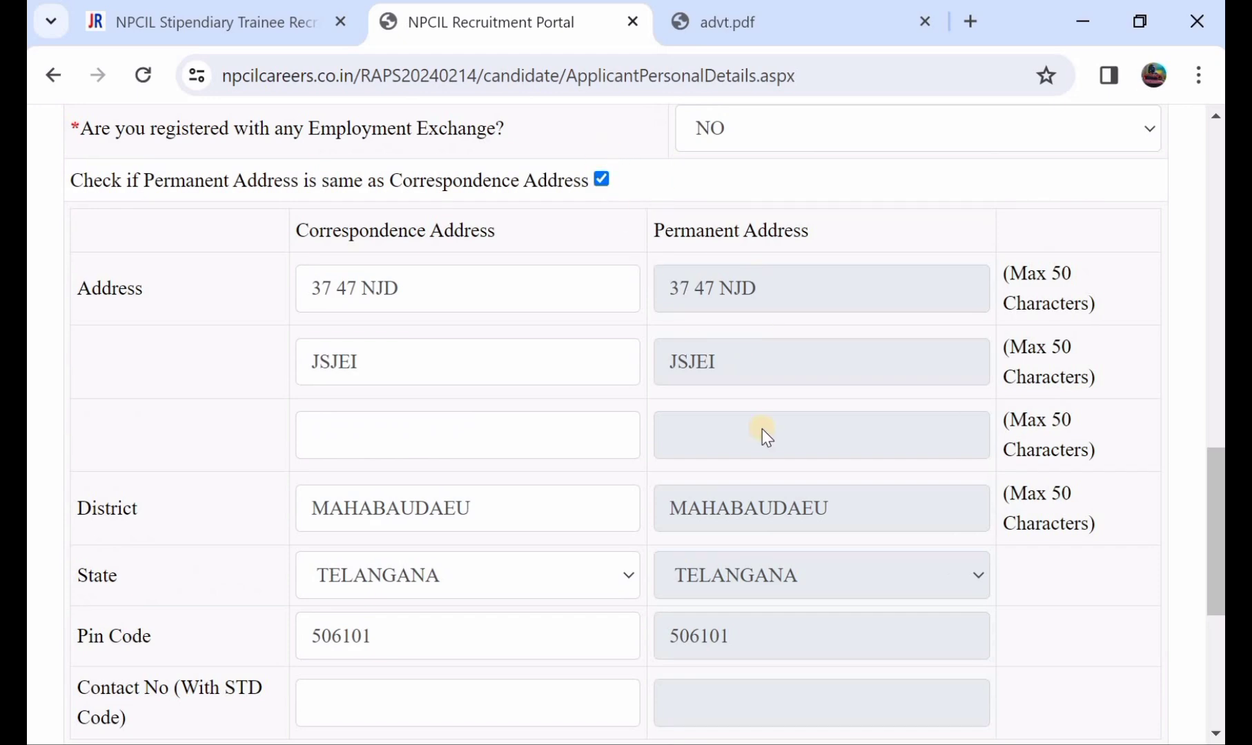
# Step: Enter ESARAMUDRAM as the nearest railway station and answer NO for close relatives employed in NPCIL/DAE
pyautogui.scroll(-5, 762, 429)
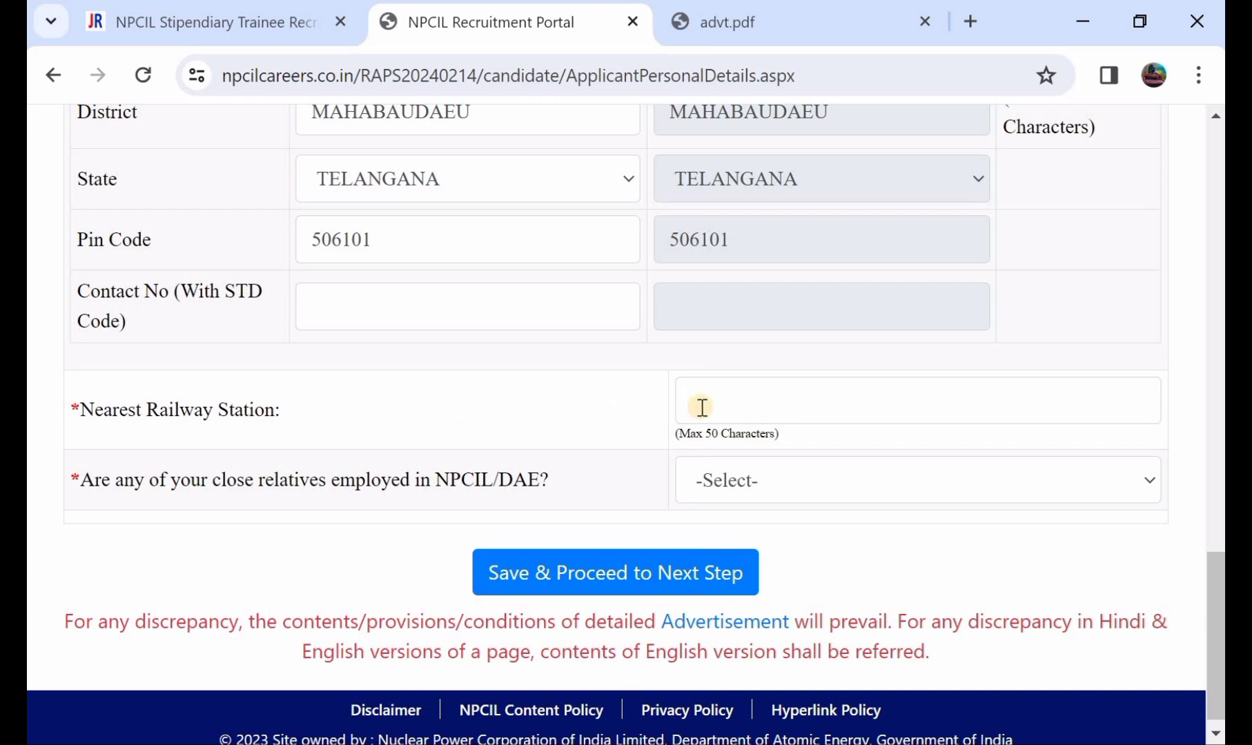
pyautogui.click(749, 396)
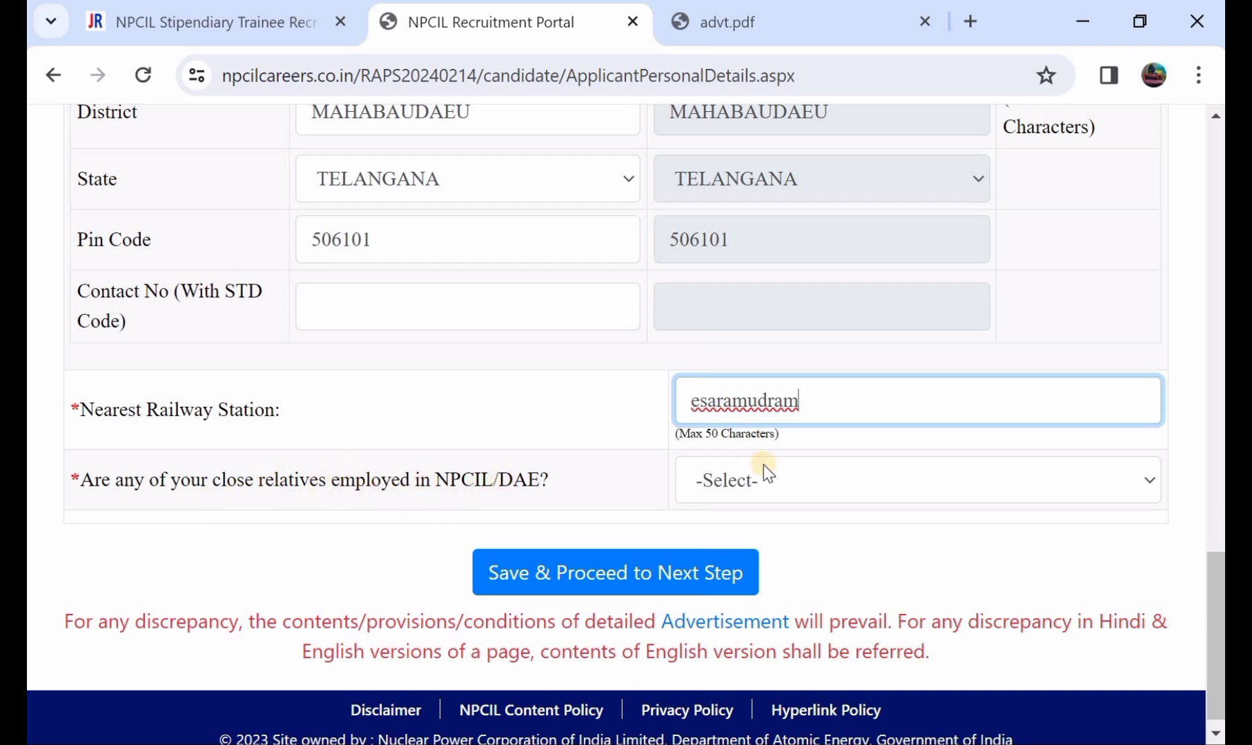
pyautogui.click(777, 483)
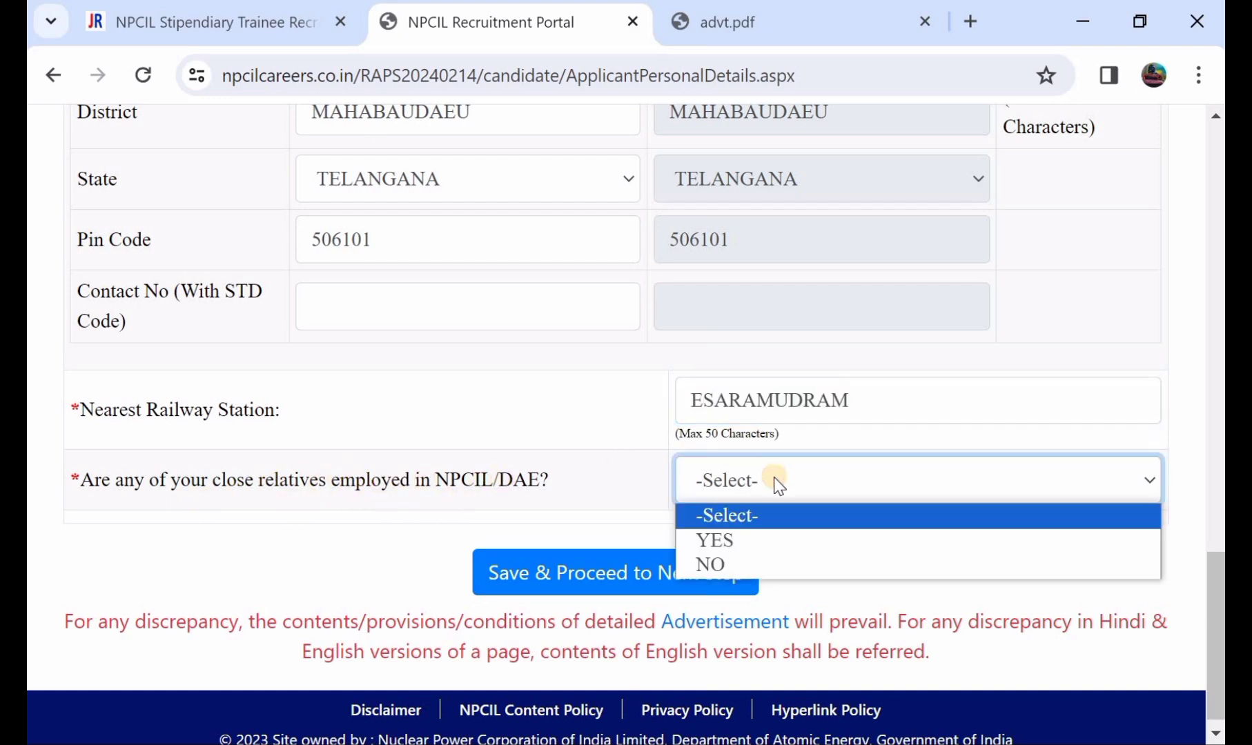
pyautogui.click(826, 559)
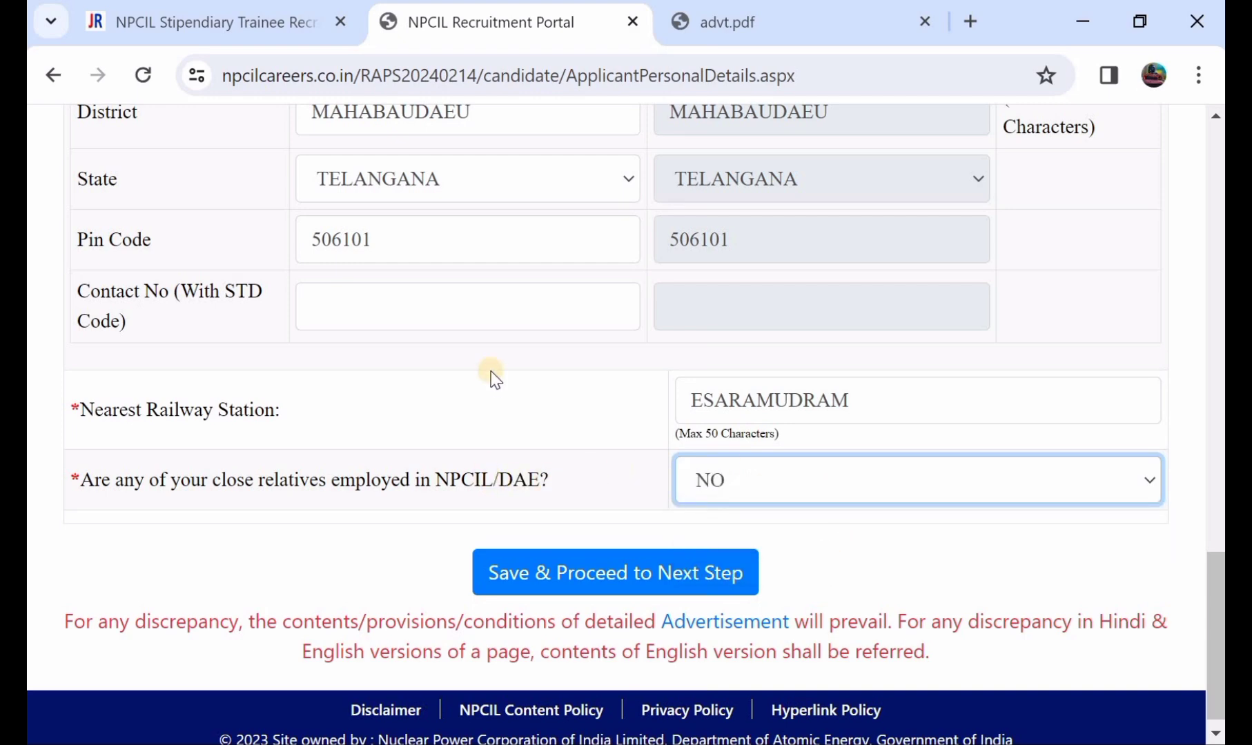
# Step: Look over the completed personal details, save them and proceed to the photo and signature upload
pyautogui.scroll(4, 491, 376)
pyautogui.scroll(-4, 491, 372)
pyautogui.click(538, 542)
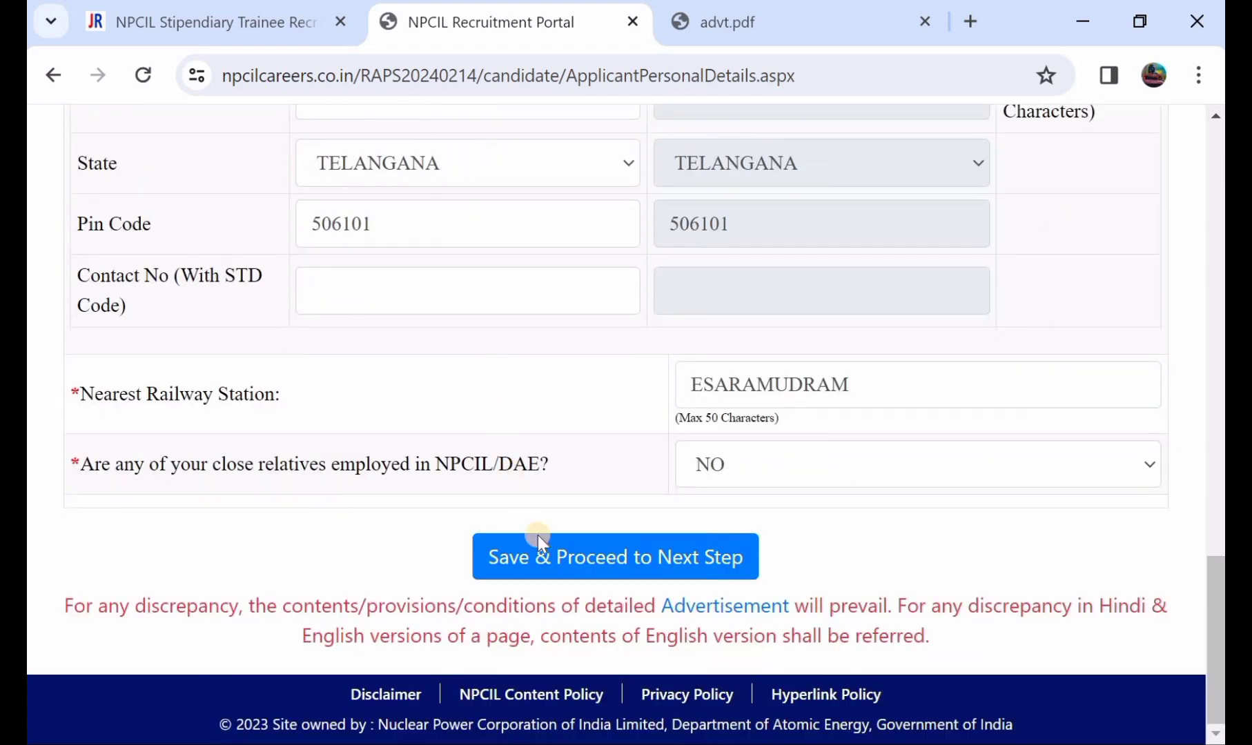
pyautogui.click(658, 557)
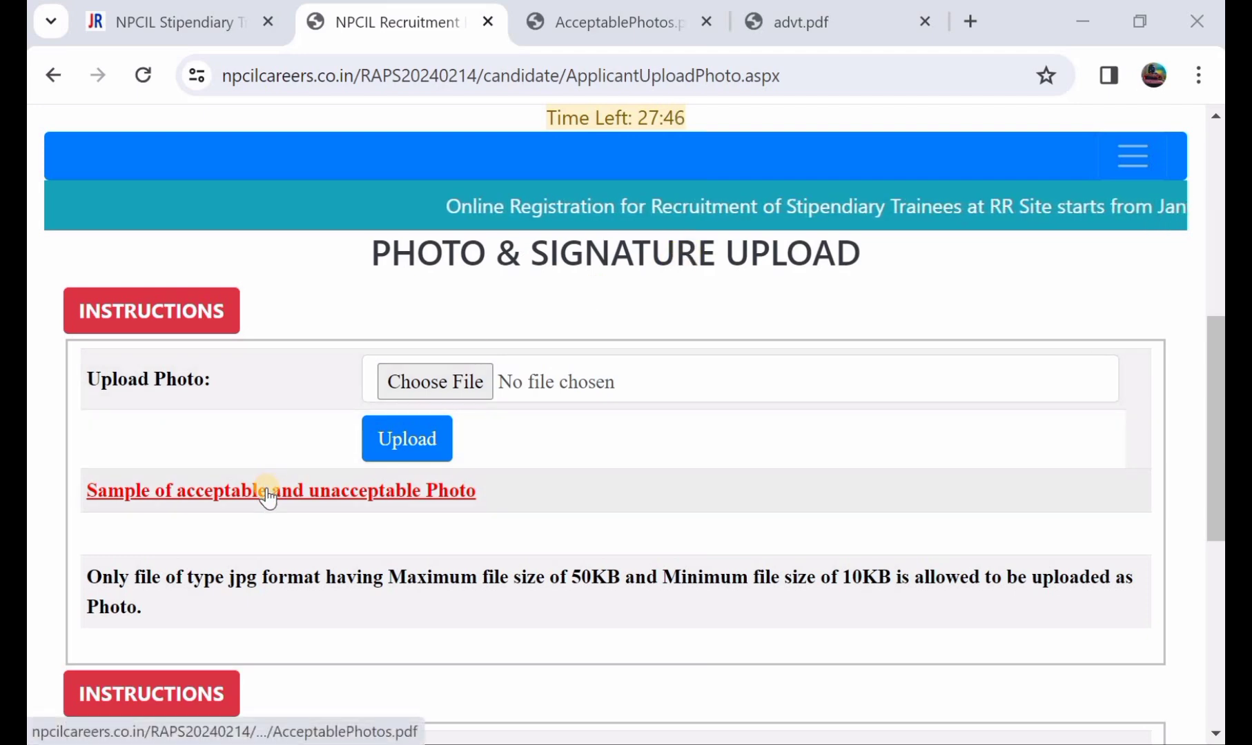
# Step: Examine the acceptable and unacceptable photo samples in AcceptablePhotos.pdf, then return to the upload page
pyautogui.click(587, 30)
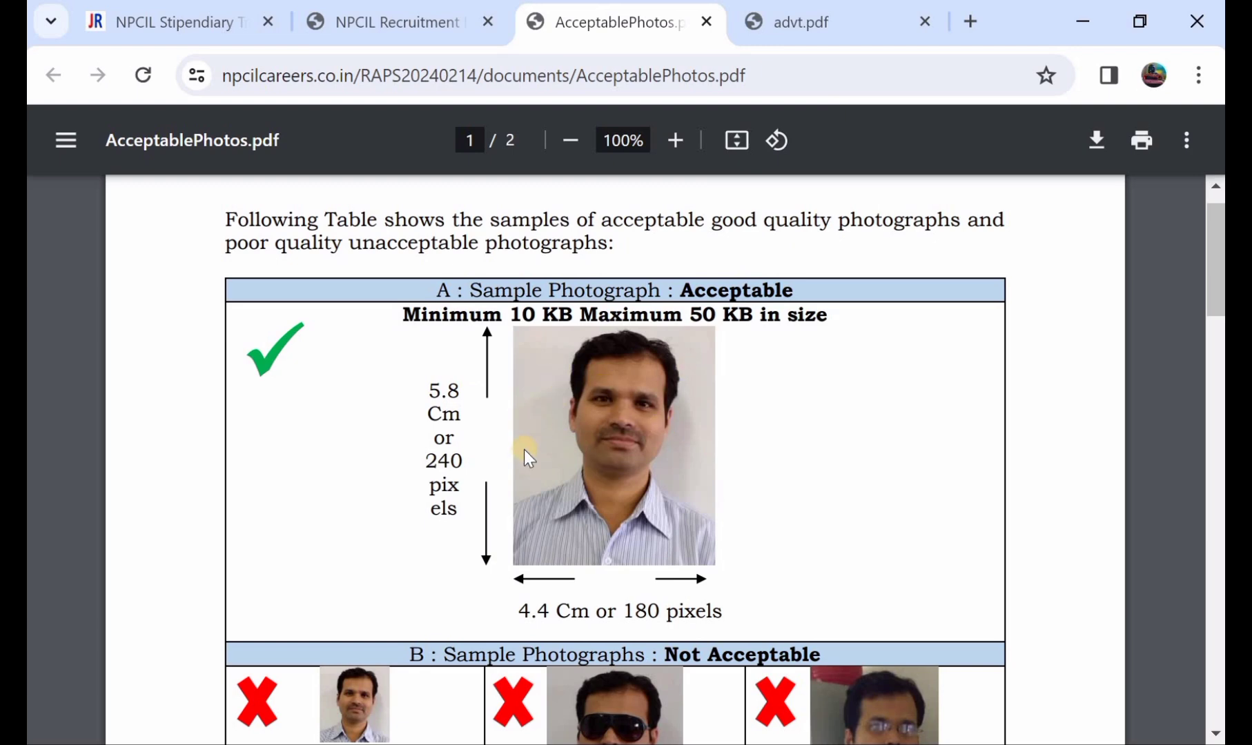
pyautogui.scroll(-5, 556, 401)
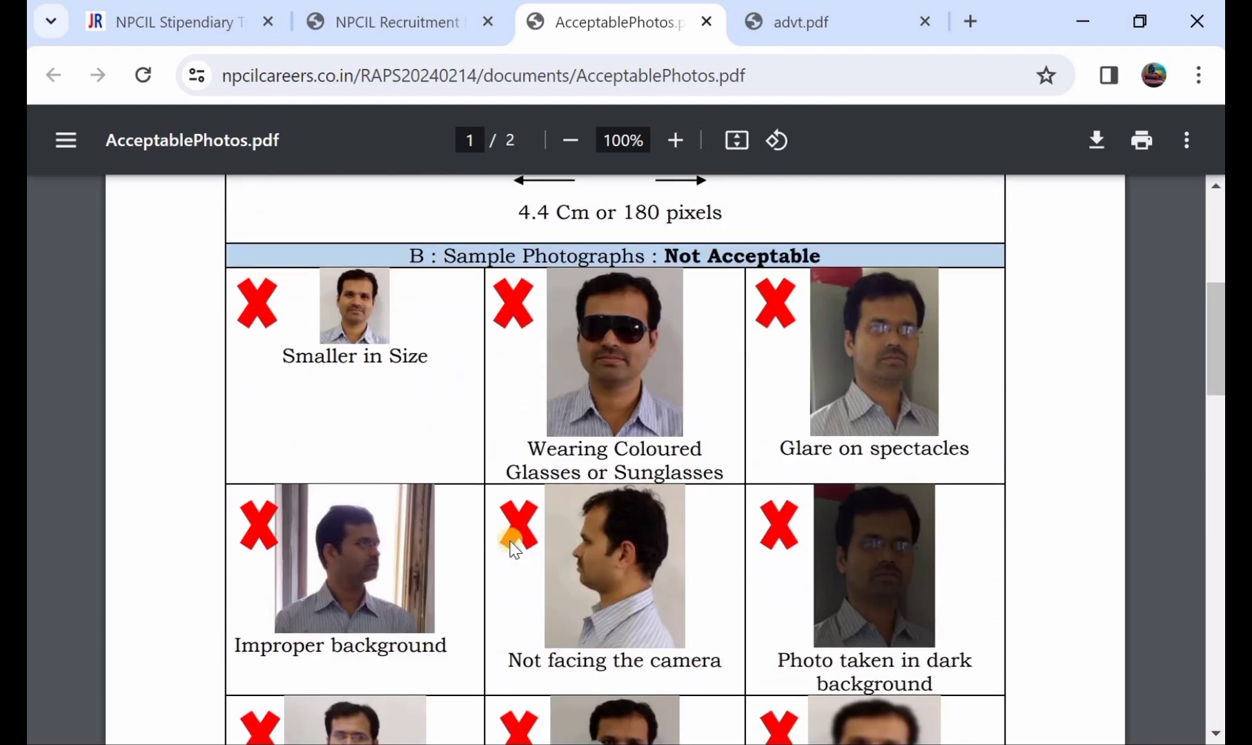
pyautogui.scroll(1, 511, 549)
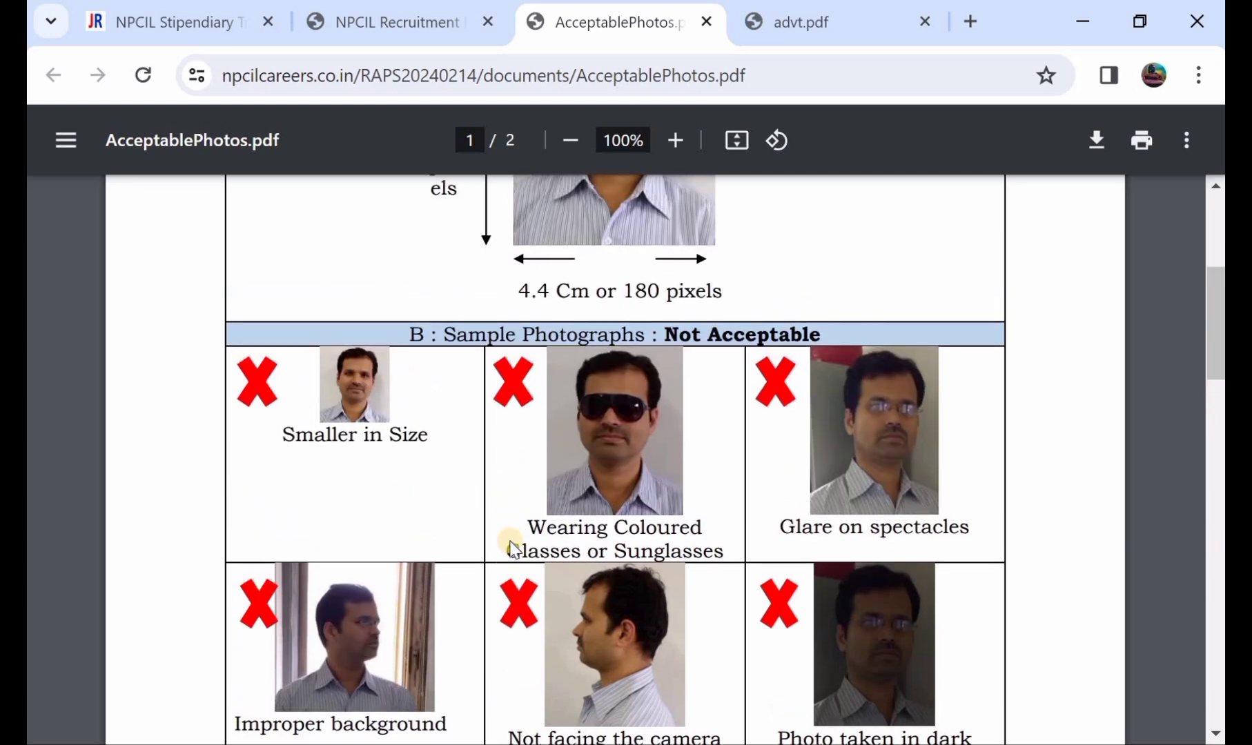
pyautogui.scroll(3, 511, 548)
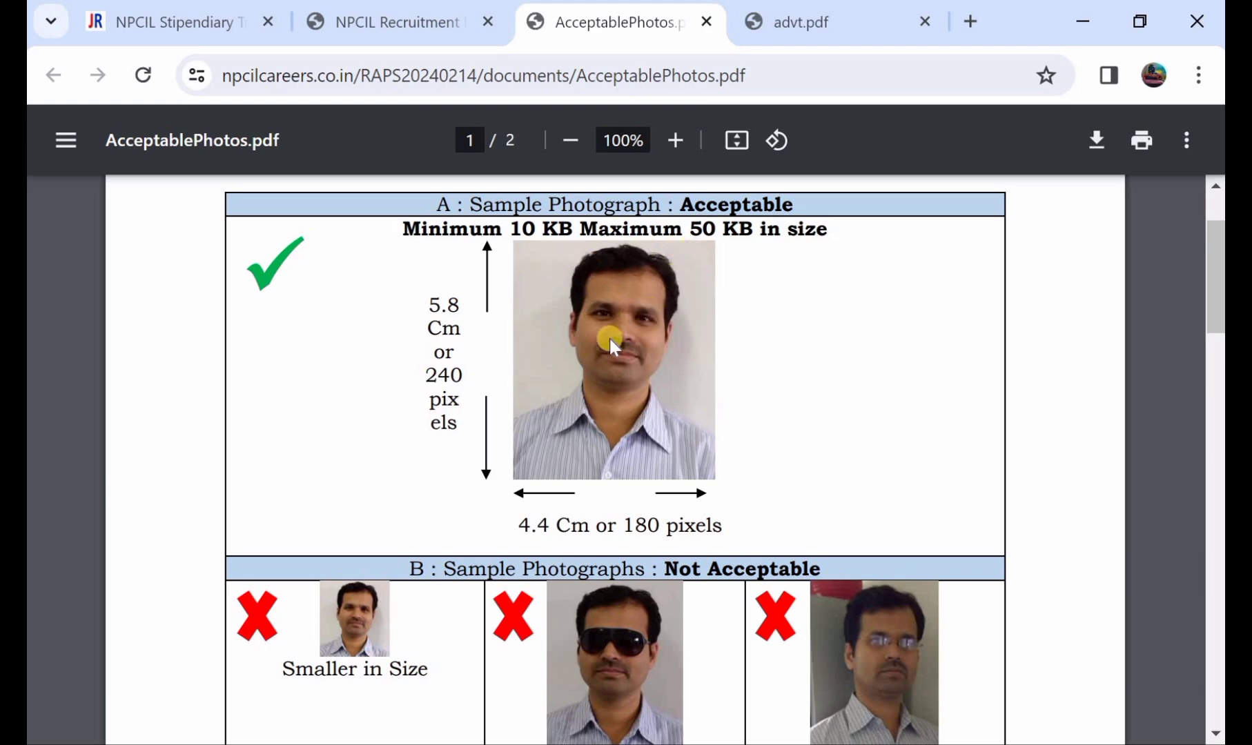
pyautogui.click(421, 24)
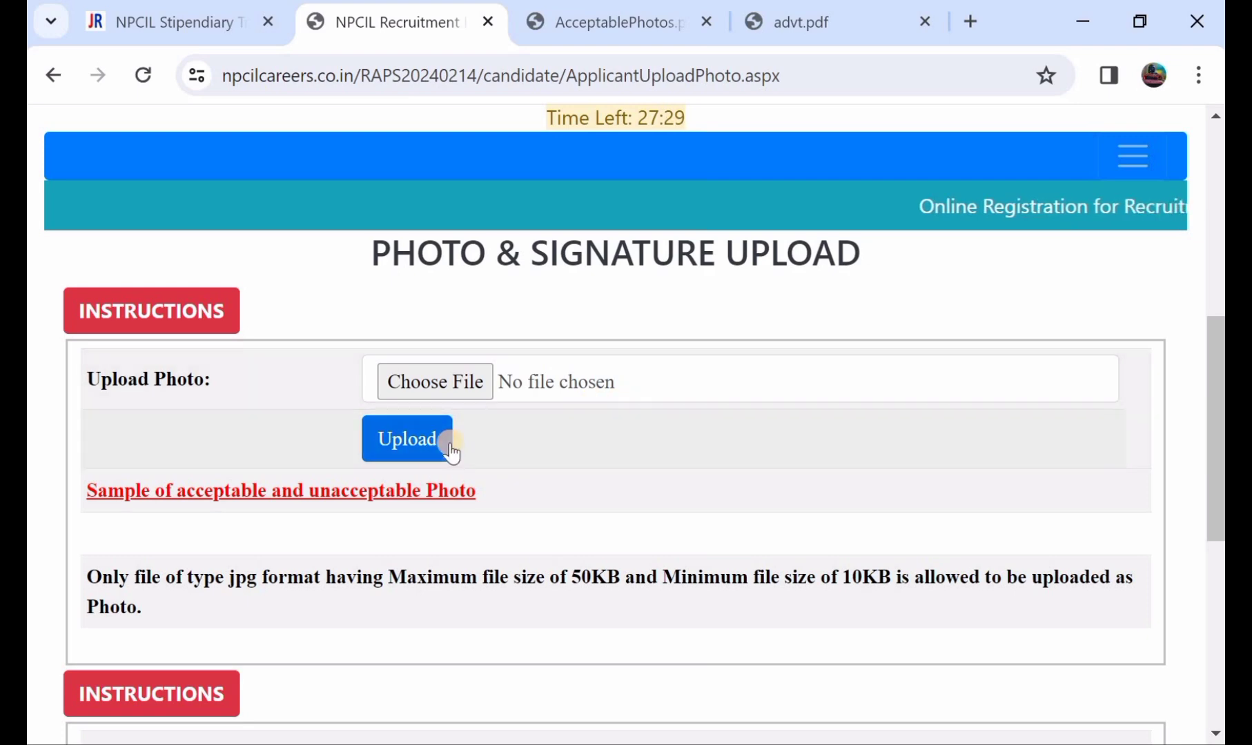
# Step: Open the signature samples document, read its upload instructions and sample signatures, and return to the upload page
pyautogui.scroll(-1, 448, 447)
pyautogui.scroll(-2, 452, 449)
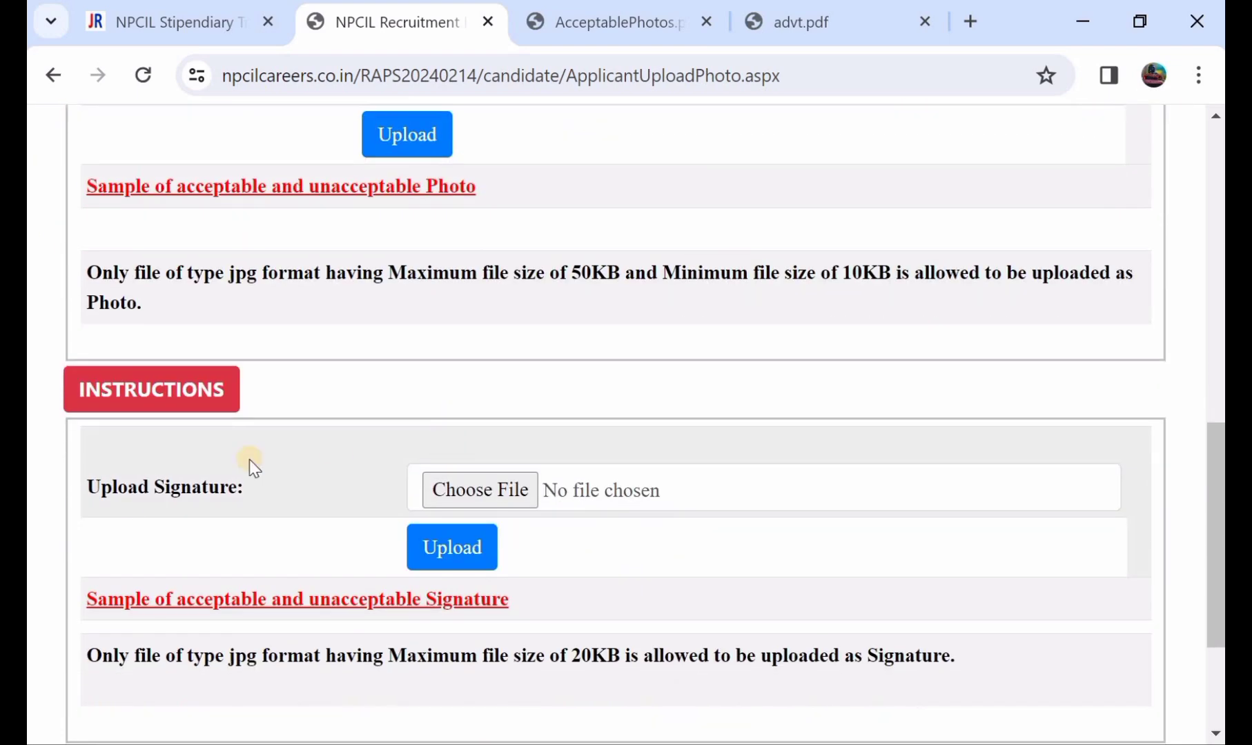
pyautogui.click(286, 603)
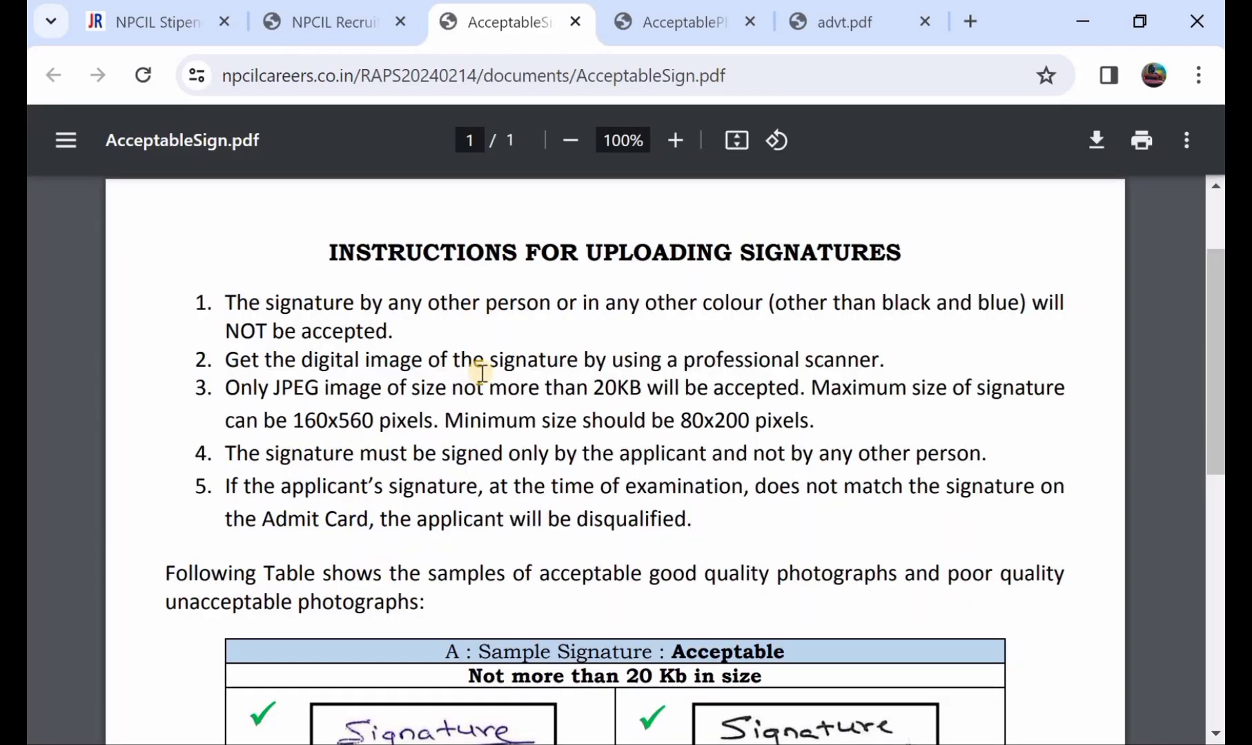
pyautogui.scroll(-4, 481, 372)
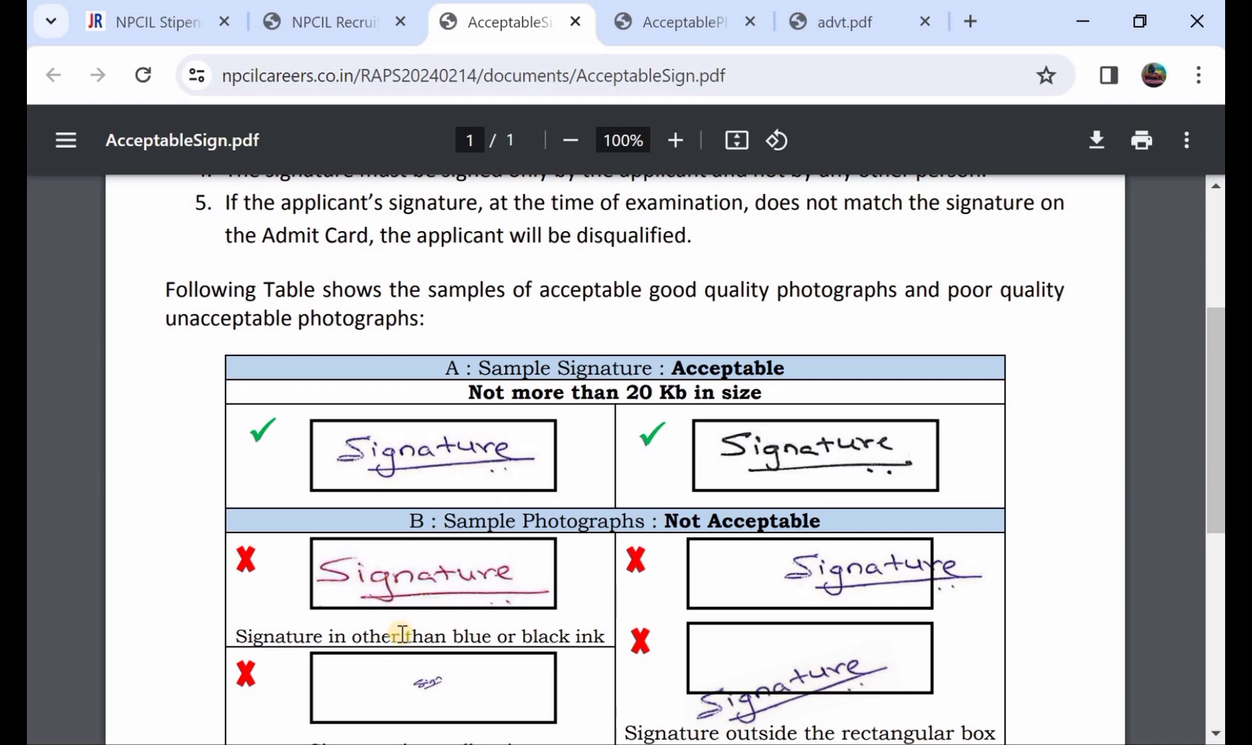
pyautogui.scroll(-1, 403, 634)
pyautogui.scroll(2, 482, 651)
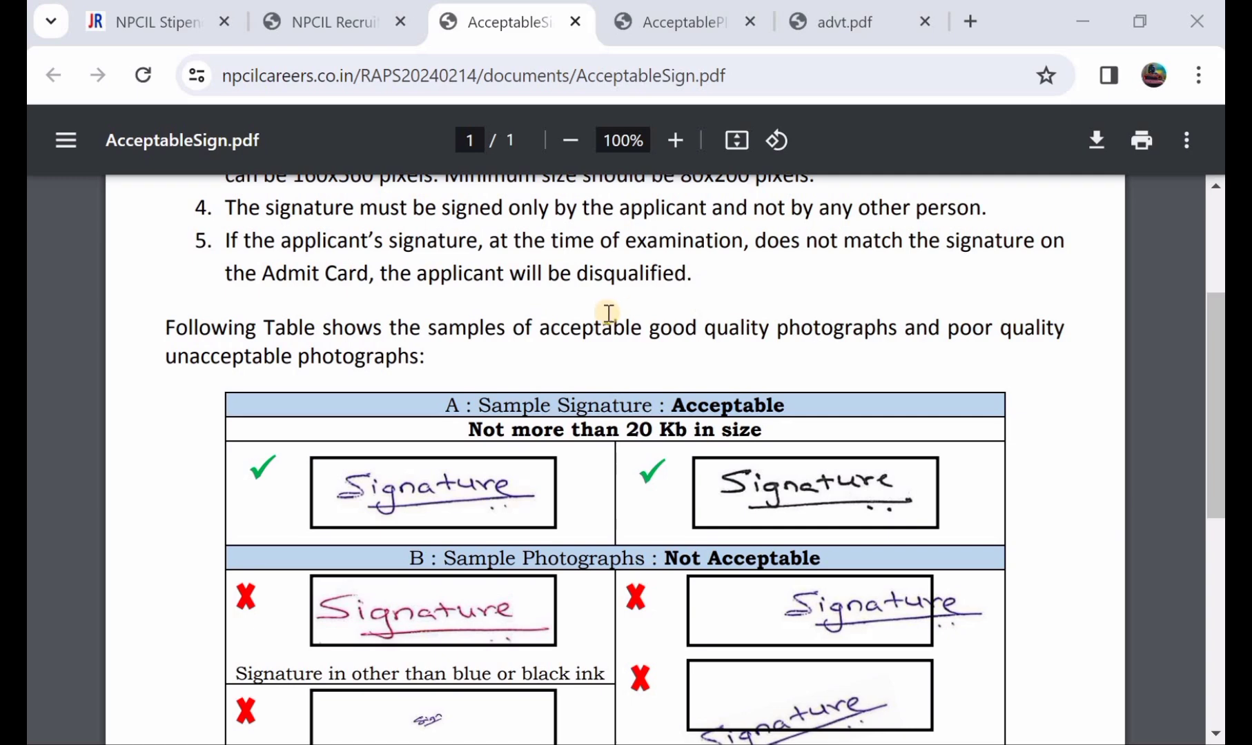
pyautogui.click(365, 18)
# Step: Check the signature upload requirements, then save the photo and signature page and proceed to the application preview
pyautogui.scroll(-1, 396, 471)
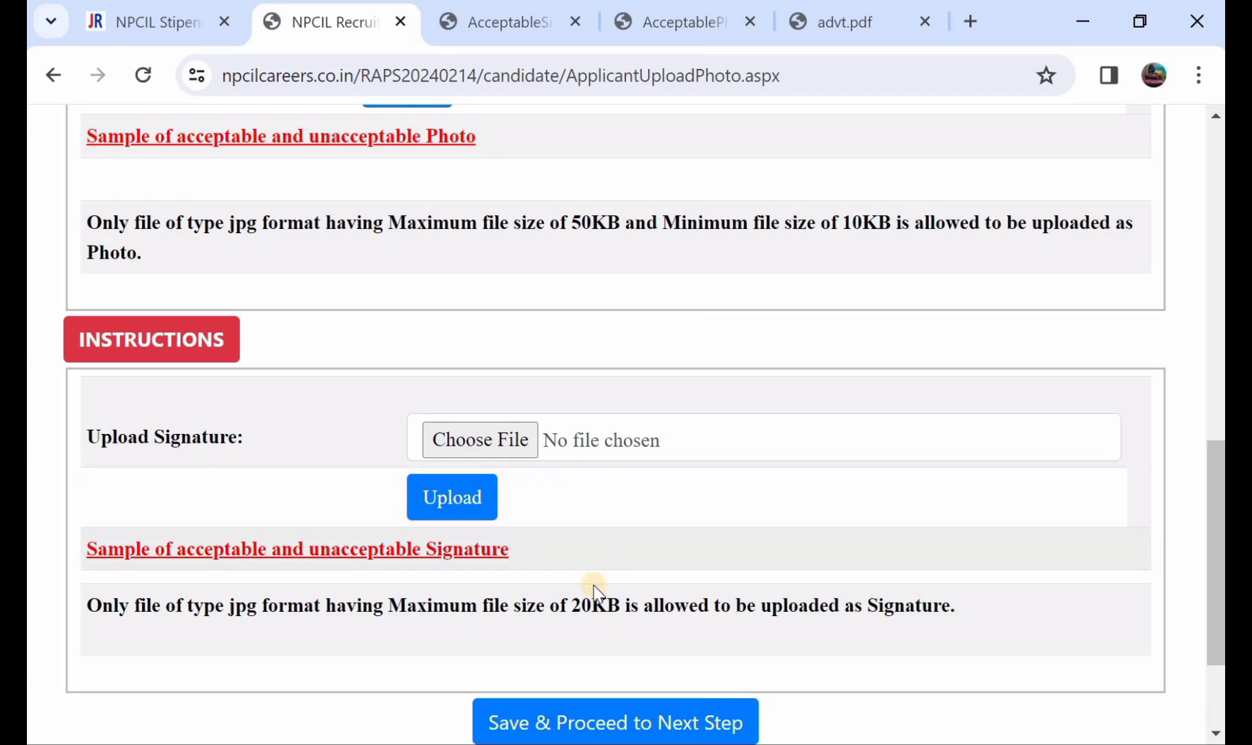
pyautogui.scroll(-1, 619, 640)
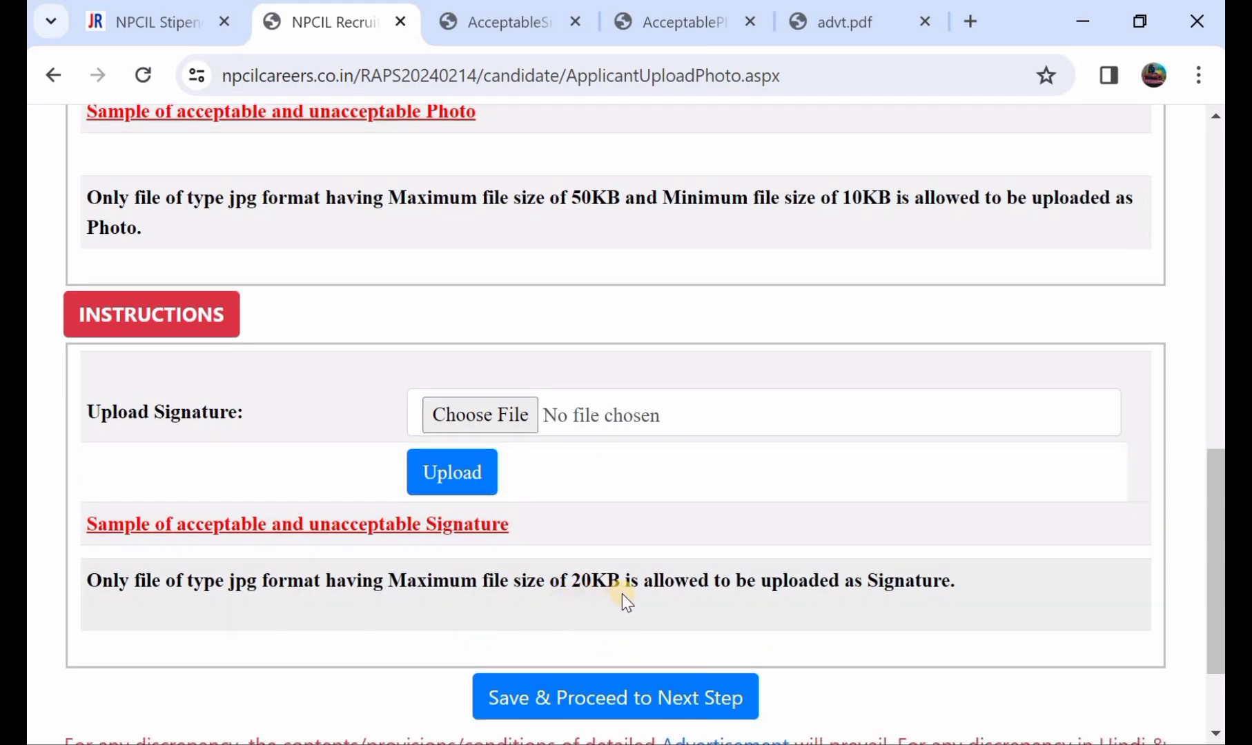
pyautogui.scroll(-1, 641, 595)
pyautogui.scroll(2, 641, 595)
pyautogui.scroll(-2, 642, 596)
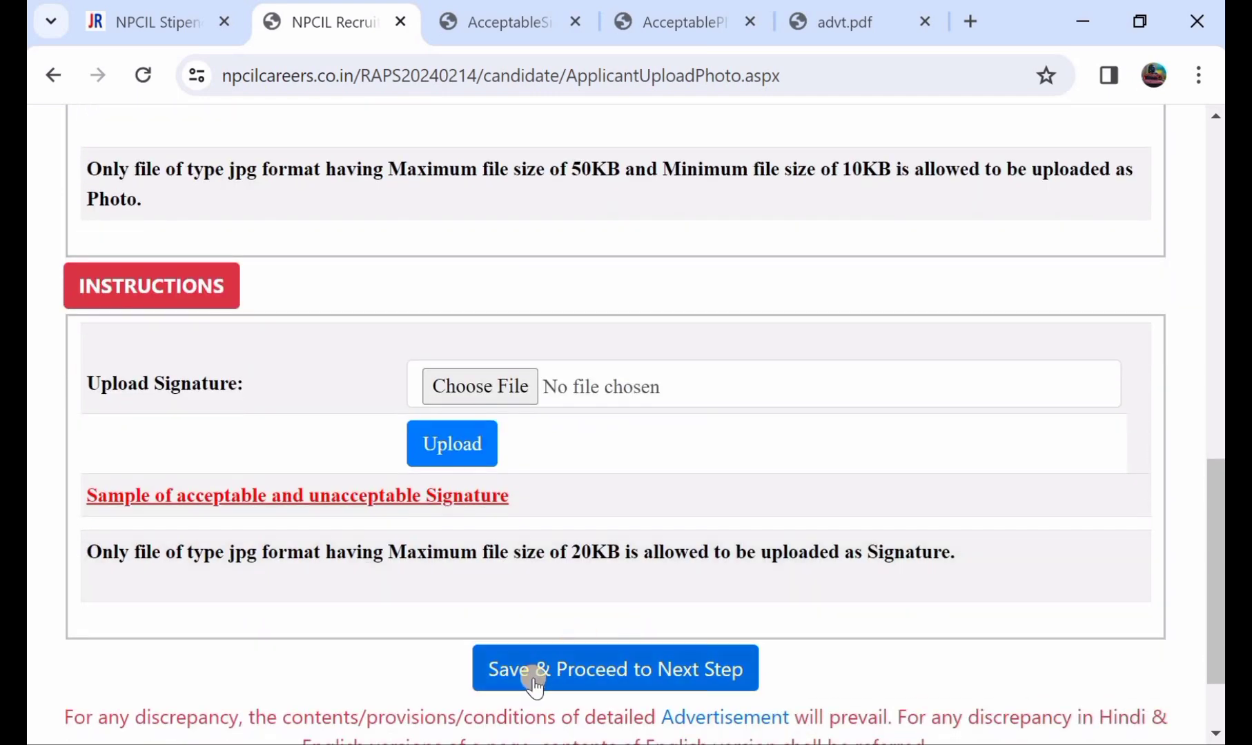
pyautogui.click(639, 667)
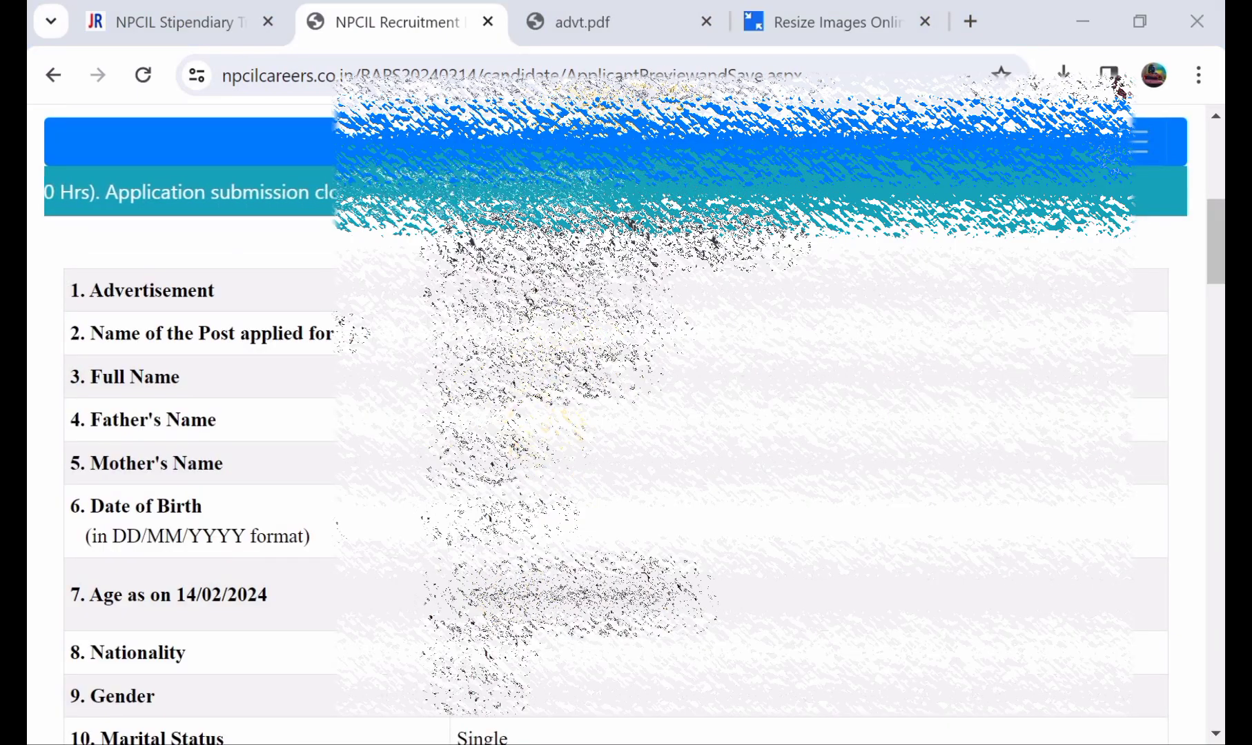
# Step: Review the application preview through to the candidate's declaration and confirm submission of the application
pyautogui.scroll(-3, 614, 414)
pyautogui.scroll(-10, 614, 414)
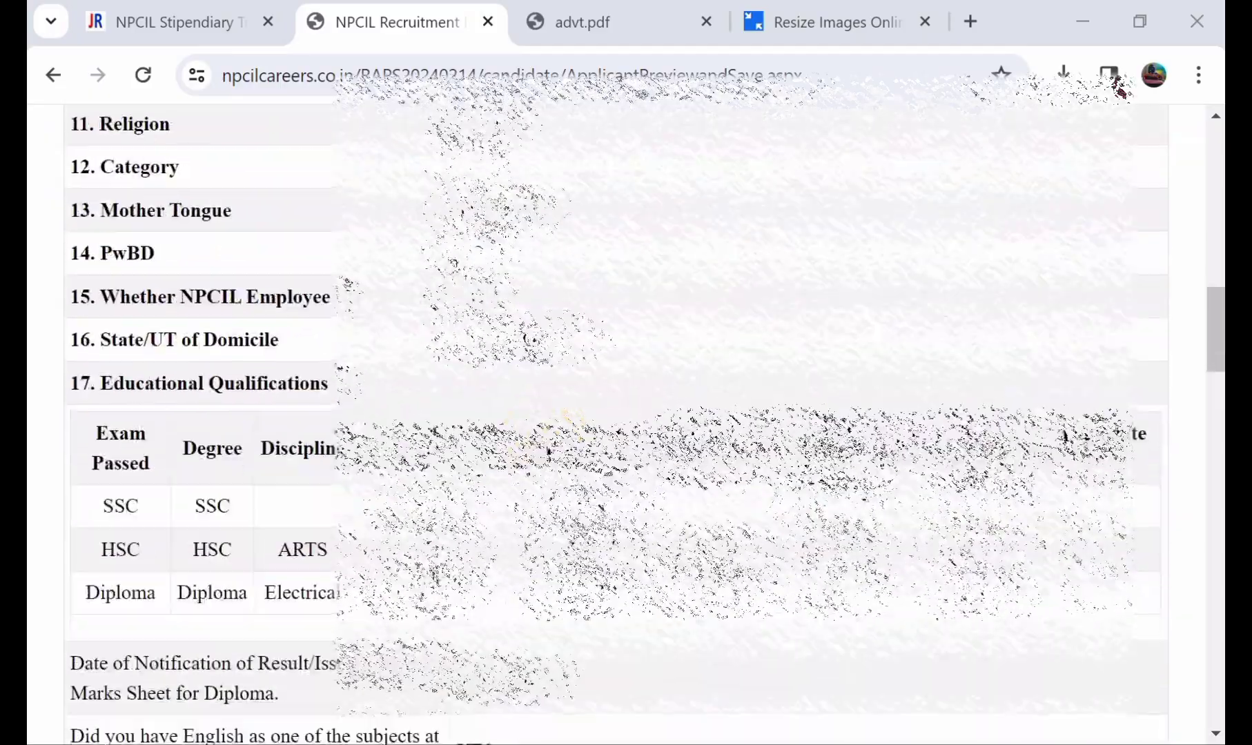
pyautogui.scroll(-13, 614, 414)
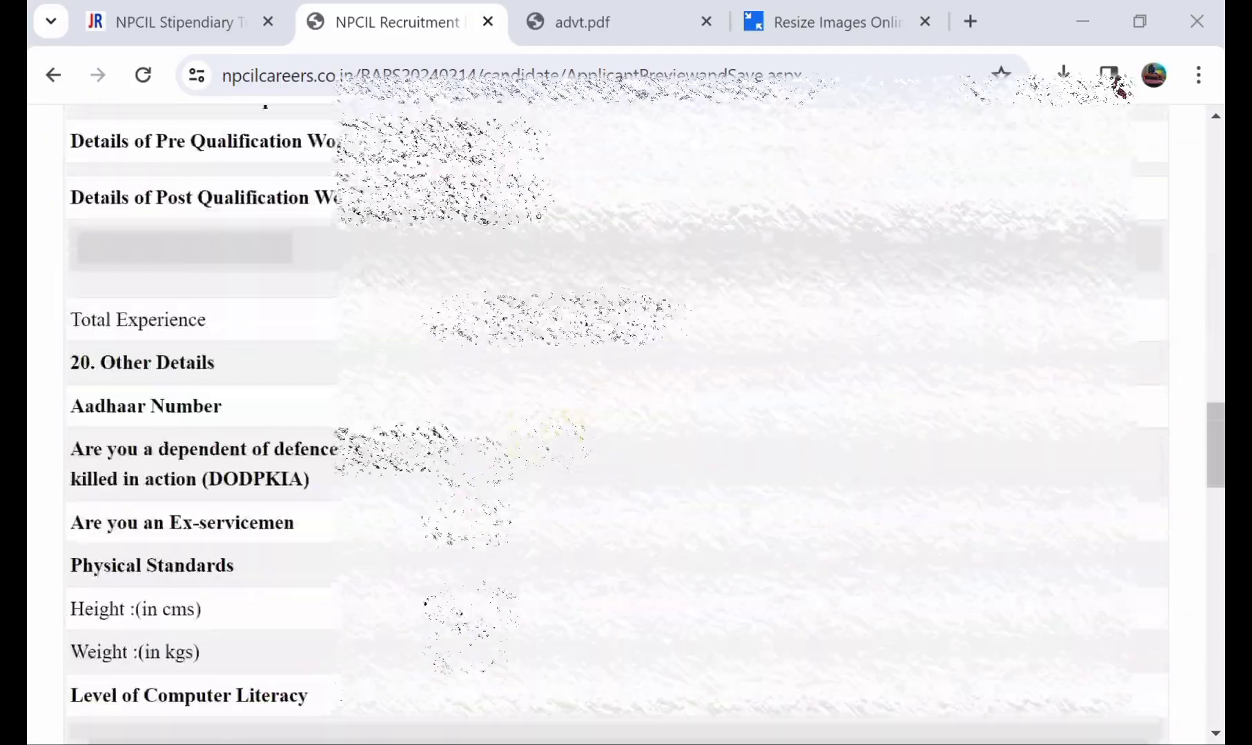
pyautogui.scroll(-15, 614, 414)
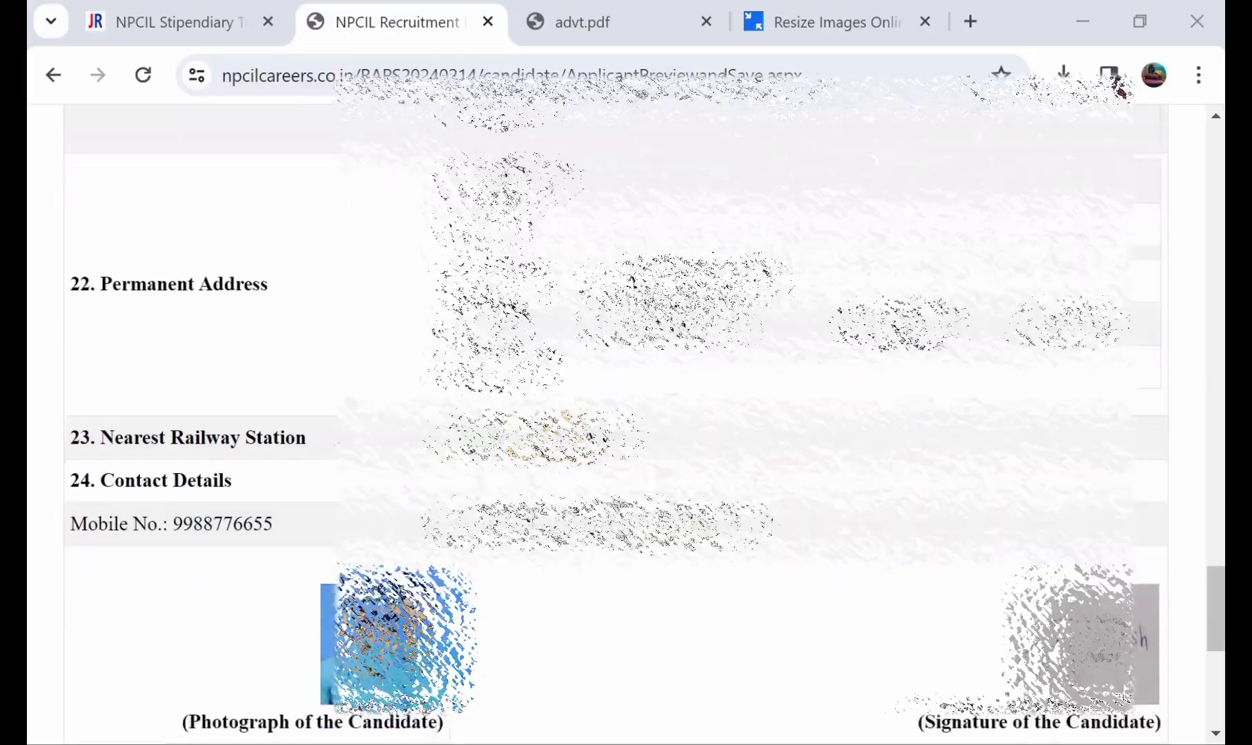
pyautogui.scroll(3, 614, 414)
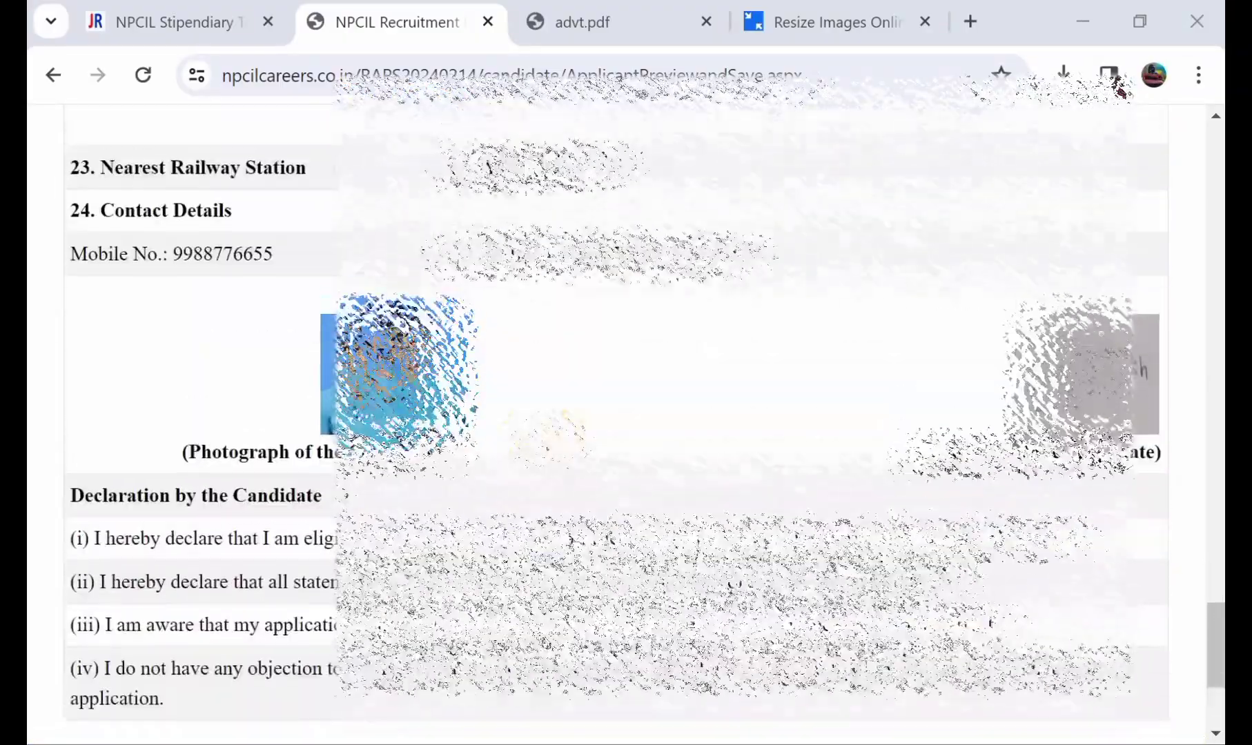
pyautogui.scroll(-4, 614, 414)
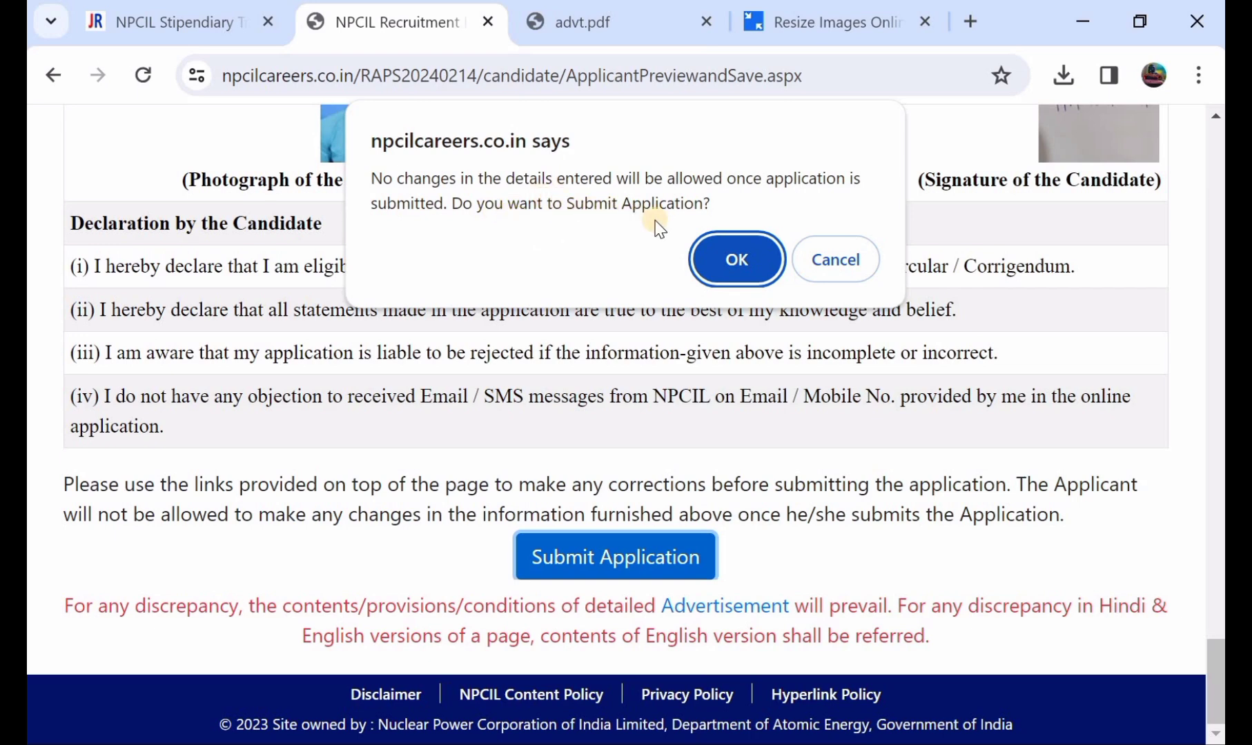
pyautogui.click(726, 257)
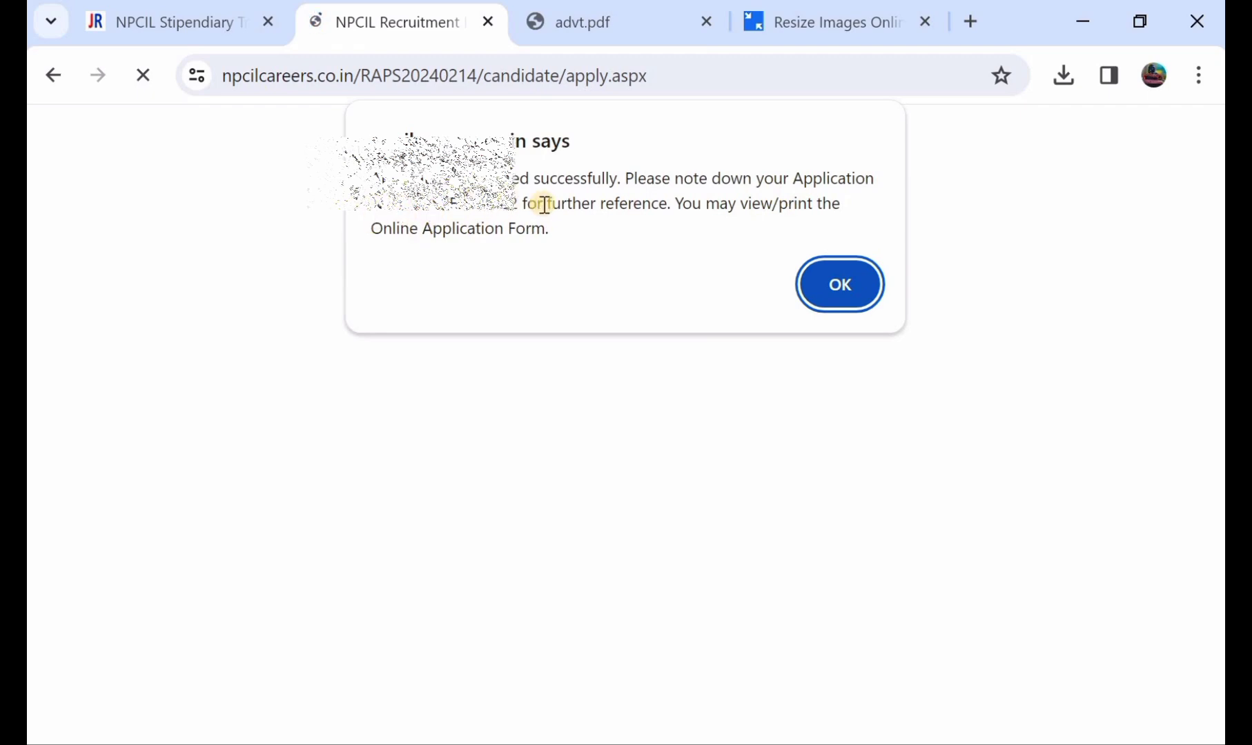
# Step: Dismiss the submission message and open the printable application form from the application progress page
pyautogui.click(833, 285)
pyautogui.scroll(-10, 550, 455)
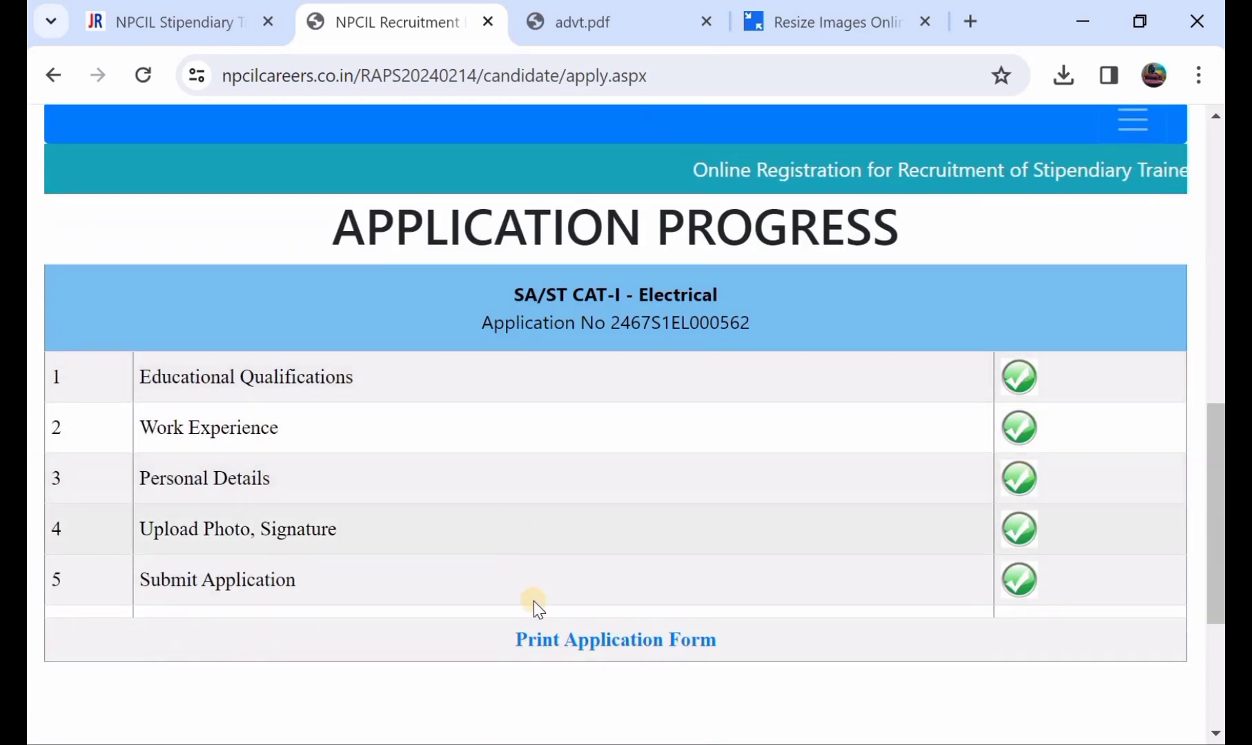
pyautogui.click(581, 642)
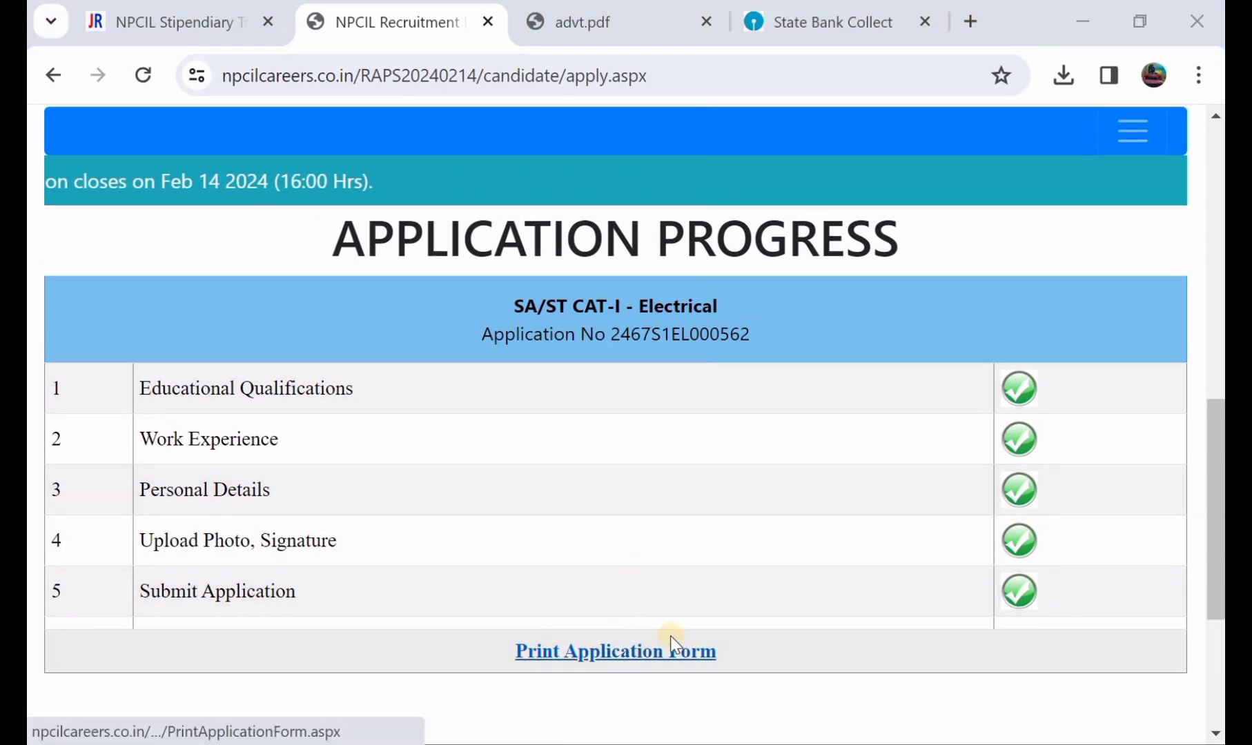
# Step: Read the fee payment instructions in advt.pdf, then switch to State Bank Collect and filter the PSU payees by the state Rajasthan
pyautogui.click(598, 29)
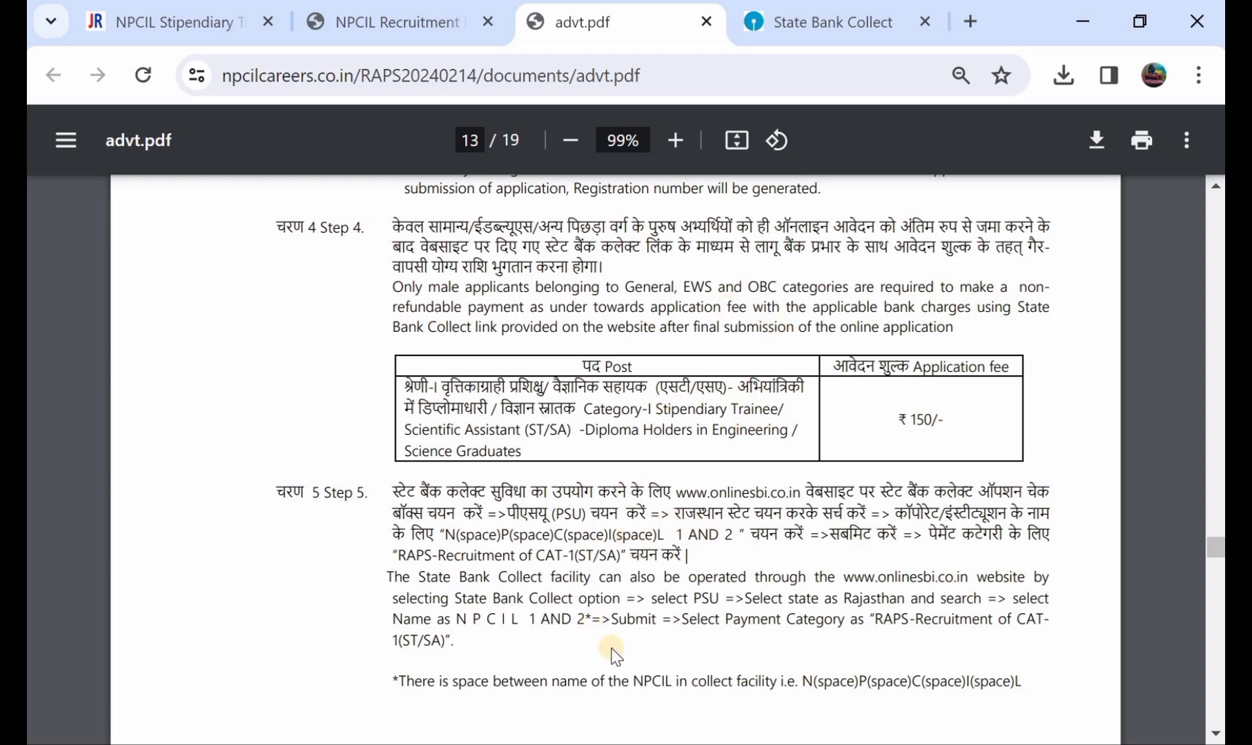
pyautogui.click(828, 16)
pyautogui.scroll(-8, 601, 350)
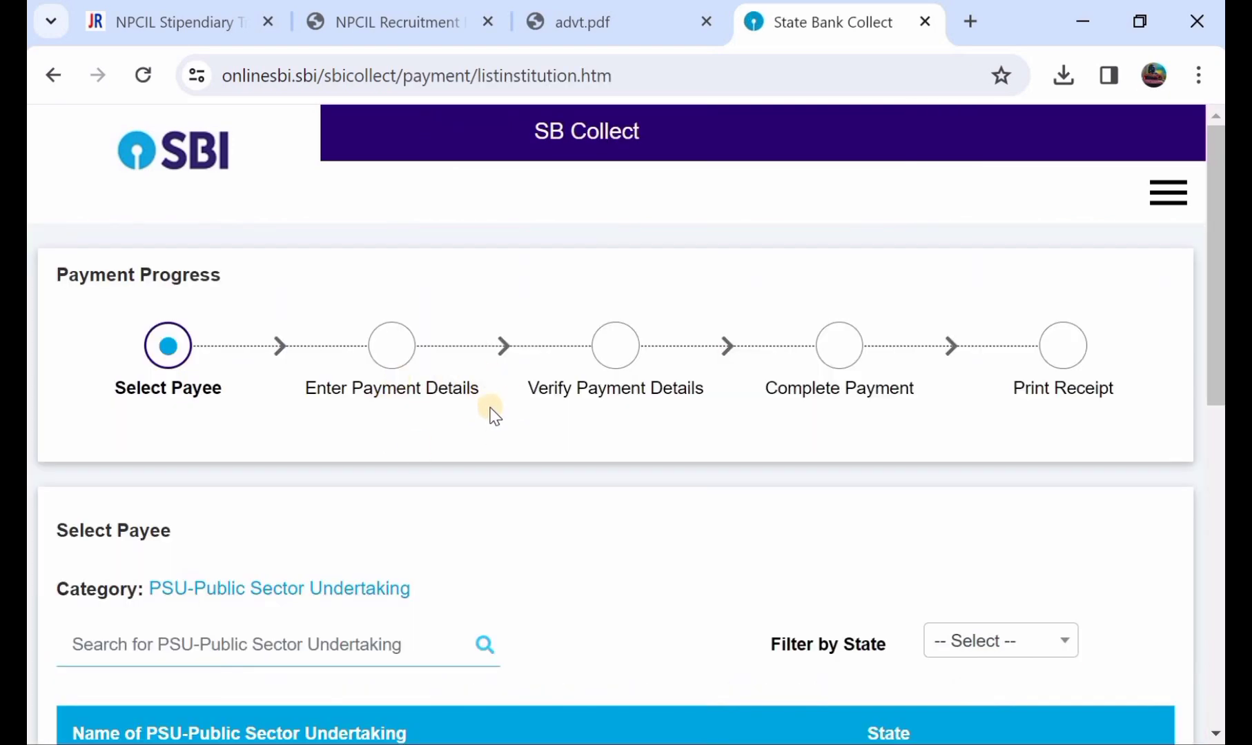
pyautogui.scroll(-4, 494, 414)
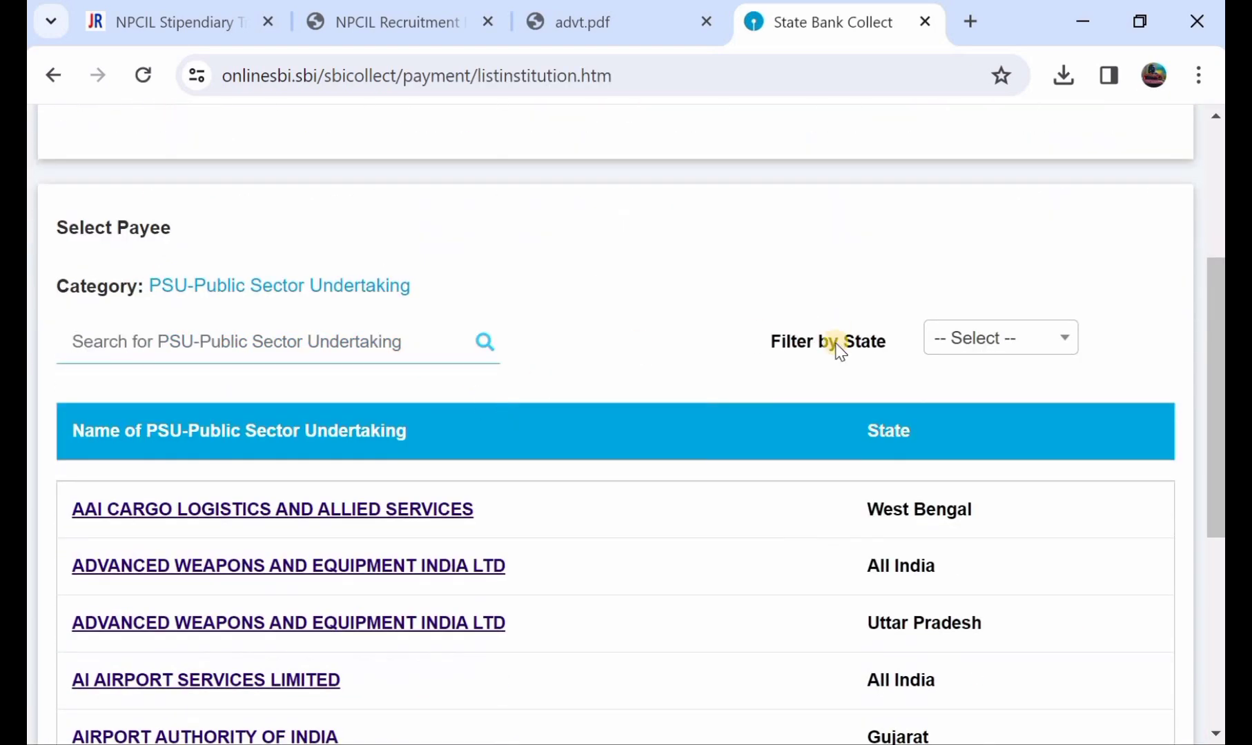
pyautogui.click(977, 342)
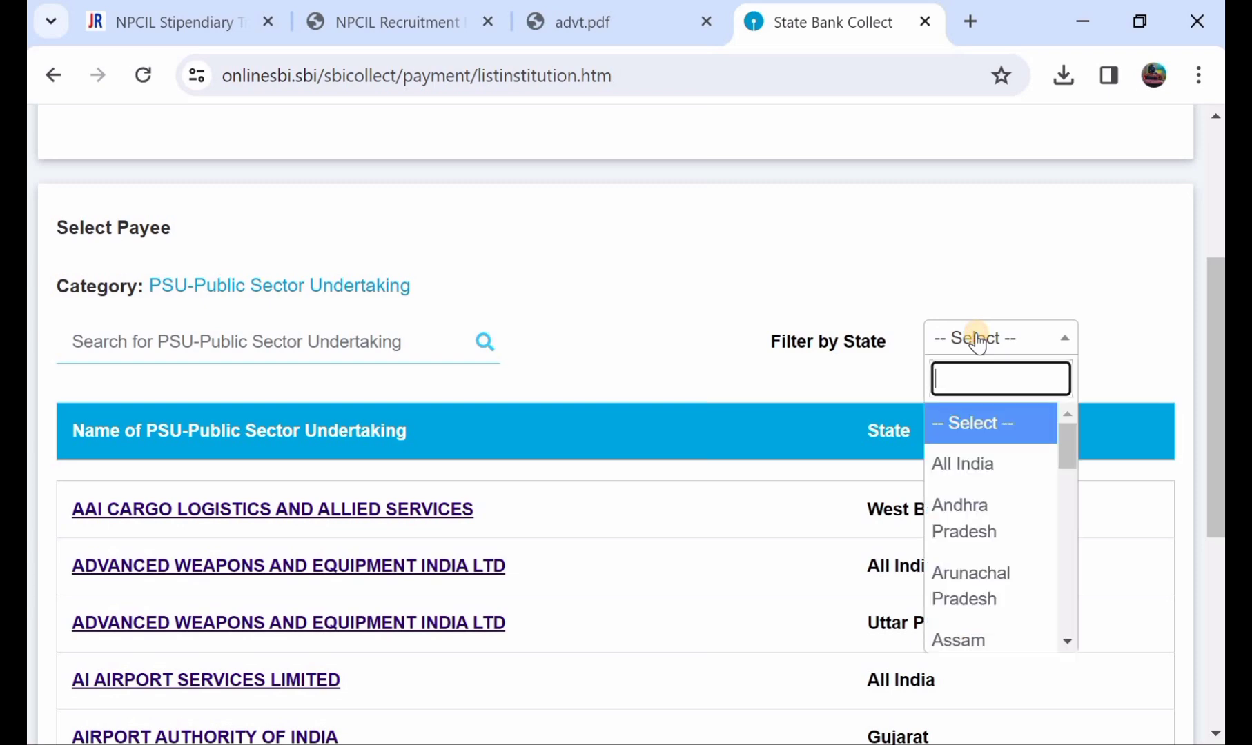
pyautogui.write('raje')
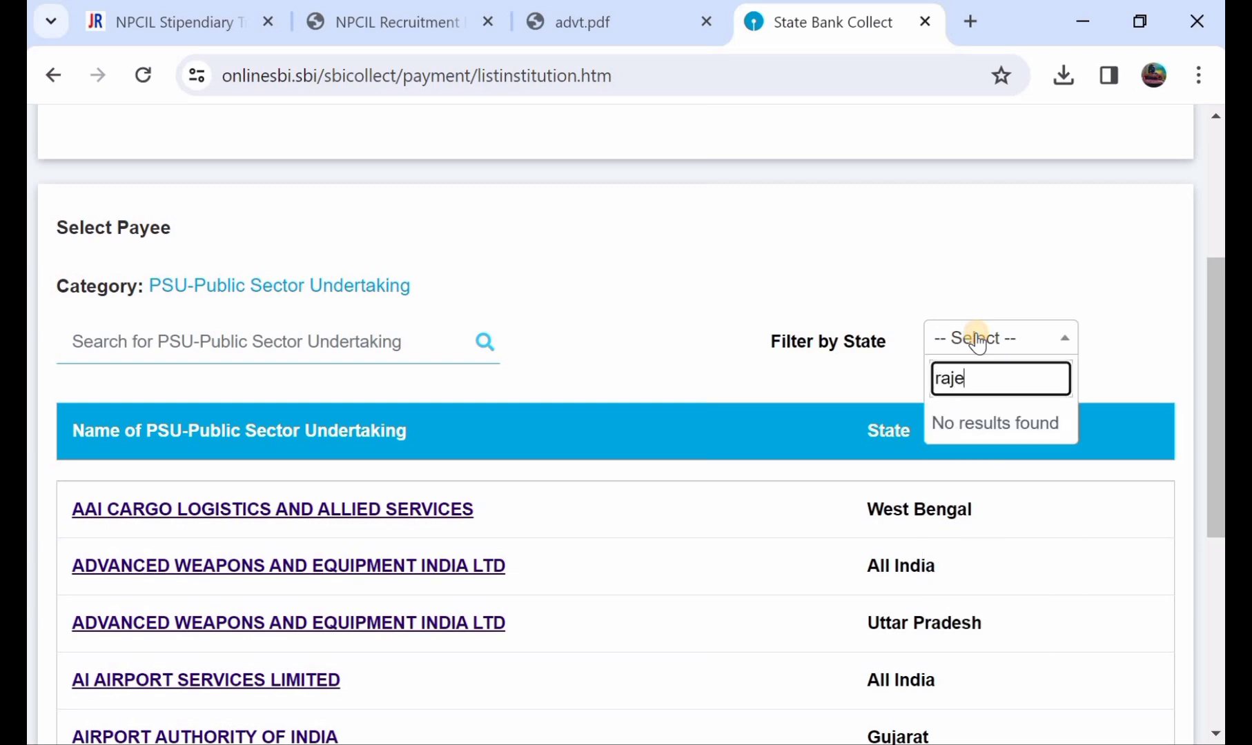
pyautogui.press('BackSpace')
pyautogui.press('BackSpace')
pyautogui.press('BackSpace')
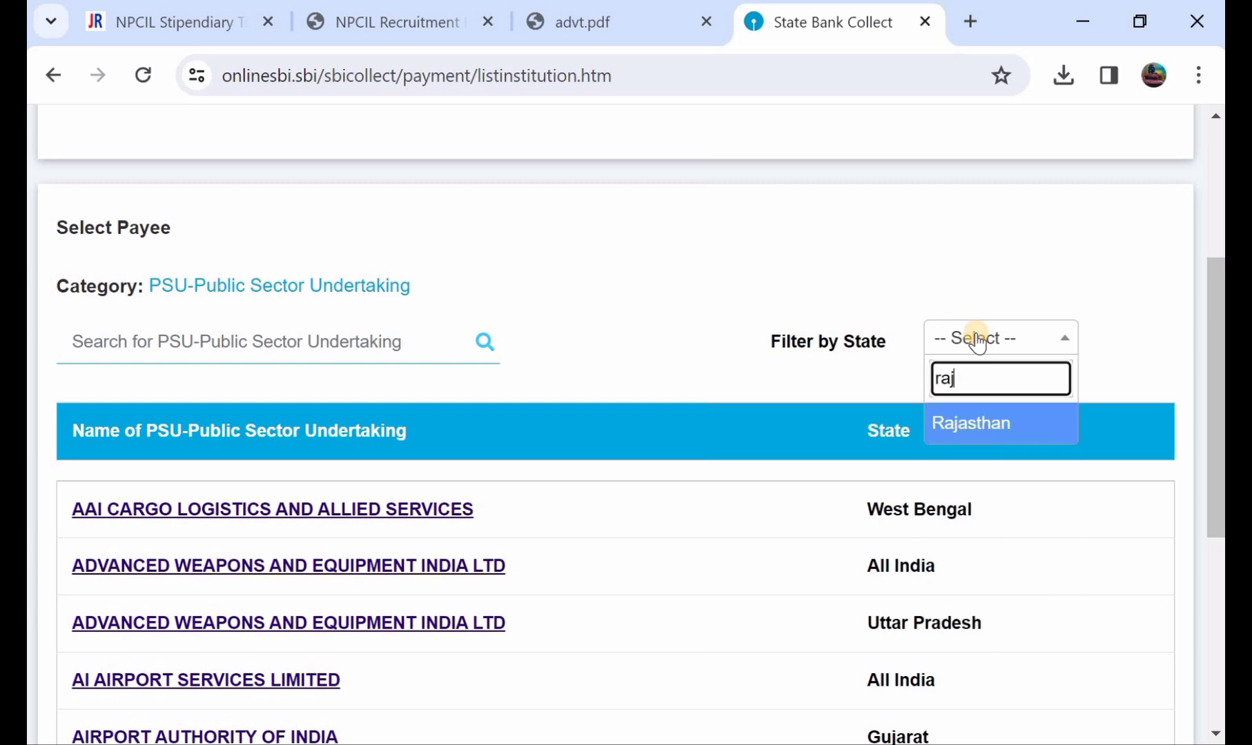
pyautogui.write('aj')
pyautogui.click(994, 421)
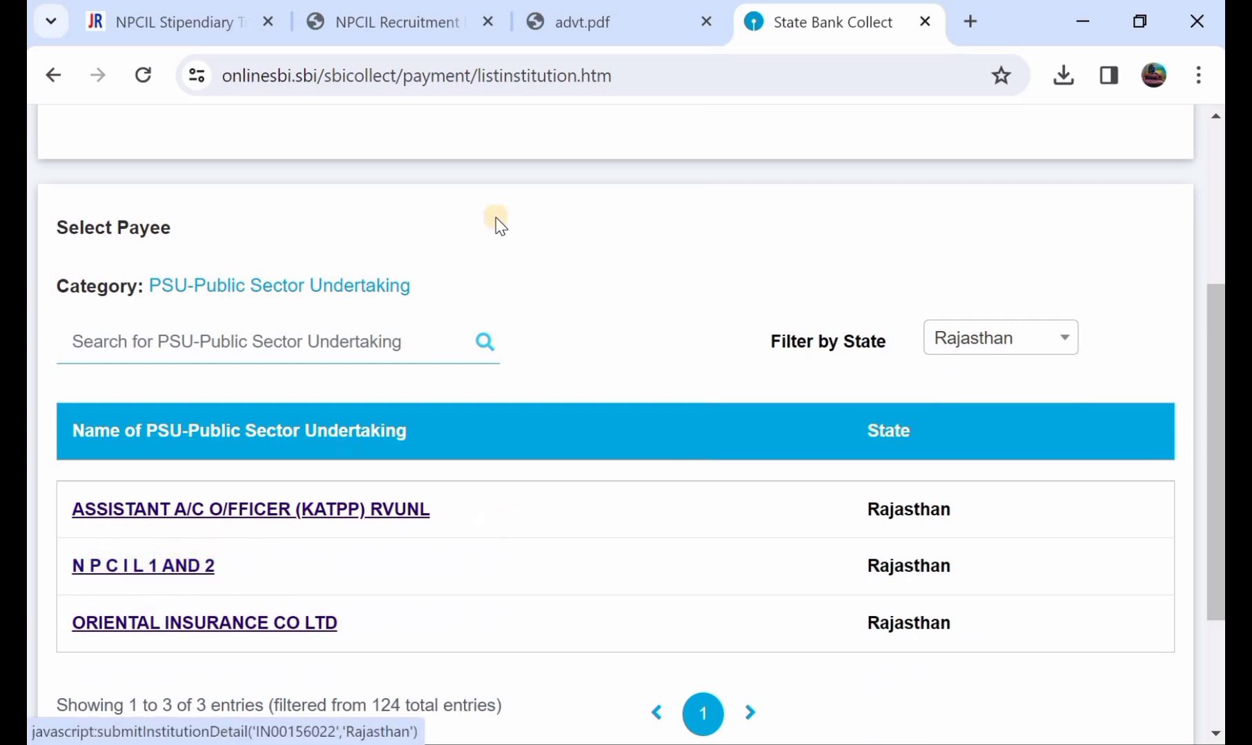
# Step: Recheck the payee name in advt.pdf's payment instructions and select N P C I L 1 AND 2 as the payee on State Bank Collect
pyautogui.click(629, 29)
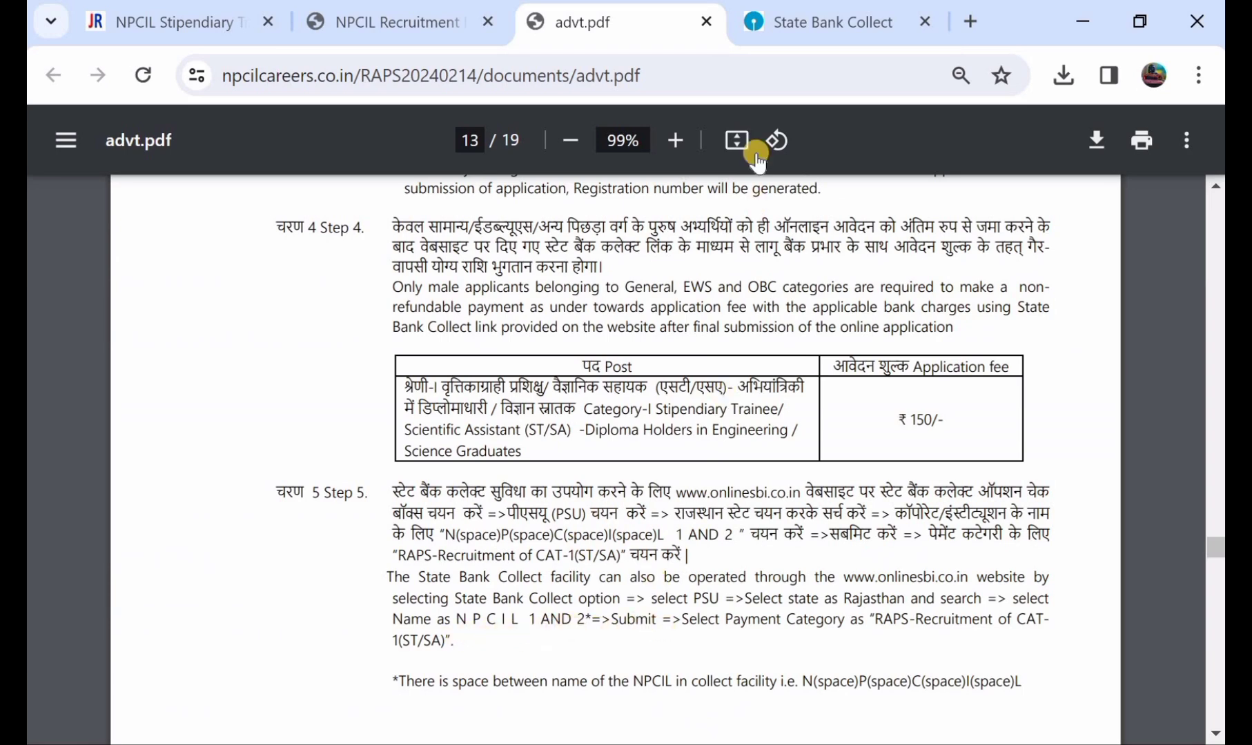
pyautogui.click(814, 16)
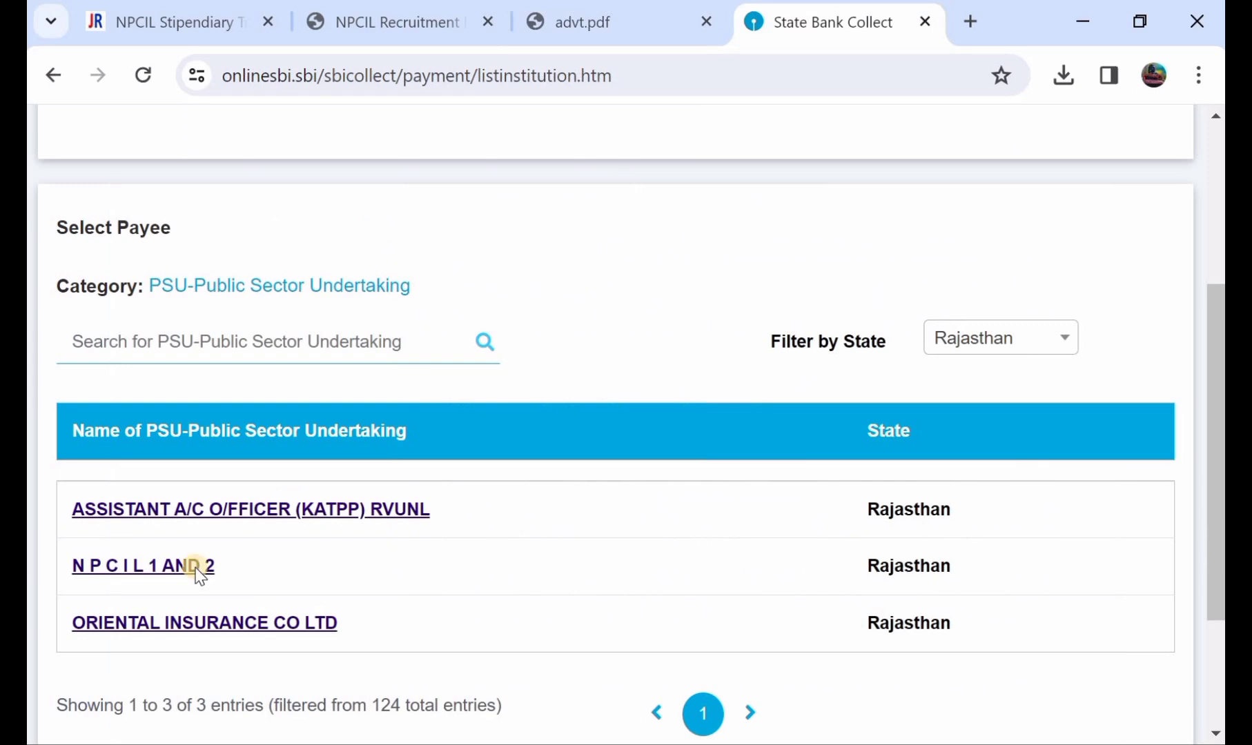
pyautogui.click(138, 572)
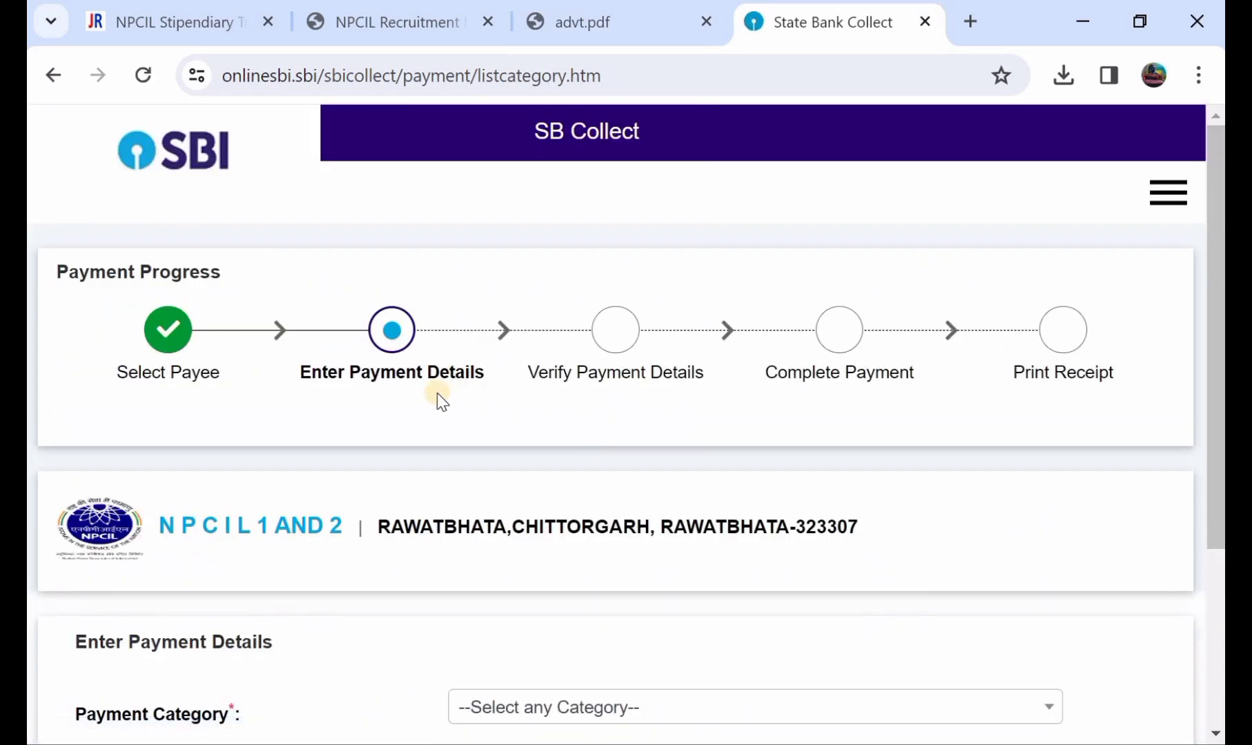
# Step: Set the payment category to RAPS-Recruitment of CAT-1 (ST/SA)
pyautogui.scroll(-3, 485, 431)
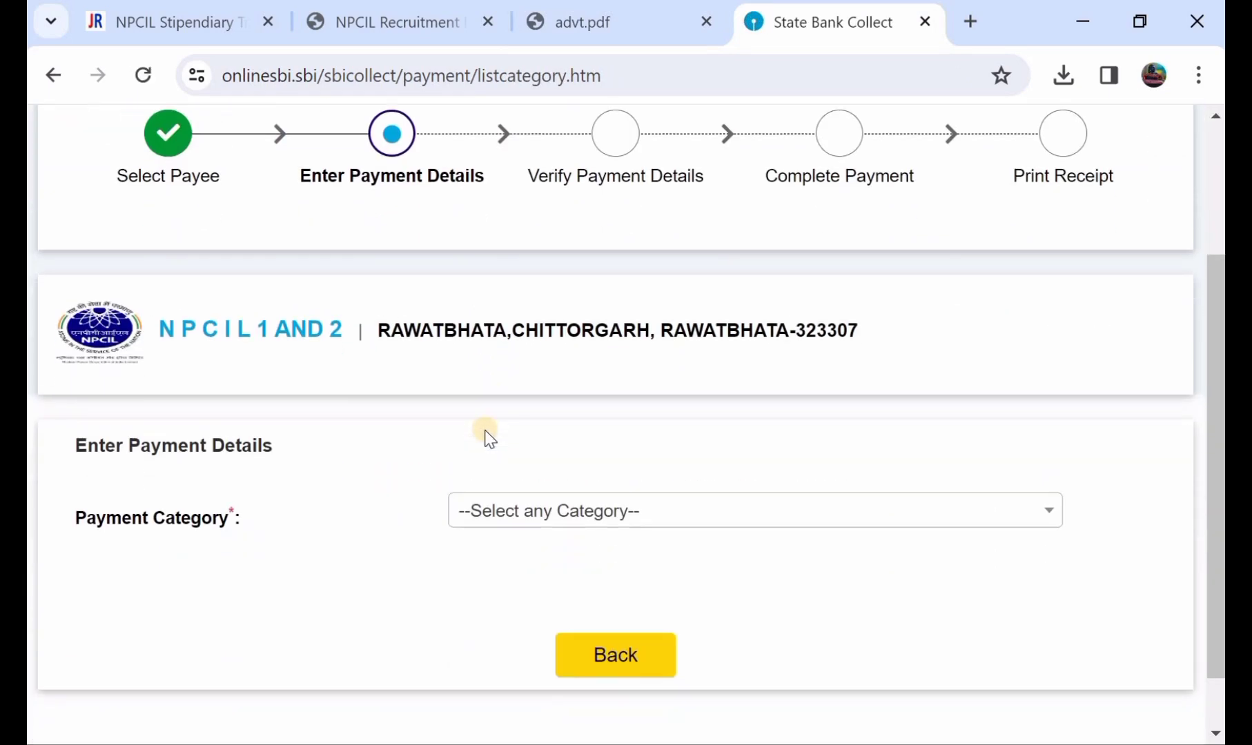
pyautogui.click(523, 483)
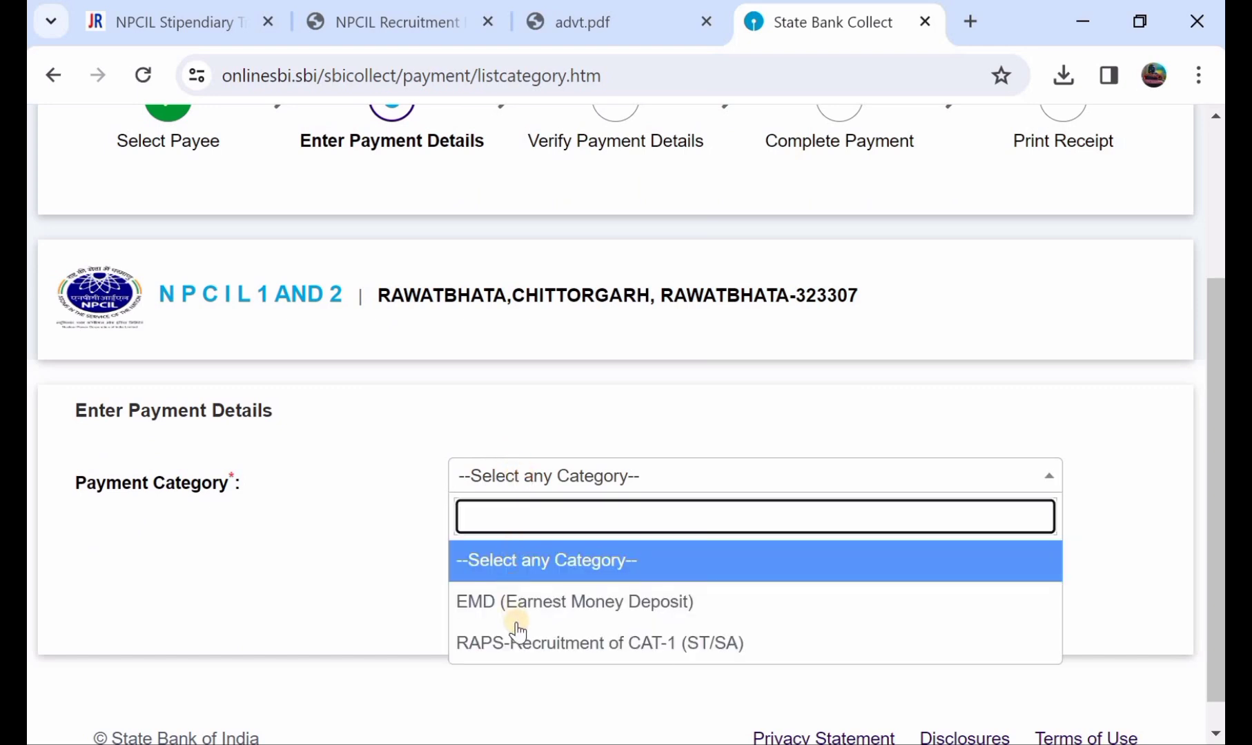
pyautogui.click(575, 645)
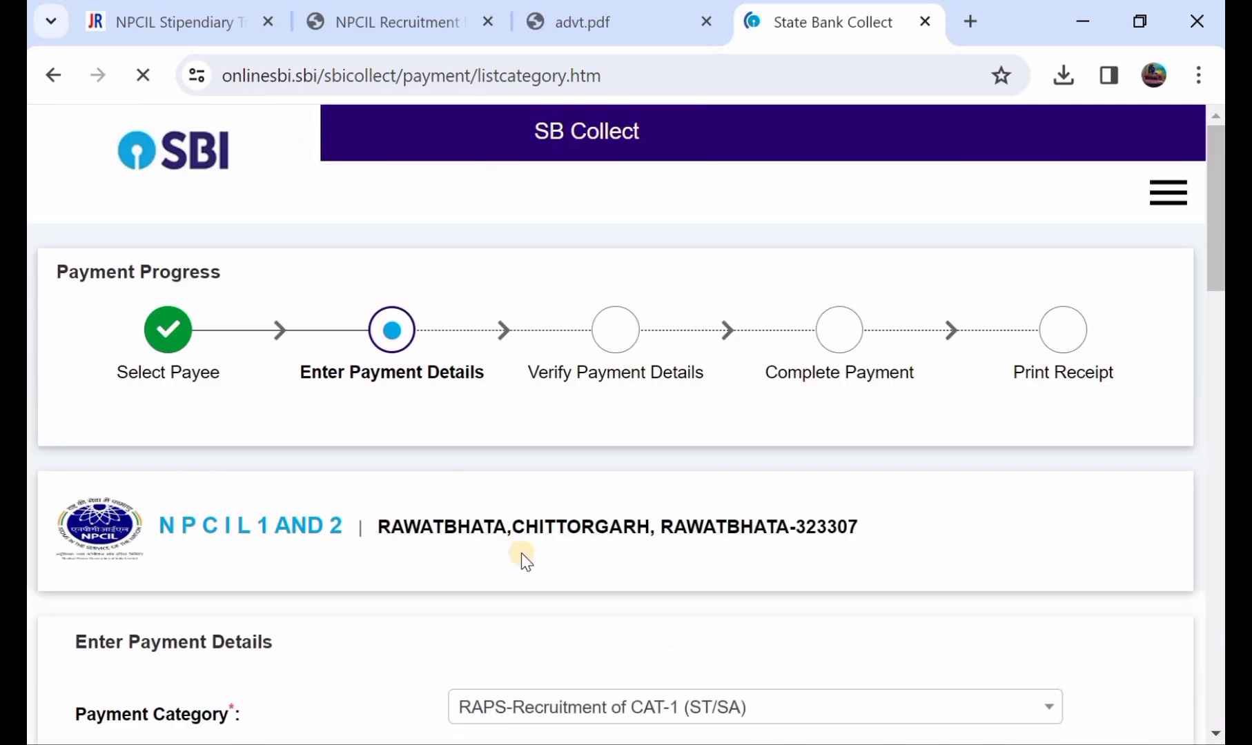
# Step: Enter the applicant's name in the payment details, look over the other required fields, and enter 150 as the remarks
pyautogui.scroll(-5, 520, 552)
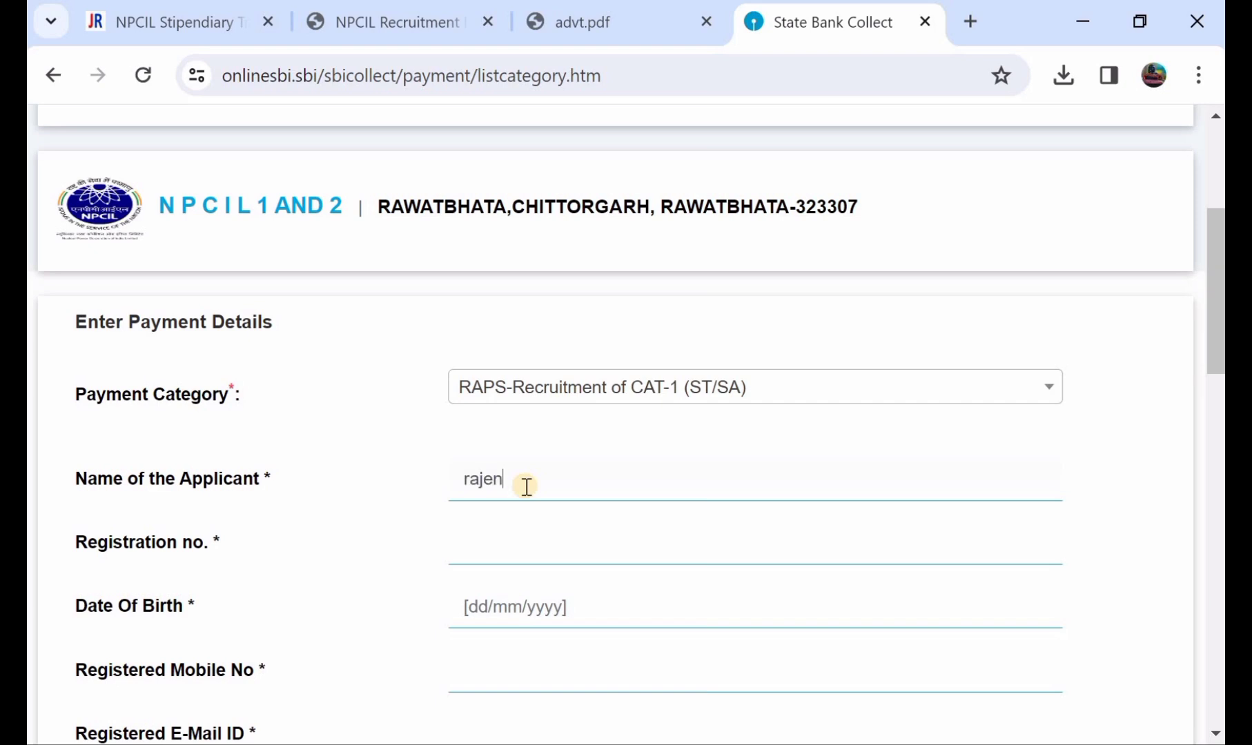
pyautogui.click(474, 552)
pyautogui.scroll(-1, 557, 534)
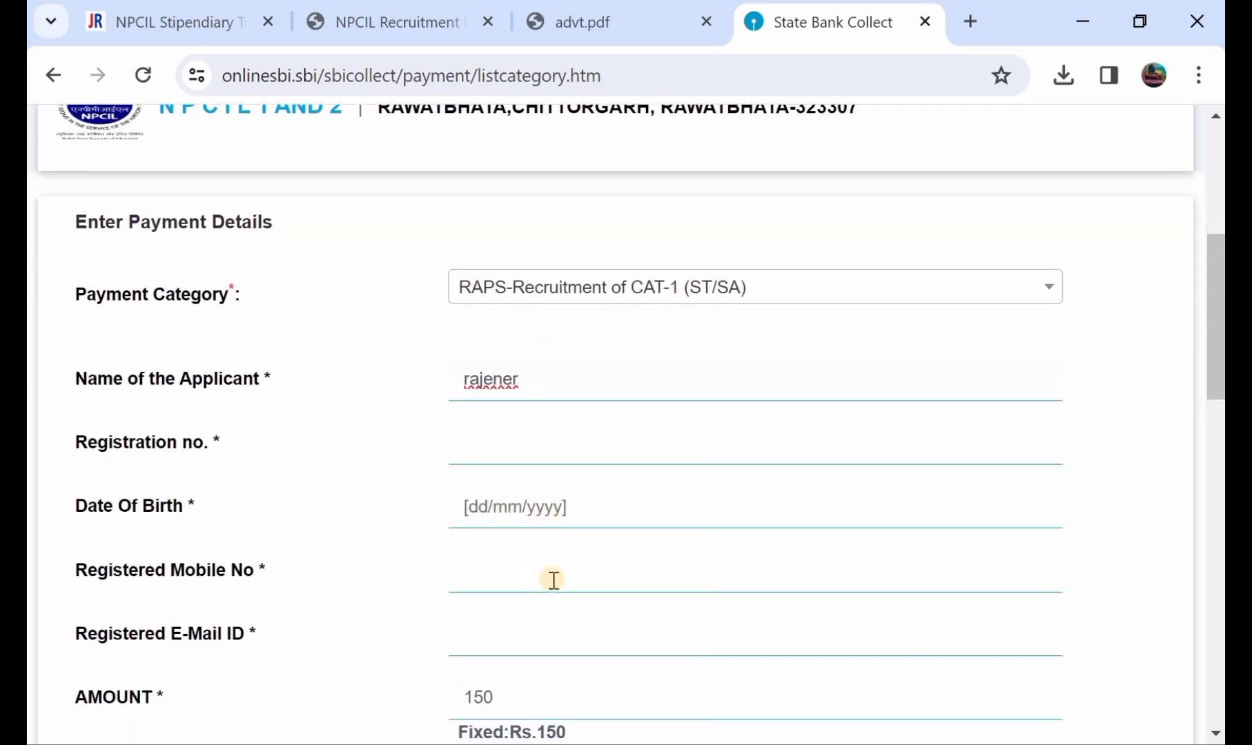
pyautogui.scroll(-1, 554, 579)
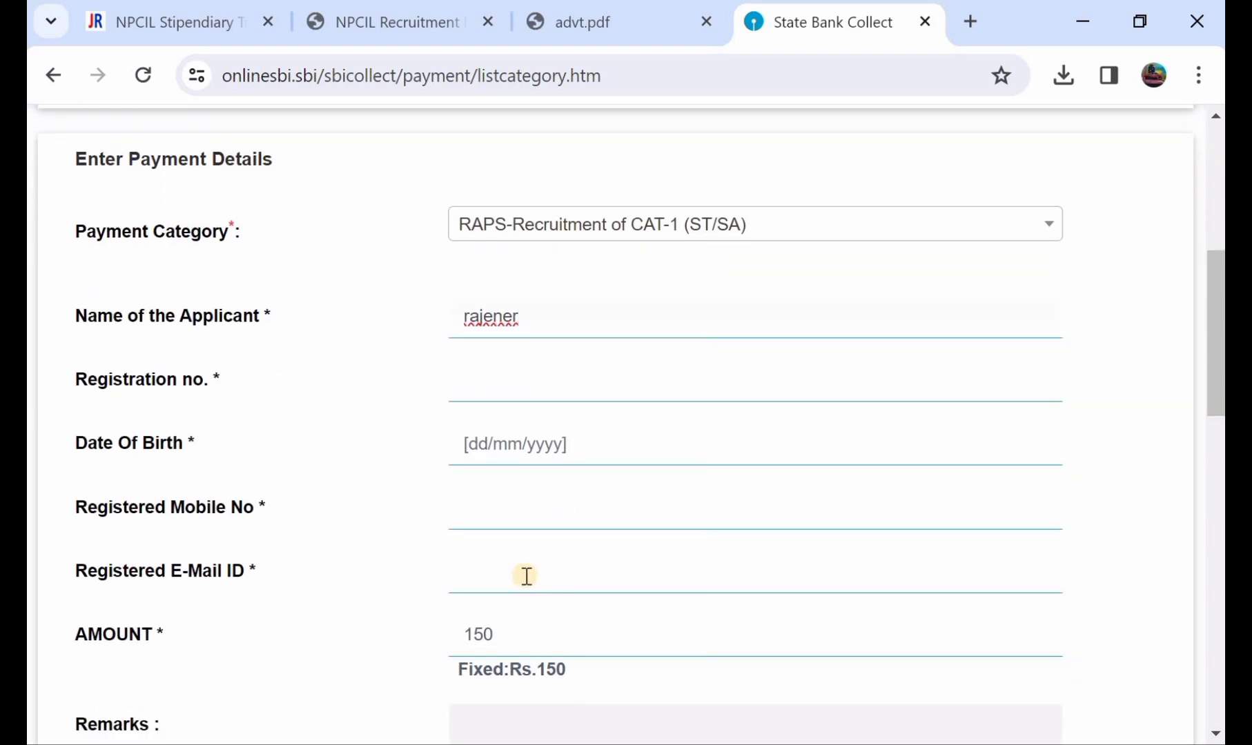
pyautogui.scroll(-1, 545, 574)
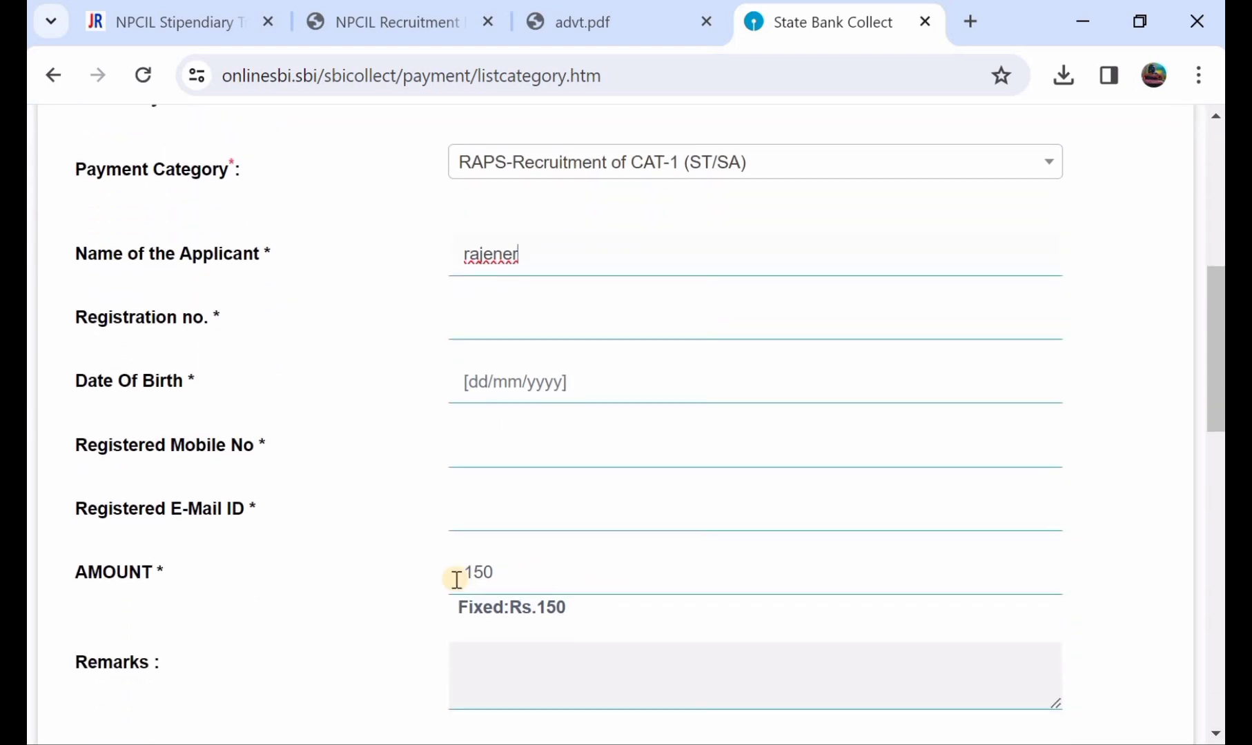
pyautogui.scroll(-1, 533, 576)
pyautogui.click(520, 586)
pyautogui.scroll(-1, 520, 585)
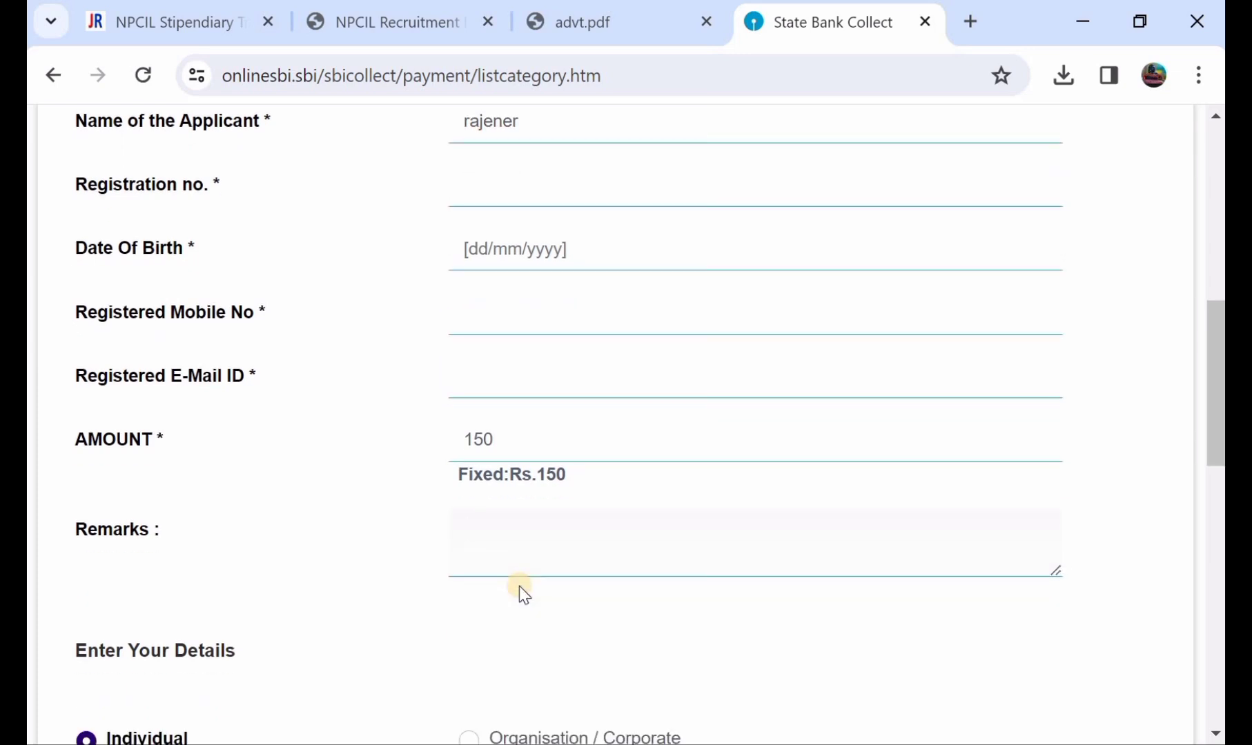
pyautogui.write('150')
pyautogui.scroll(-3, 520, 586)
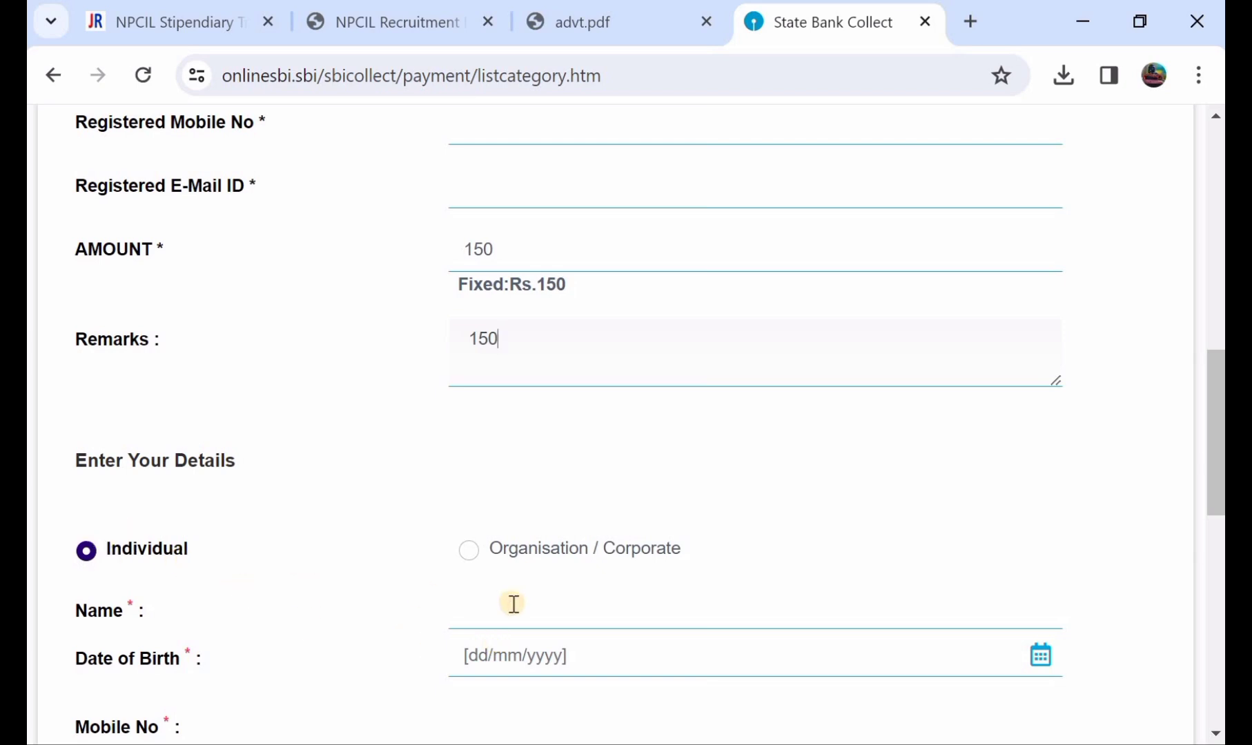
# Step: Look over the payer's personal detail fields, accept the Terms & Conditions, and check the captcha section of the payment form
pyautogui.scroll(-1, 511, 604)
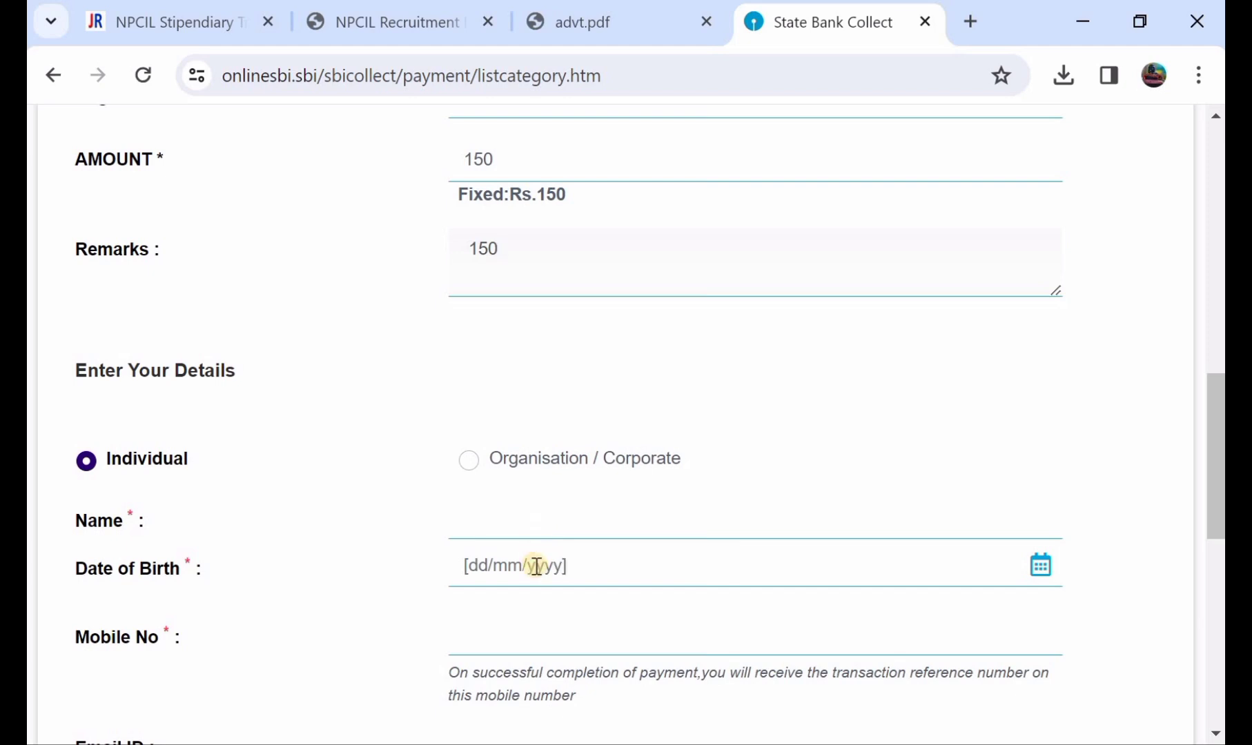
pyautogui.scroll(-1, 536, 566)
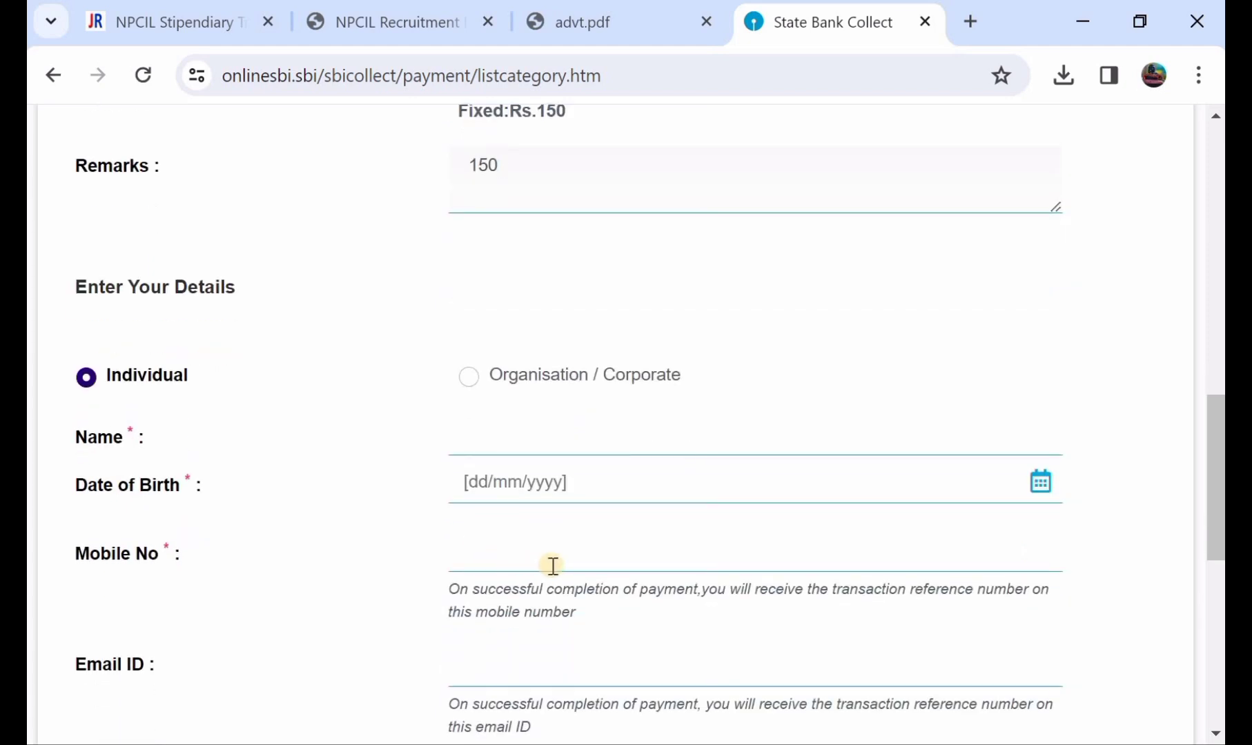
pyautogui.scroll(-1, 553, 565)
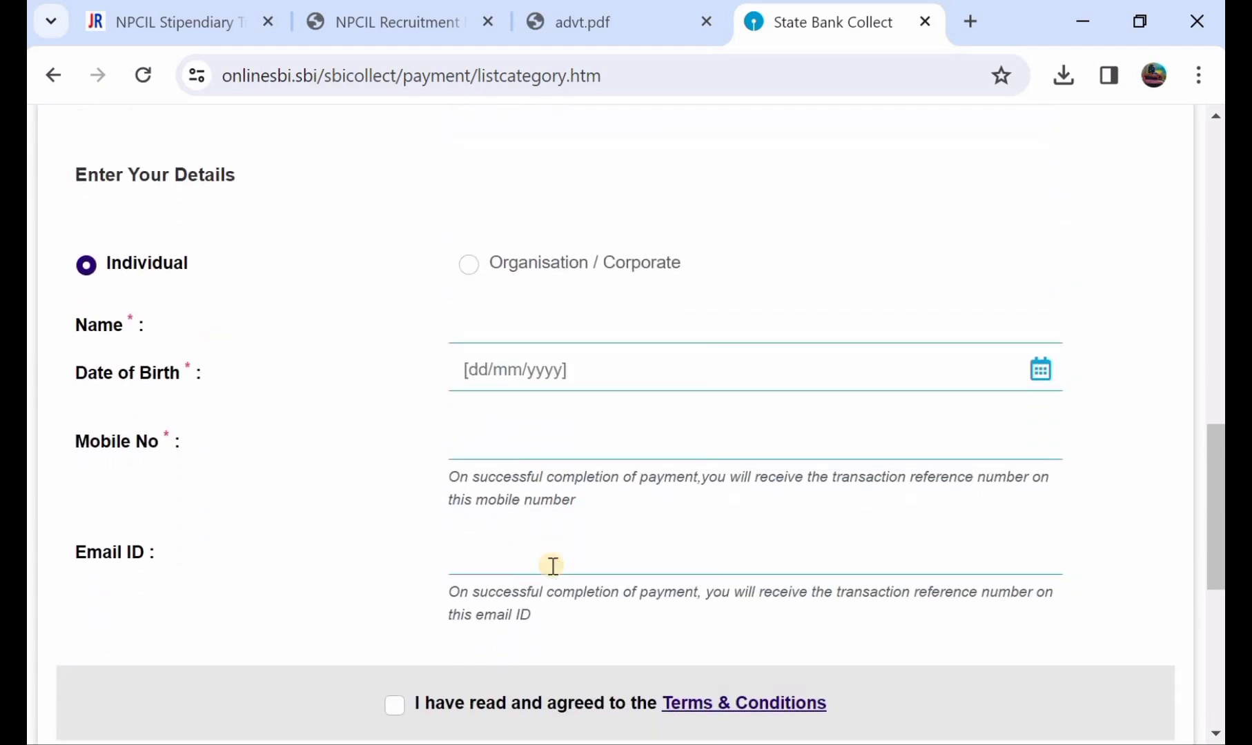
pyautogui.scroll(-1, 553, 565)
pyautogui.click(391, 579)
pyautogui.scroll(-1, 390, 586)
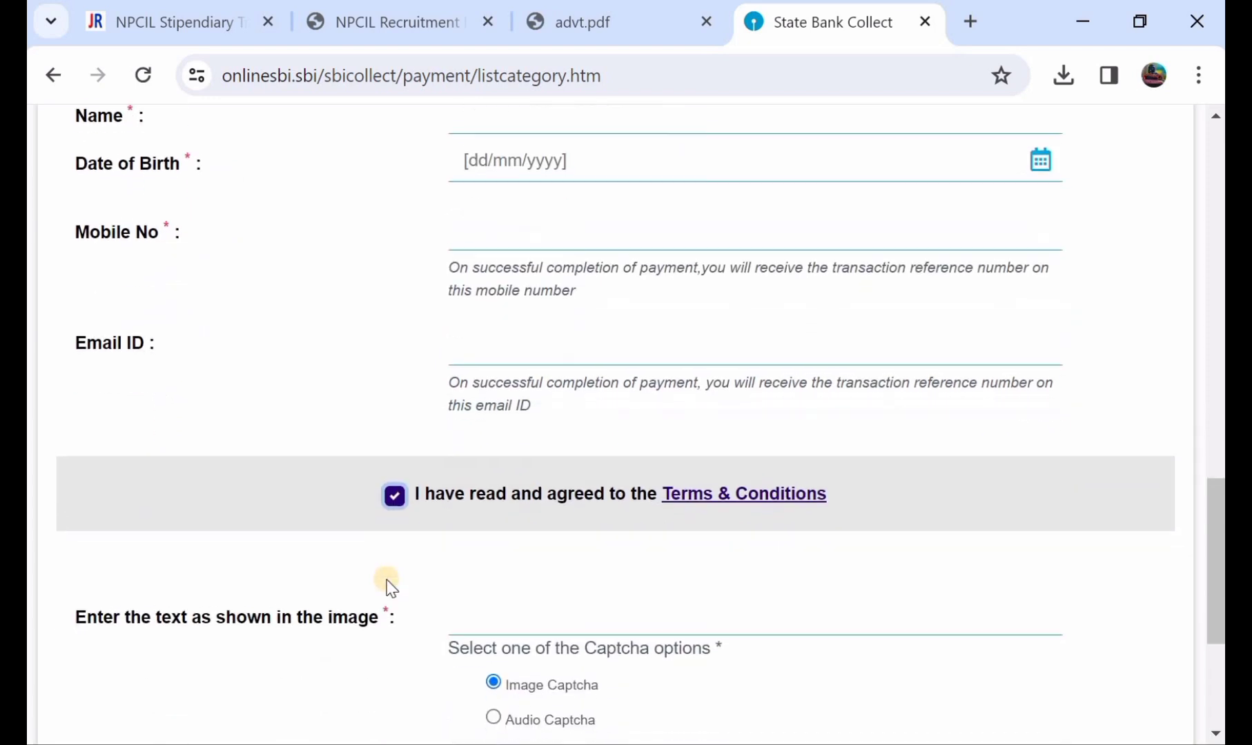
pyautogui.scroll(-1, 388, 585)
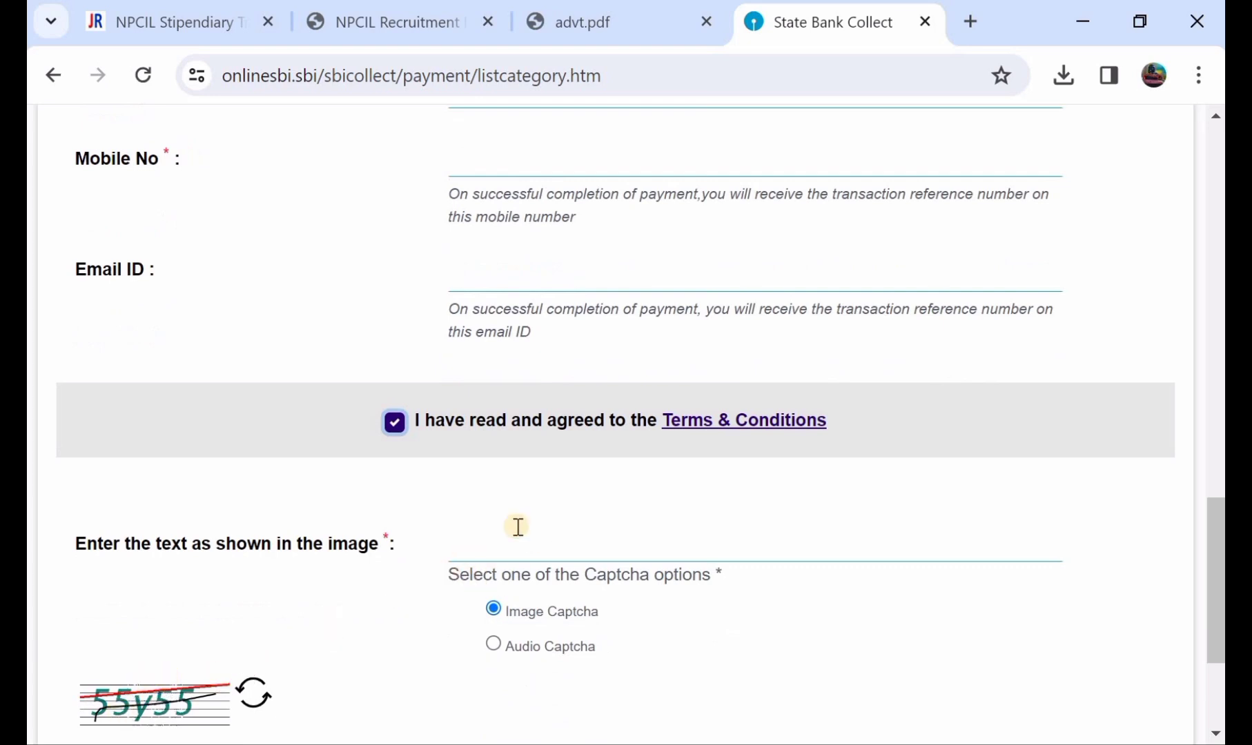
pyautogui.scroll(-2, 548, 531)
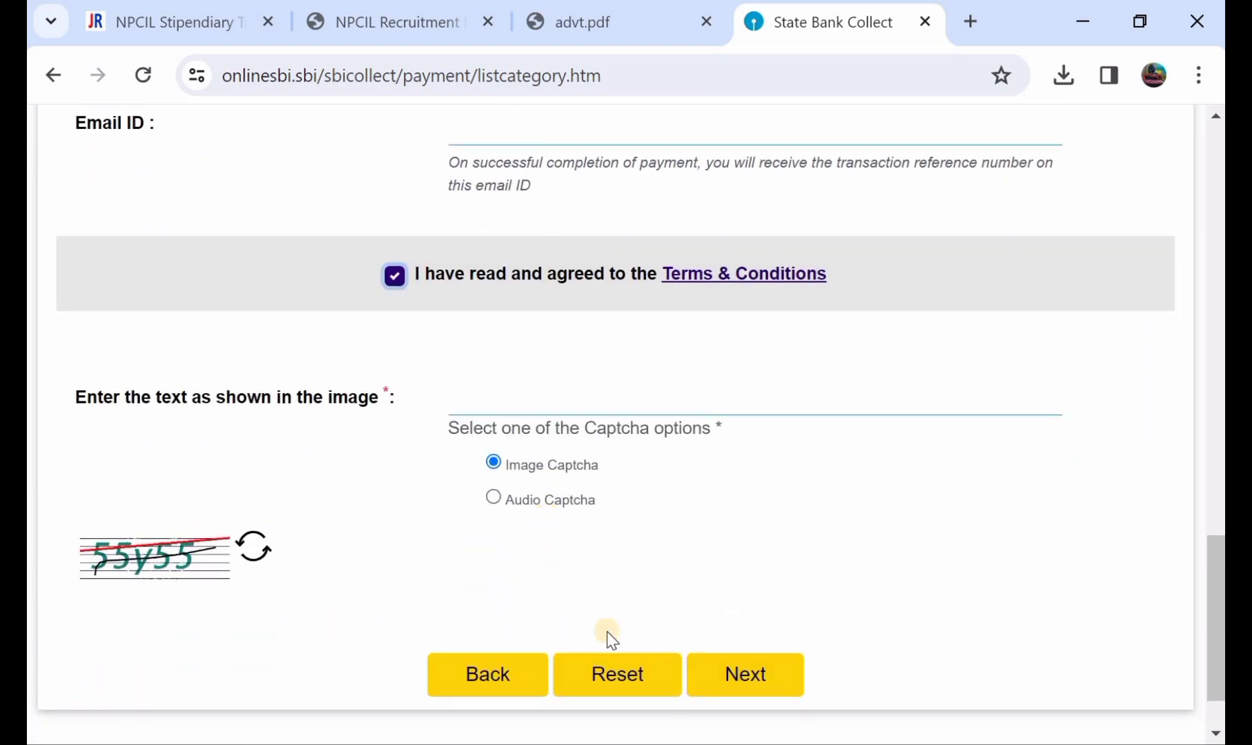
# Step: Submit the payment form, review the details on the verification page, and continue to the payment methods
pyautogui.click(740, 676)
pyautogui.scroll(-2, 433, 544)
pyautogui.scroll(1, 433, 544)
pyautogui.scroll(-6, 435, 545)
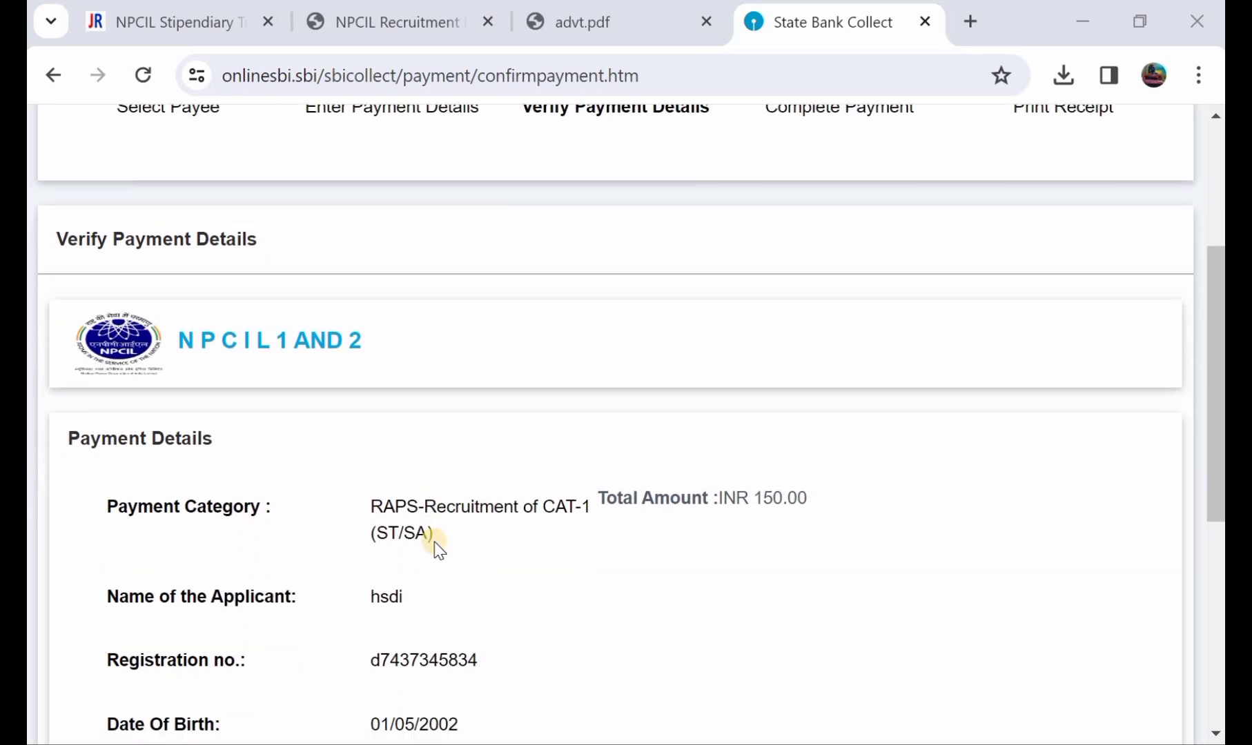
pyautogui.scroll(-2, 436, 549)
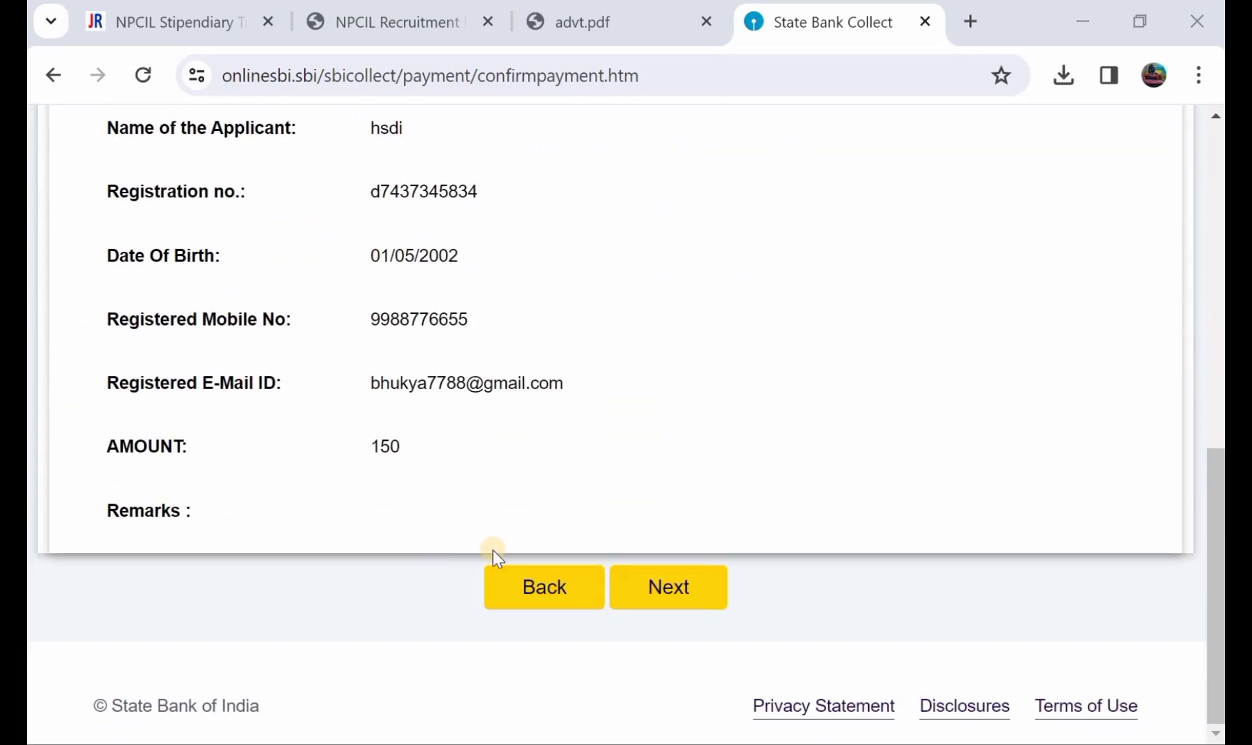
pyautogui.click(660, 587)
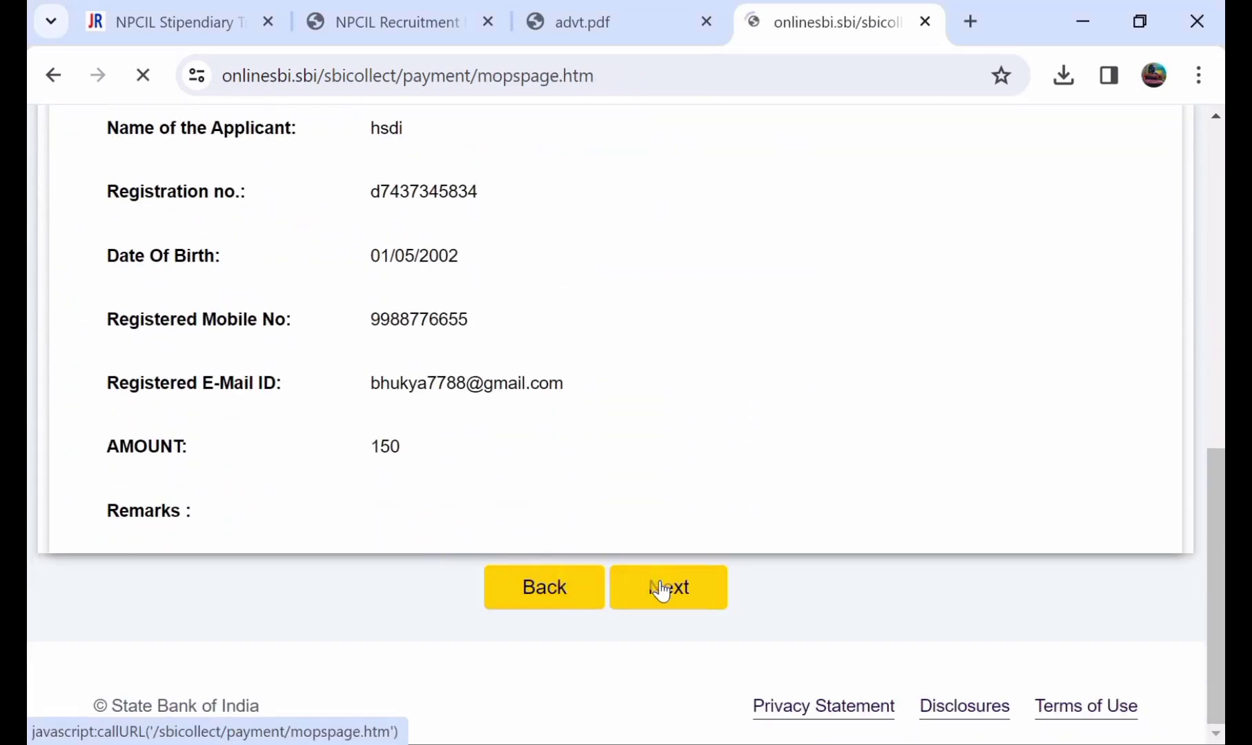
# Step: Compare the net banking and card payment options with their bank charges, and choose to pay by Rupay Debit Card
pyautogui.scroll(-1, 660, 590)
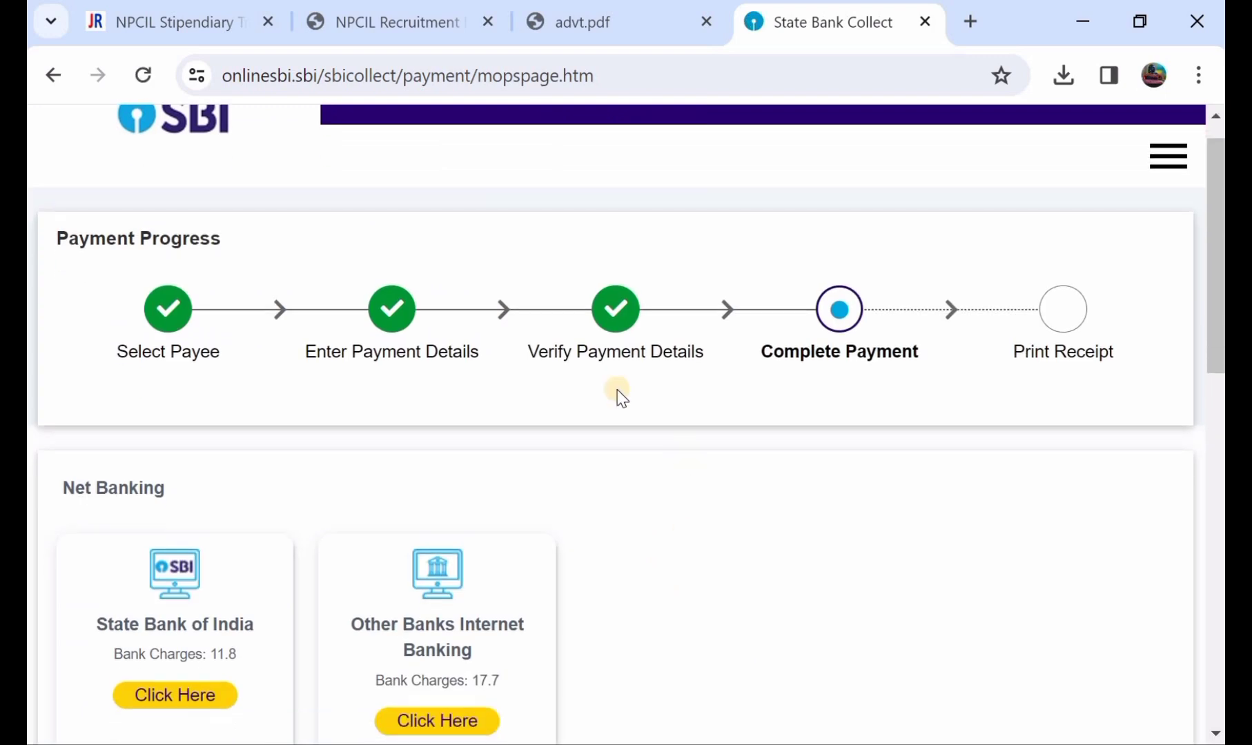
pyautogui.scroll(-1, 519, 452)
pyautogui.scroll(-2, 519, 452)
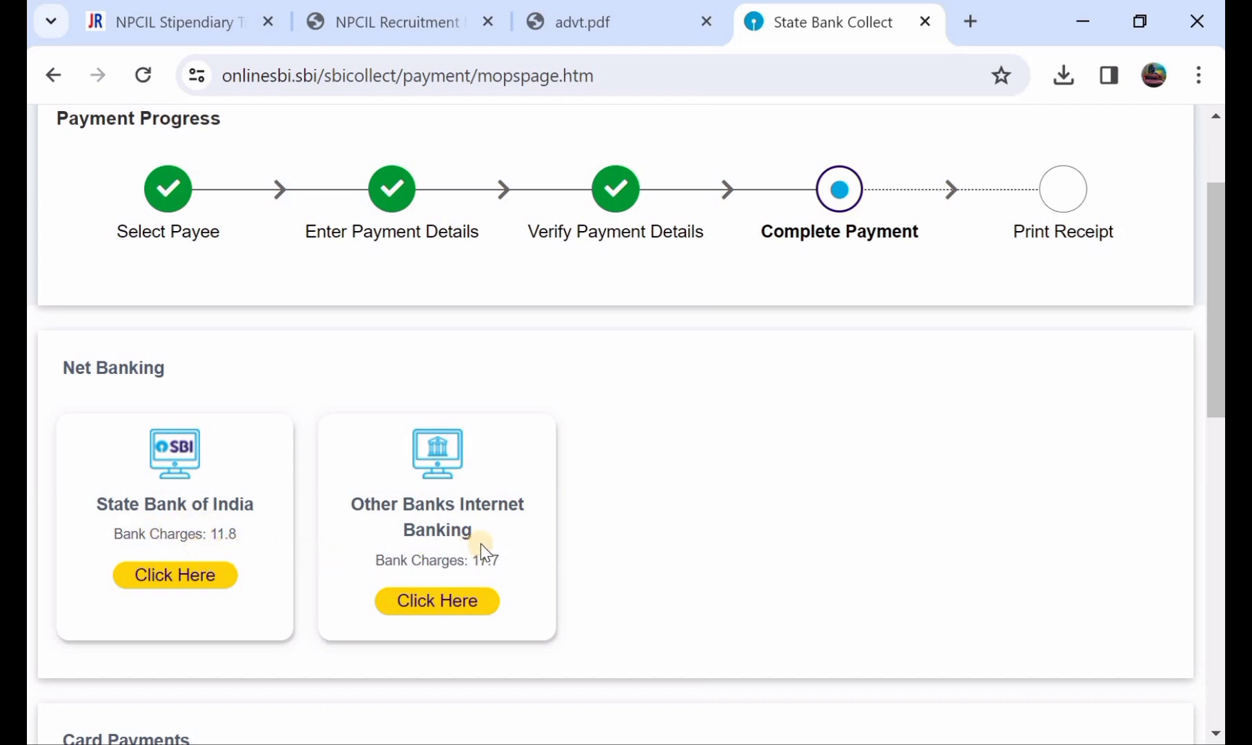
pyautogui.scroll(-1, 419, 532)
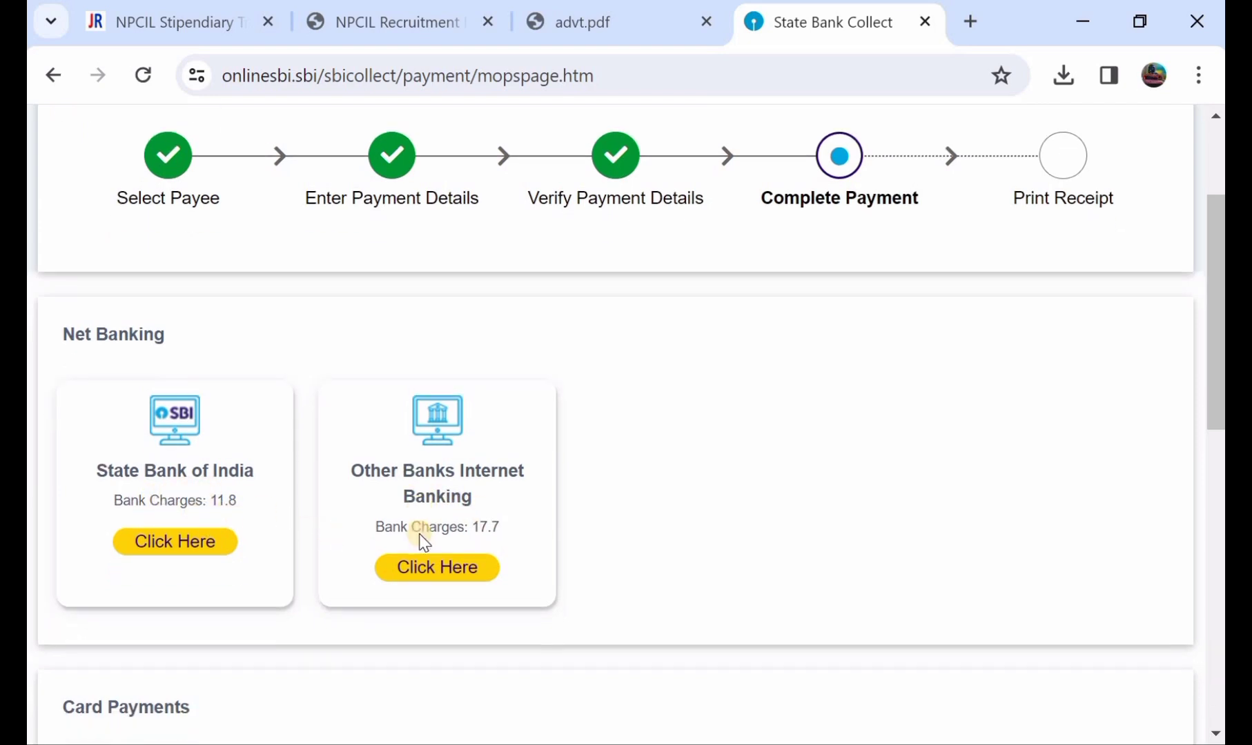
pyautogui.scroll(-4, 419, 533)
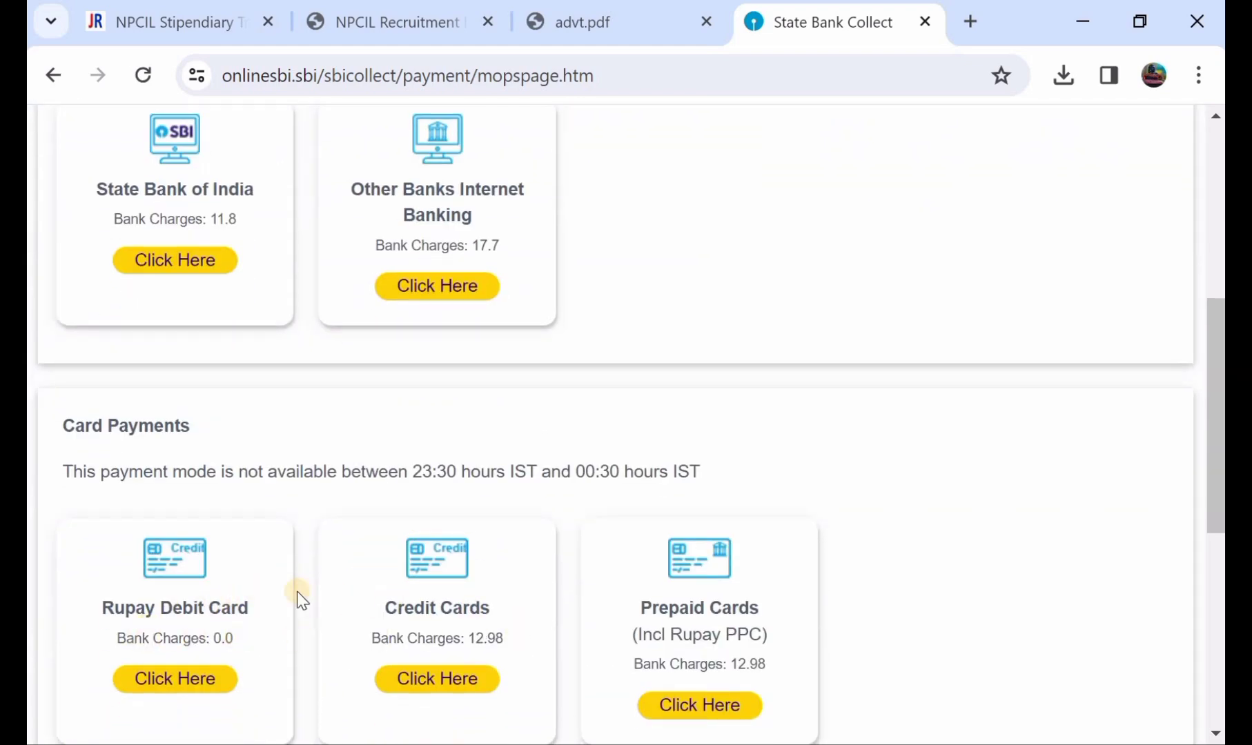
pyautogui.scroll(-2, 302, 601)
pyautogui.click(176, 567)
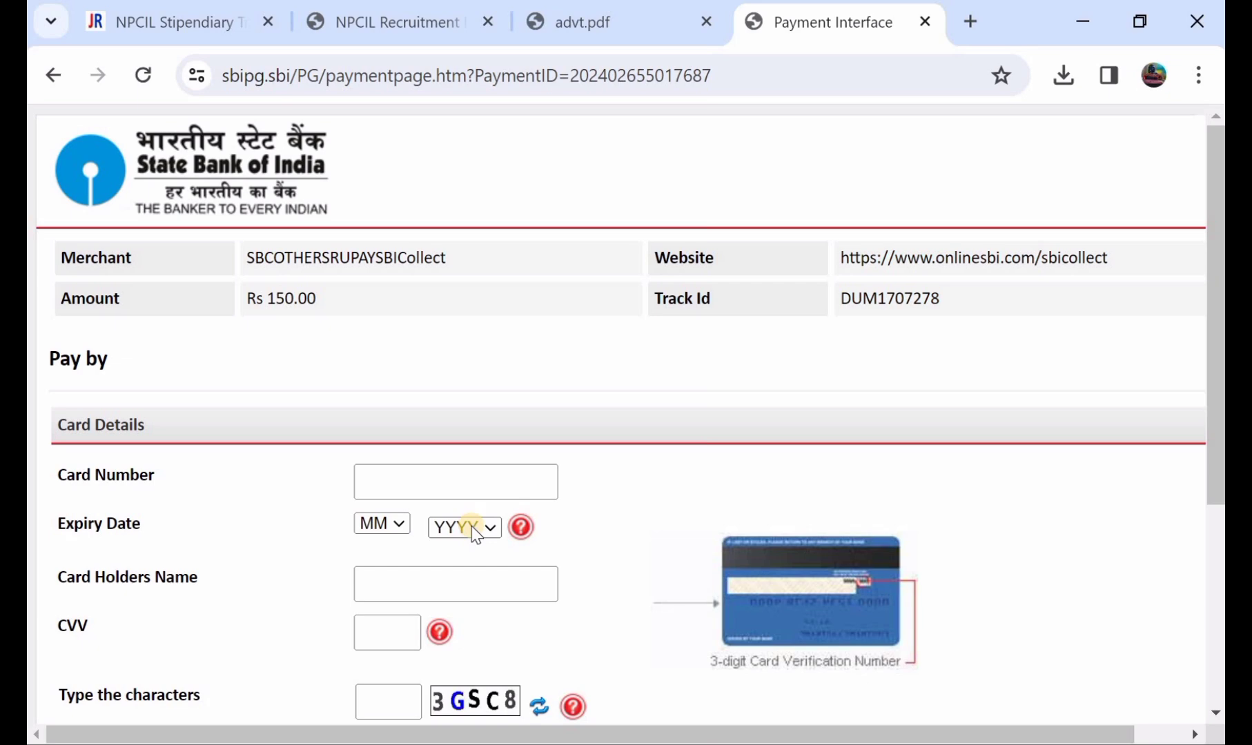
# Step: Enter the cardholder's name in the card details and look over the card number, expiry date, CVV and captcha fields
pyautogui.click(437, 574)
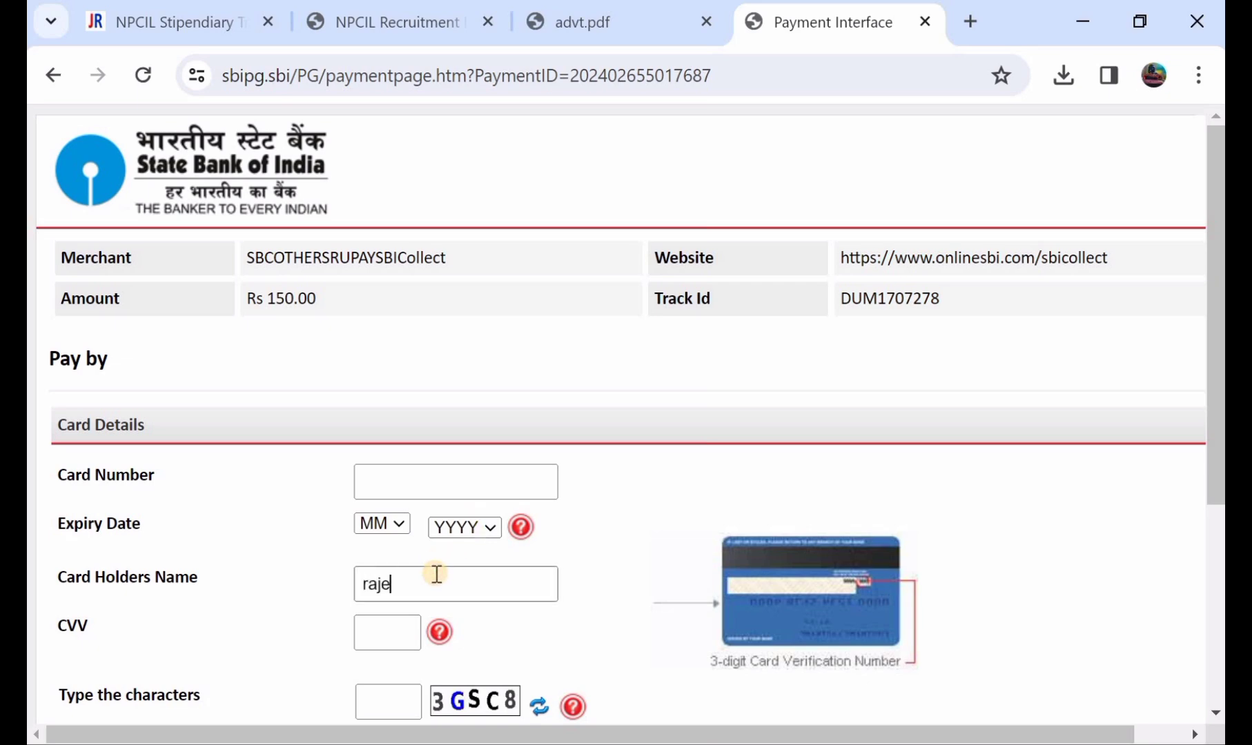
pyautogui.scroll(-1, 436, 574)
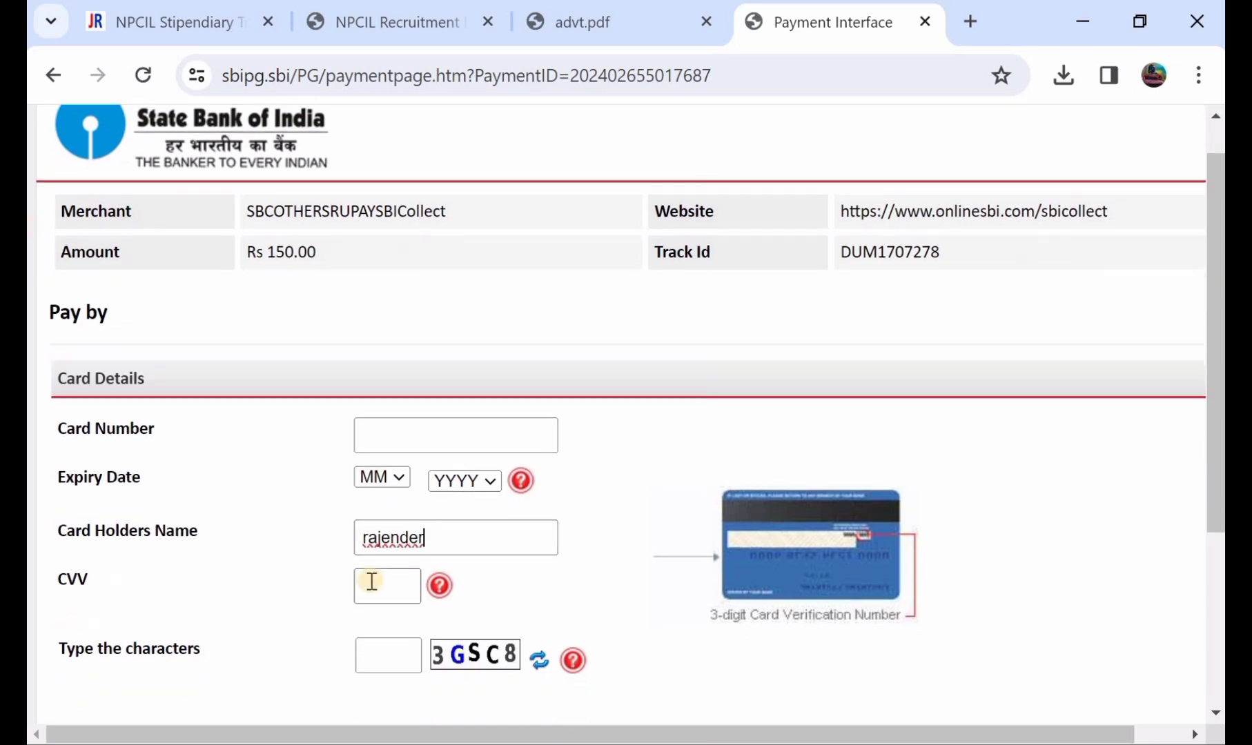
pyautogui.scroll(-2, 379, 668)
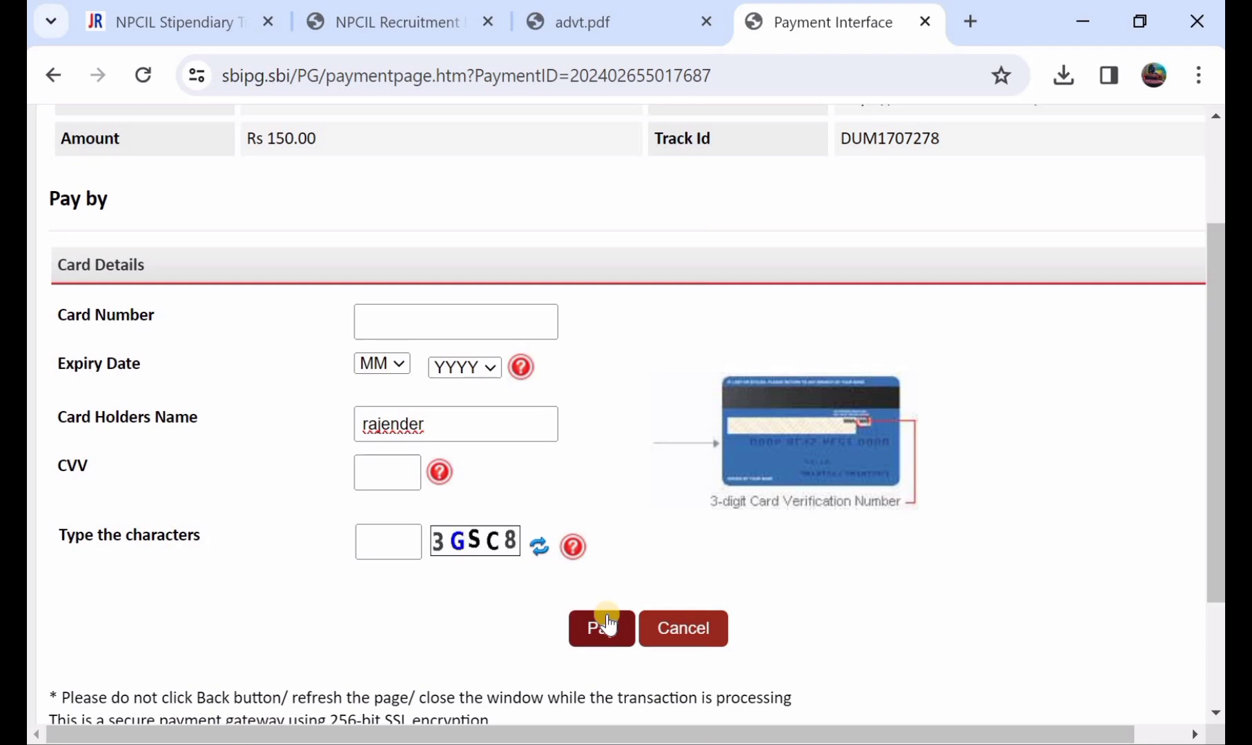
pyautogui.scroll(-1, 610, 623)
pyautogui.scroll(2, 611, 621)
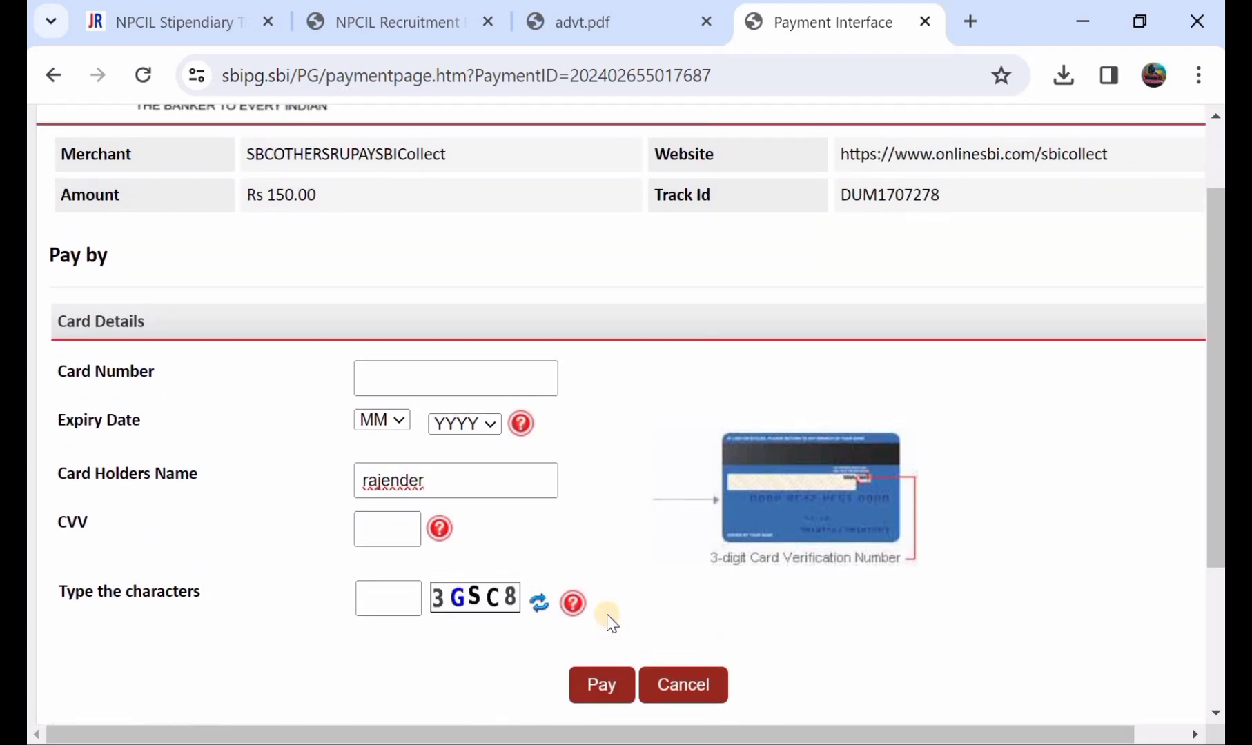
pyautogui.scroll(1, 607, 614)
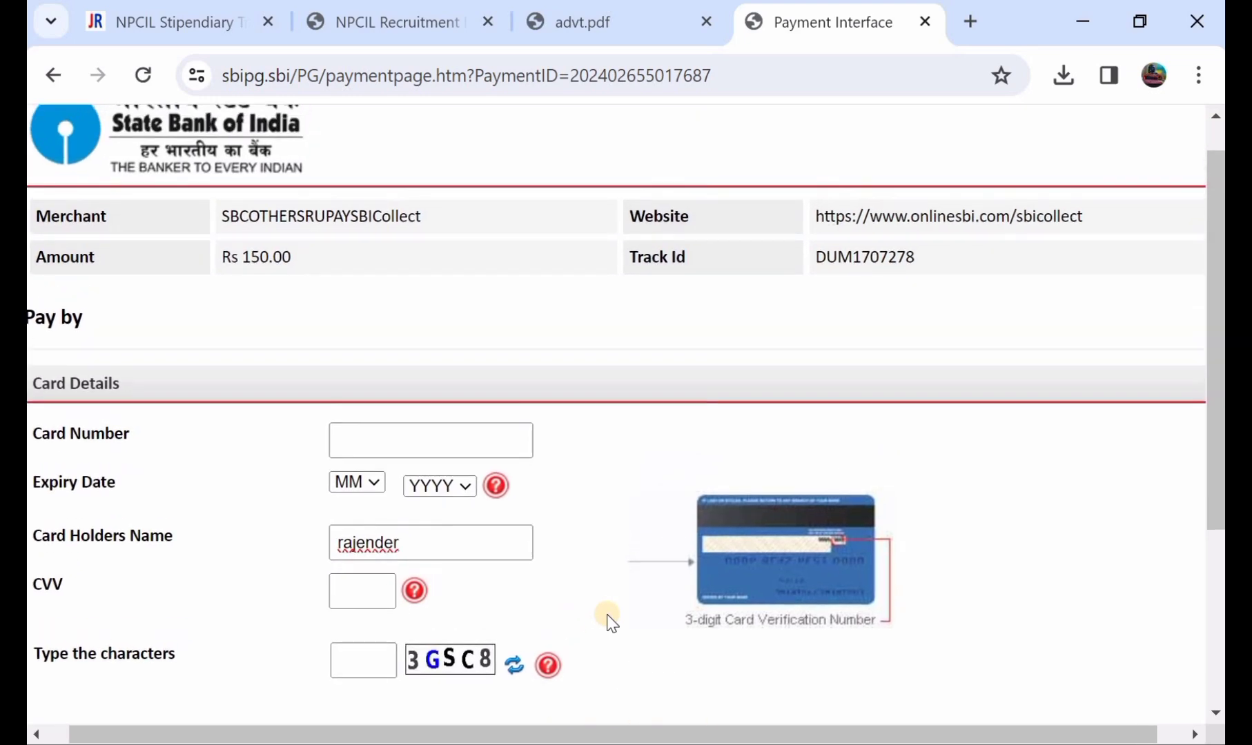
pyautogui.hscroll(-1, 607, 614)
pyautogui.scroll(1, 606, 614)
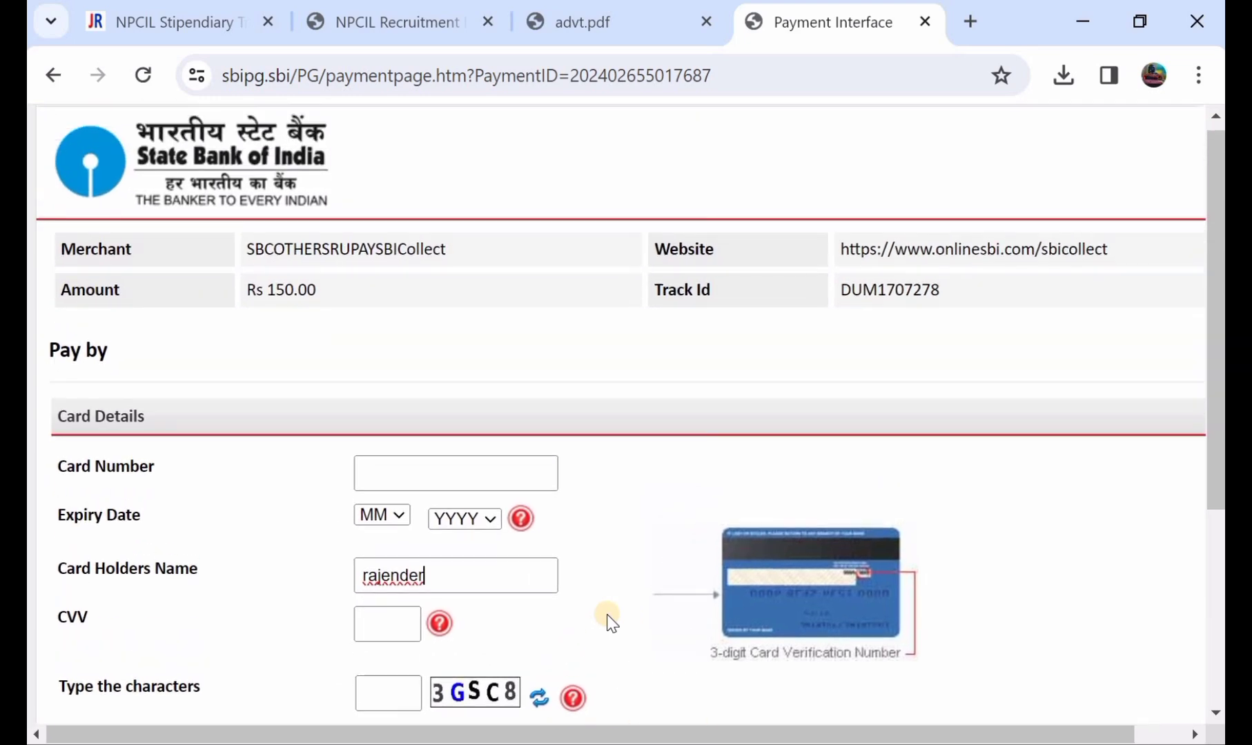
pyautogui.scroll(-1, 606, 614)
pyautogui.scroll(1, 606, 614)
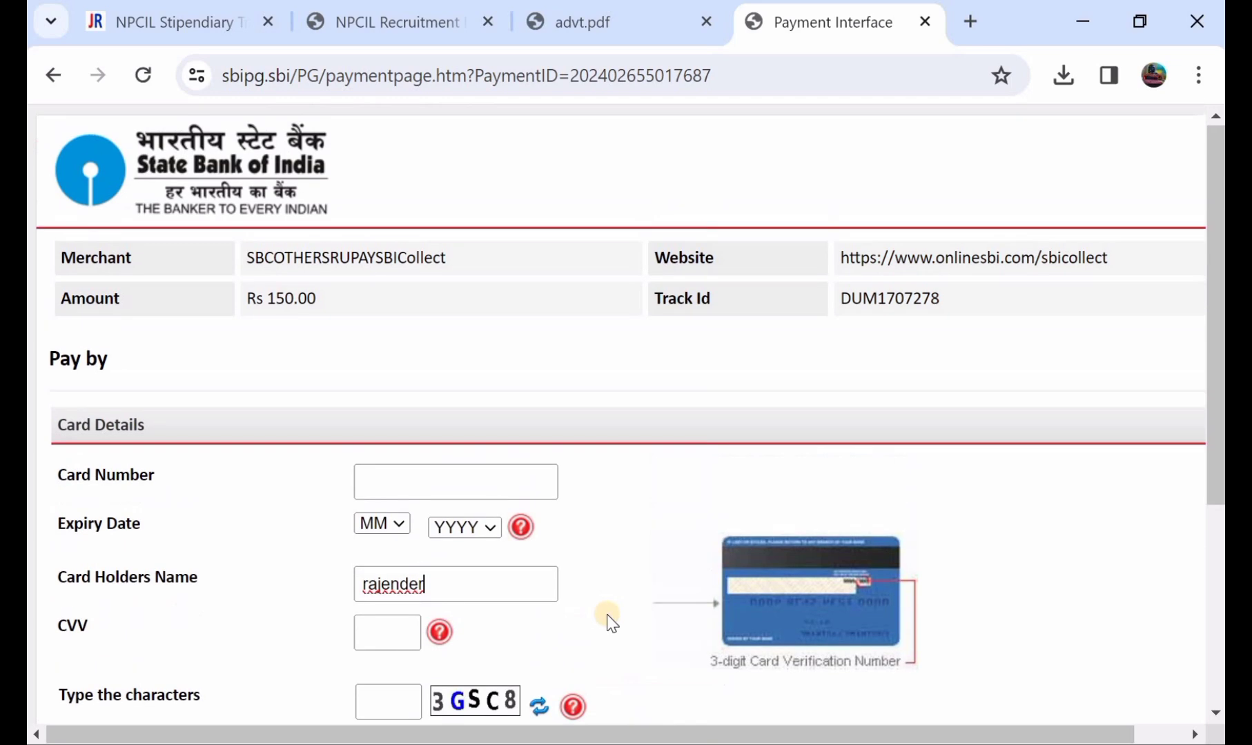
pyautogui.scroll(-1, 607, 615)
# Step: Switch to the advt.pdf recruitment advertisement and examine the application dates, post-wise vacancy break-up and PwBD reservation sections
pyautogui.hotkey('ctrl', 'shift', 'Tab')
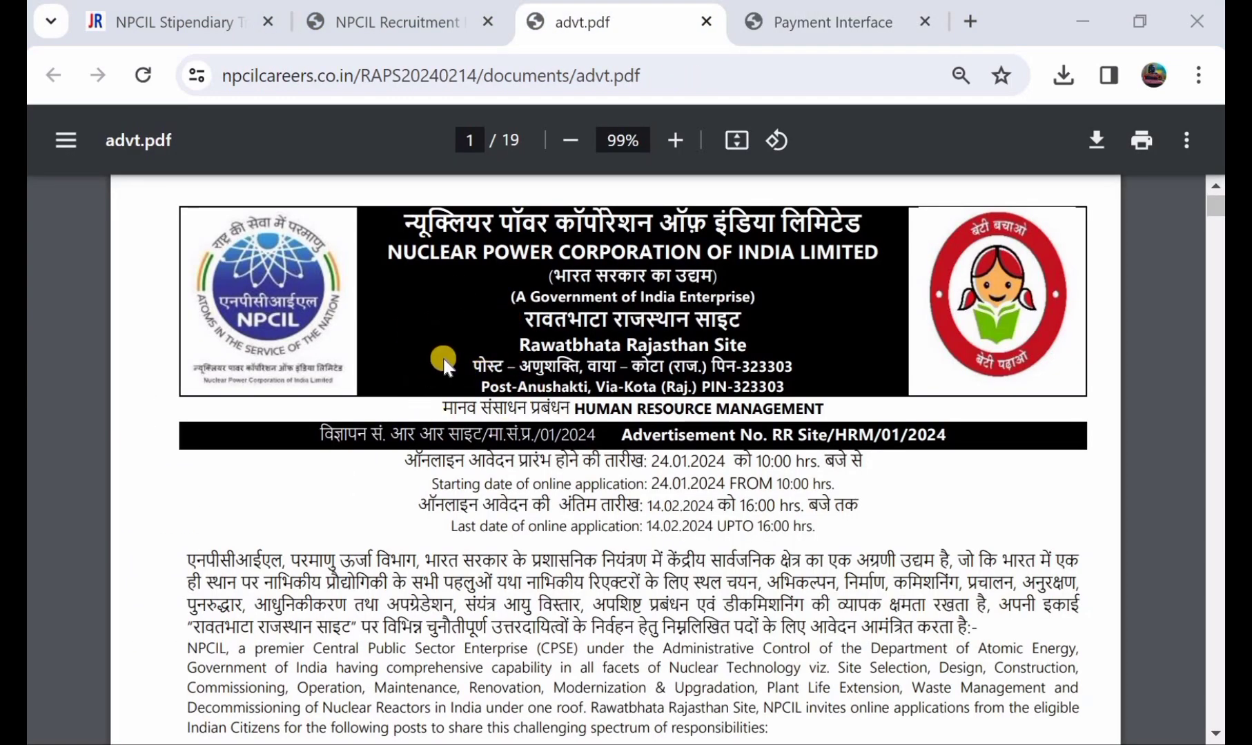
pyautogui.scroll(-1, 537, 441)
pyautogui.scroll(-5, 537, 441)
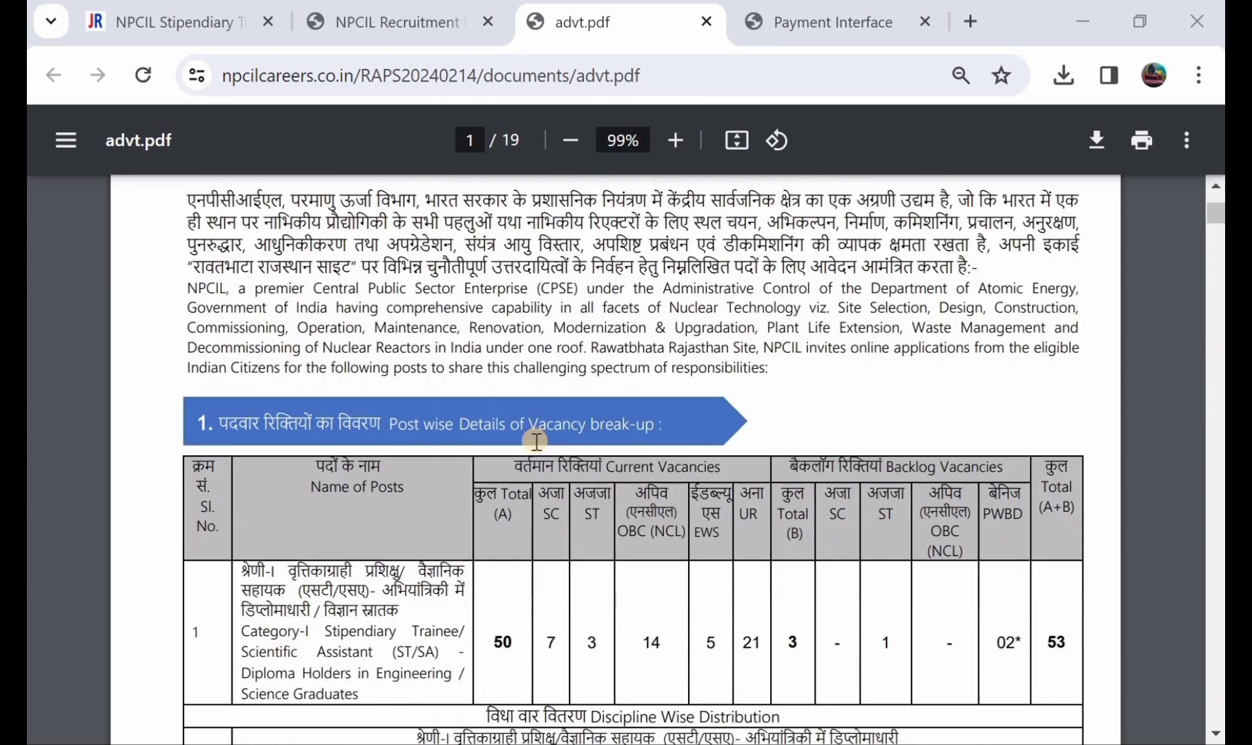
pyautogui.scroll(3, 537, 441)
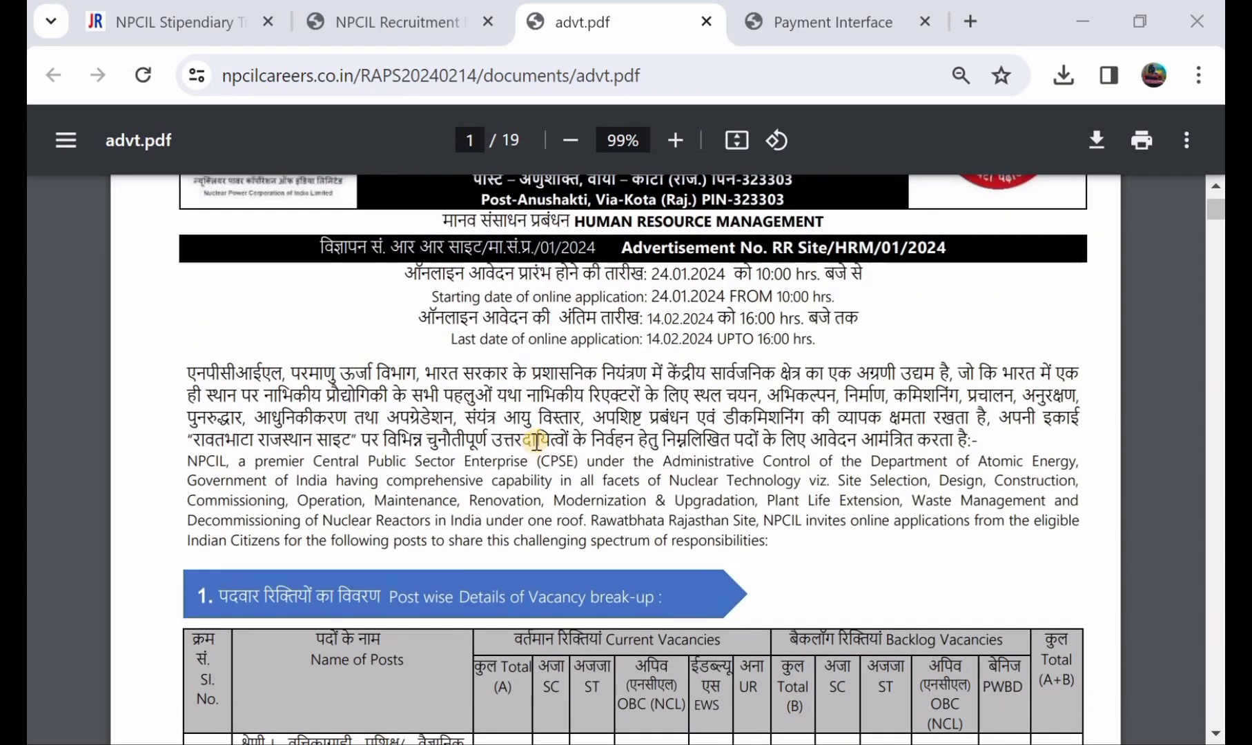
pyautogui.scroll(-10, 536, 440)
pyautogui.scroll(-5, 536, 440)
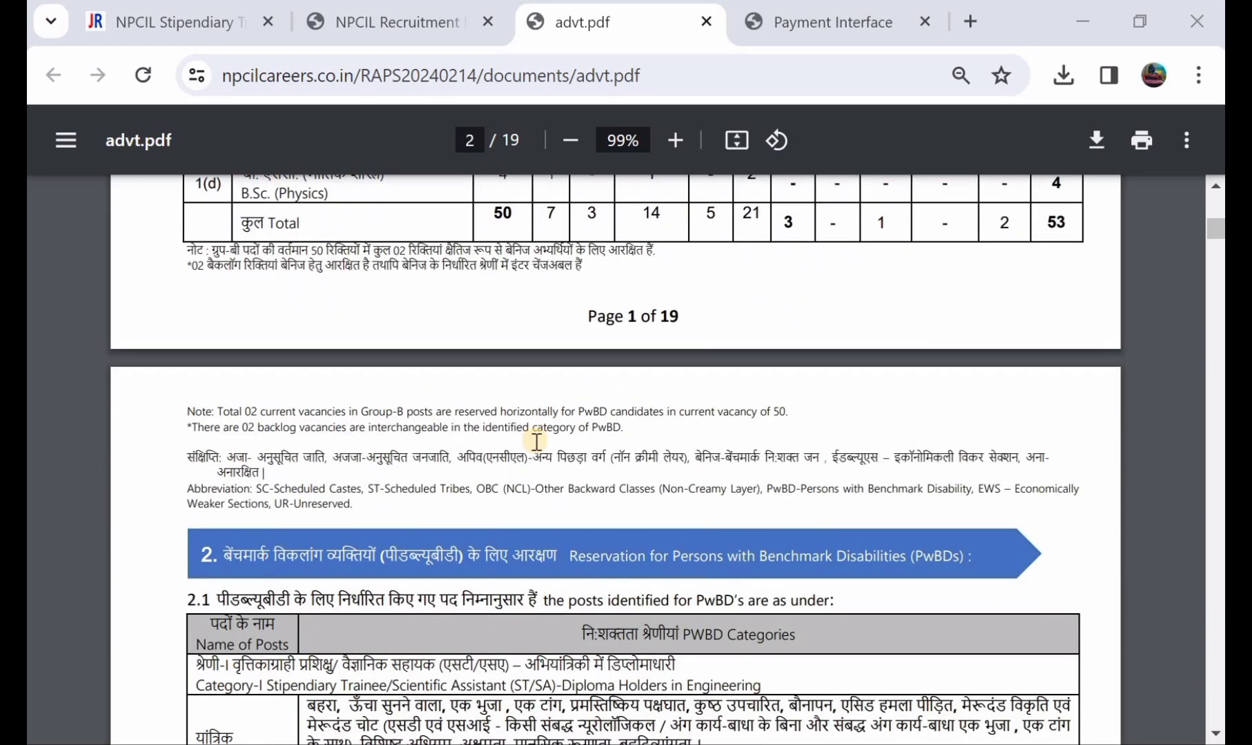
pyautogui.scroll(-7, 536, 441)
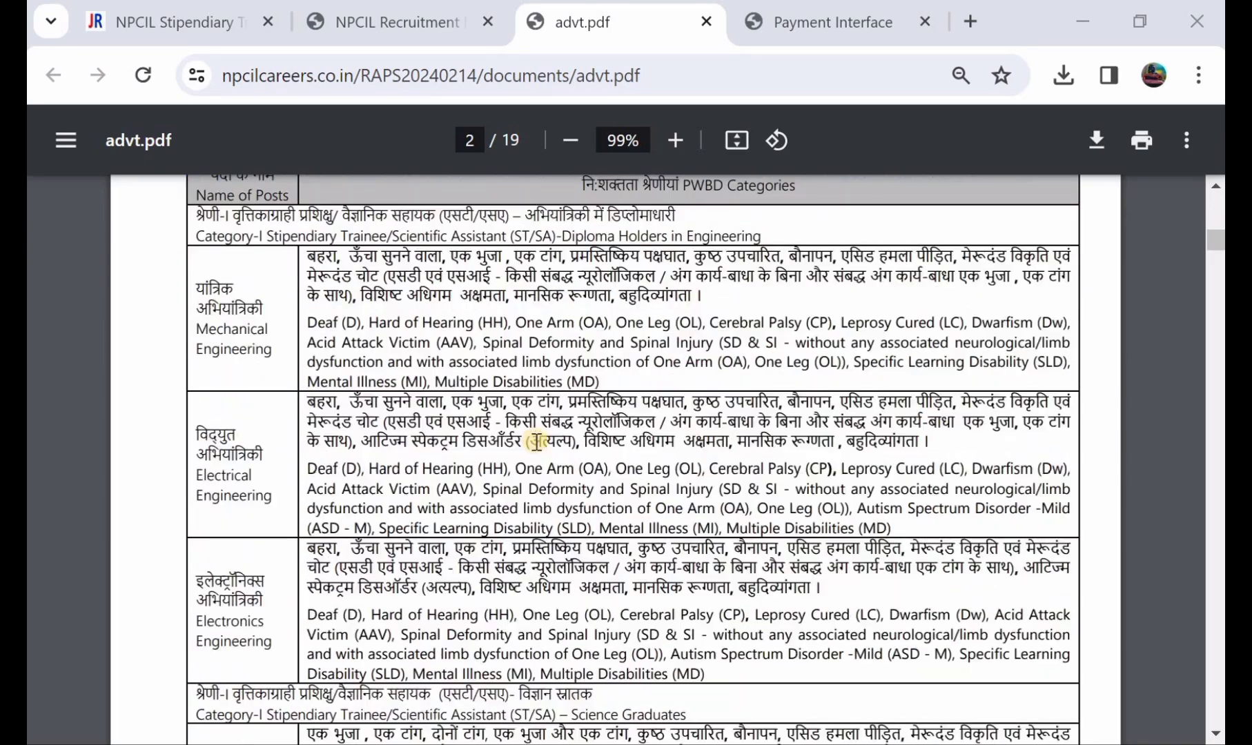
pyautogui.scroll(-2, 536, 440)
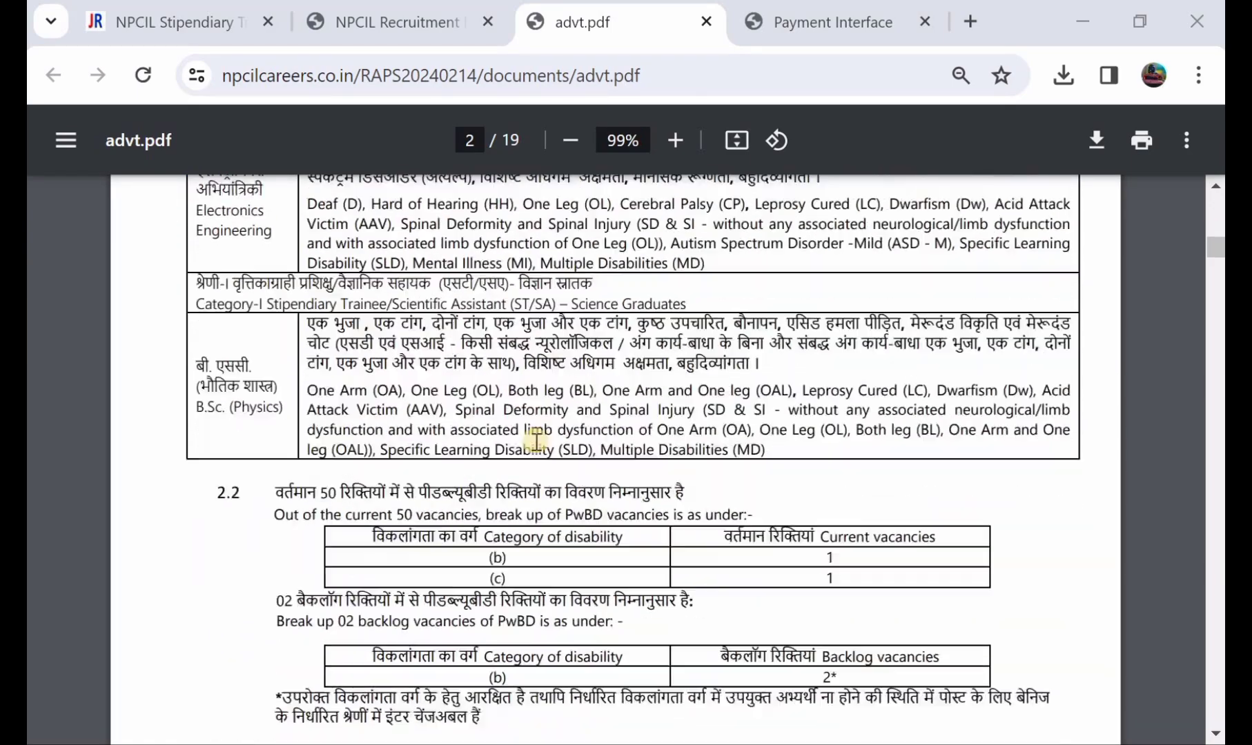